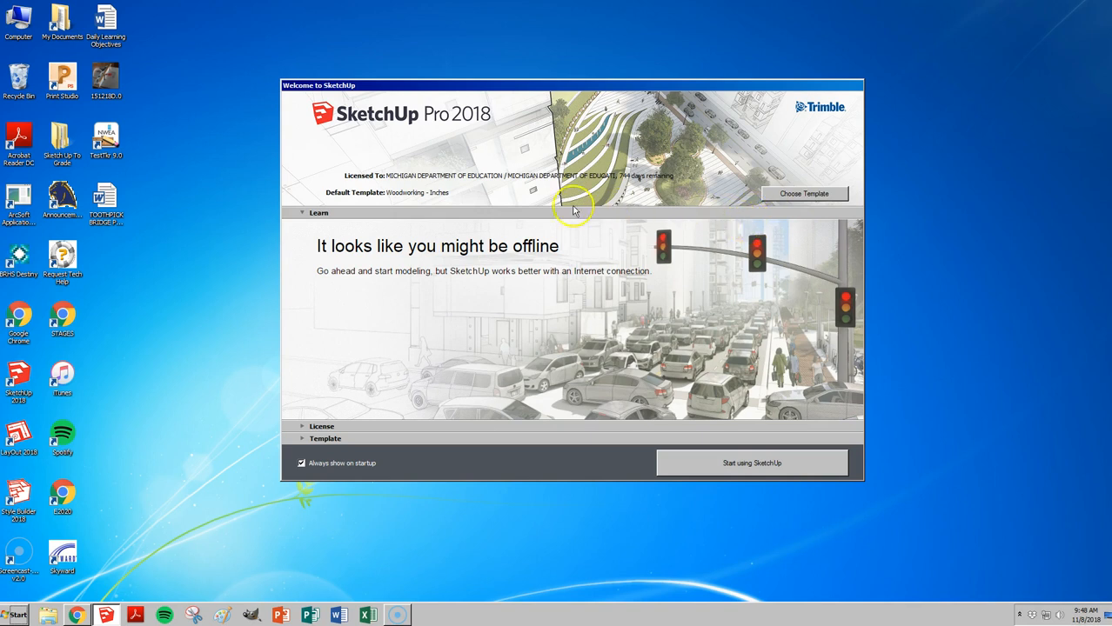
# Step: Start a new model with the default Woodworking - Inches template
pyautogui.click(755, 463)
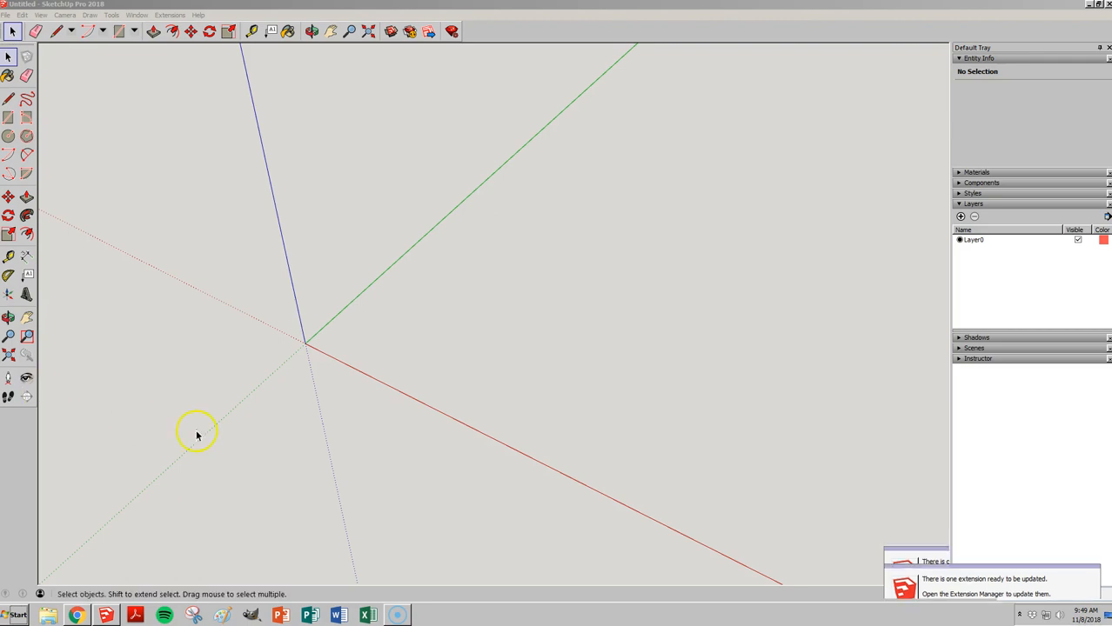
pyautogui.hotkey('alt', 'Tab')
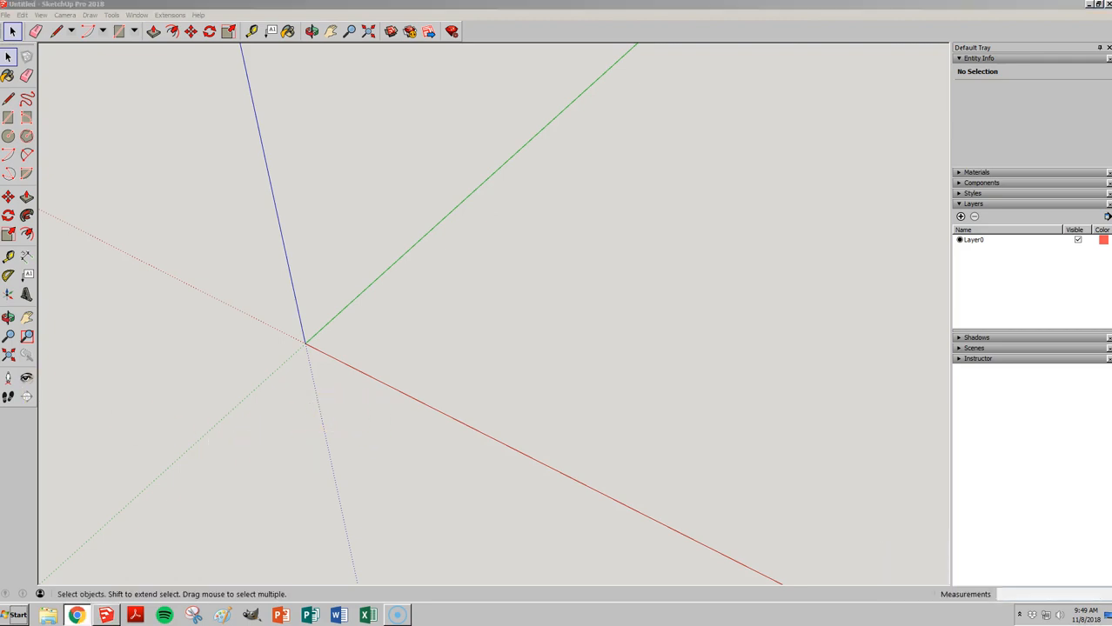
pyautogui.click(421, 452)
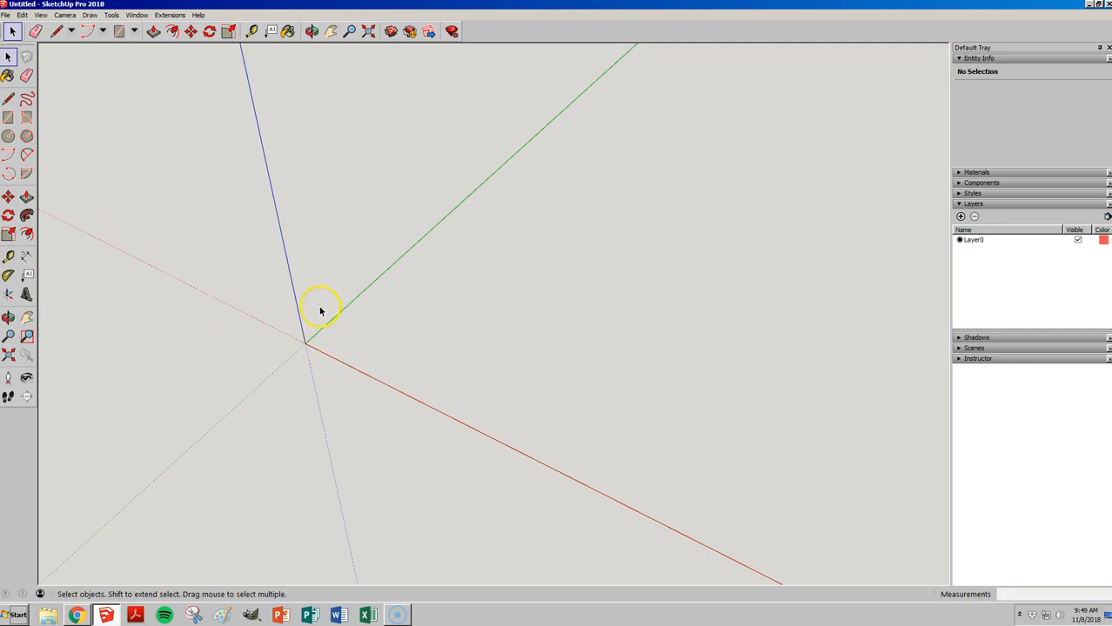
# Step: Draw a 12 by 12 inch square on the ground plane near the origin
pyautogui.press('r')
pyautogui.click(324, 340)
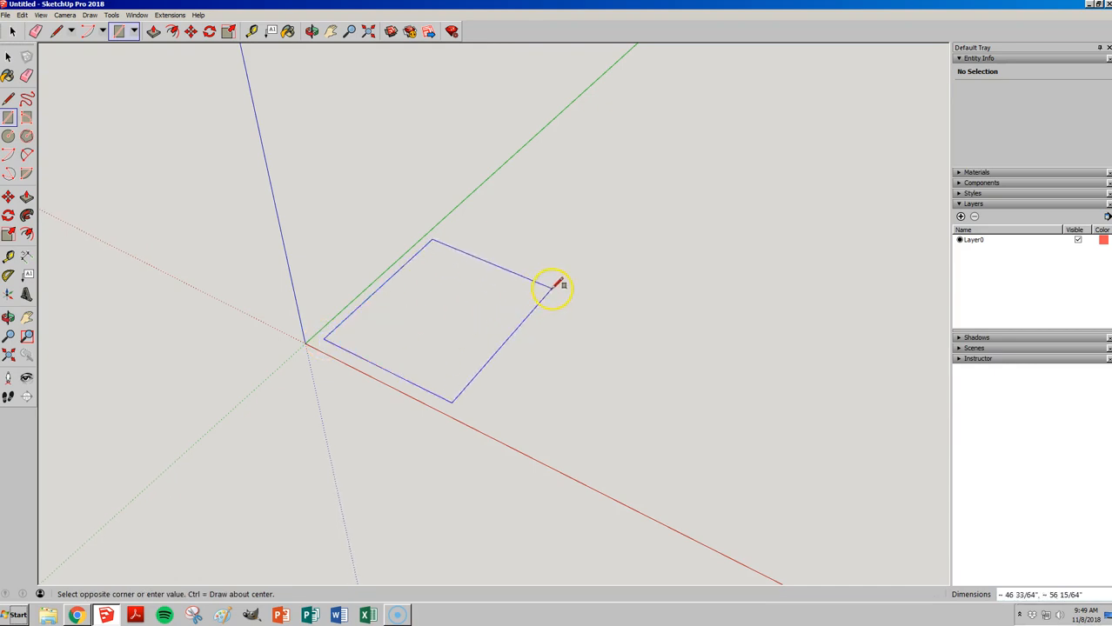
pyautogui.write('12')
pyautogui.write(',12')
pyautogui.press('Return')
# Step: Push/Pull the square up 12 inches to form a cube
pyautogui.press('p')
pyautogui.moveTo(352, 332); pyautogui.dragTo(348, 302)
pyautogui.write('12')
pyautogui.press('Return')
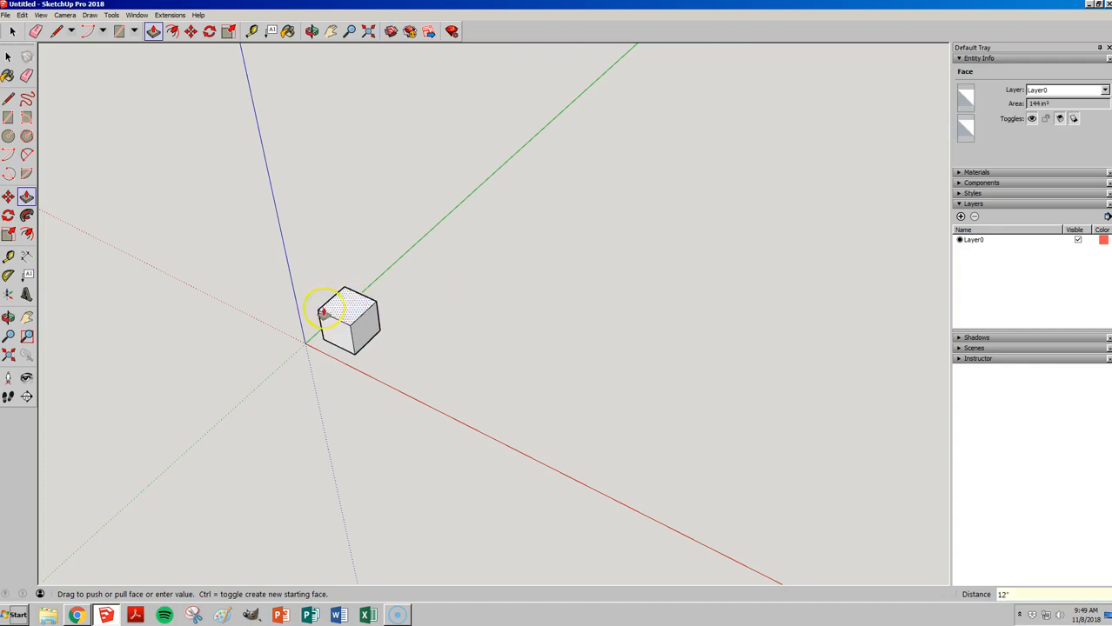
# Step: Place a vertical guide on the cube's right-hand face, about 4 inches in from its far vertical edge
pyautogui.scroll(7, 321, 313)
pyautogui.moveTo(299, 350); pyautogui.dragTo(608, 355, button='middle')
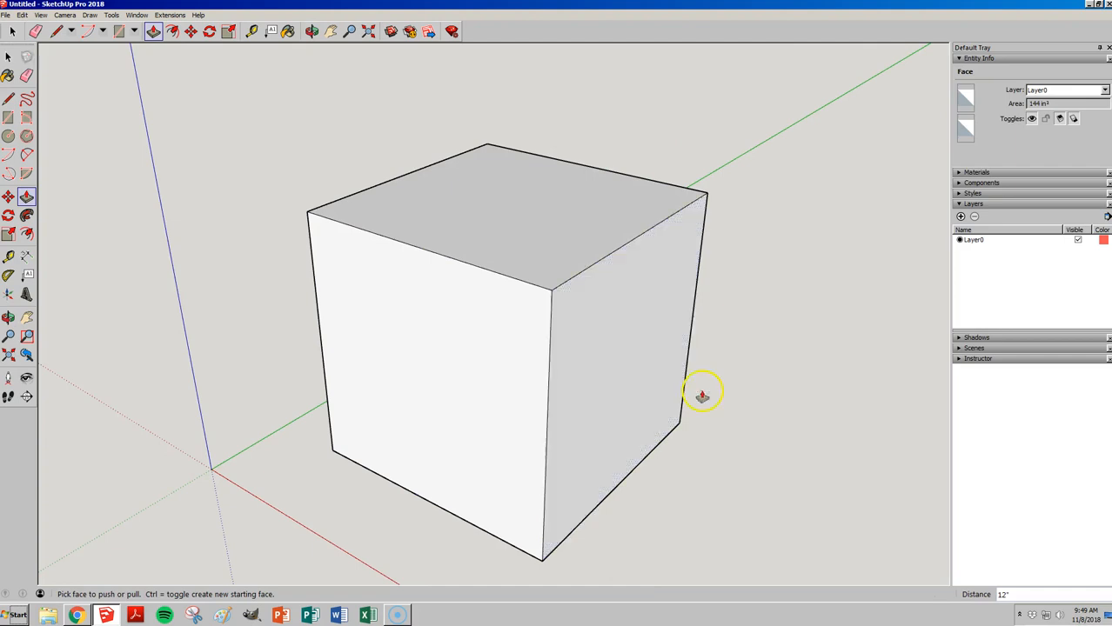
pyautogui.press('t')
pyautogui.click(689, 352)
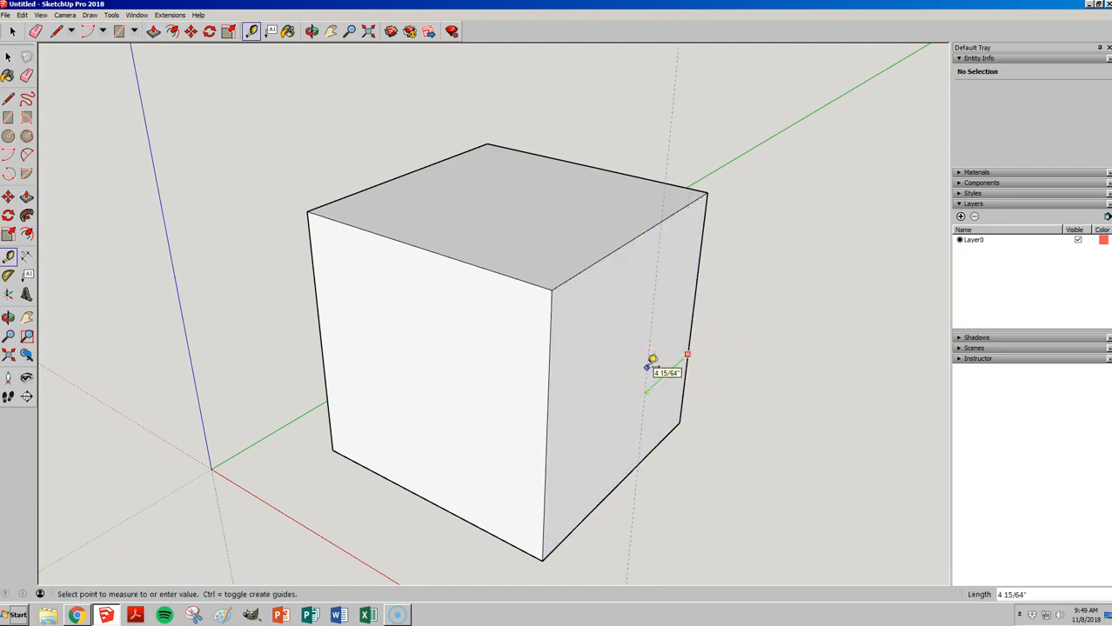
pyautogui.click(650, 364)
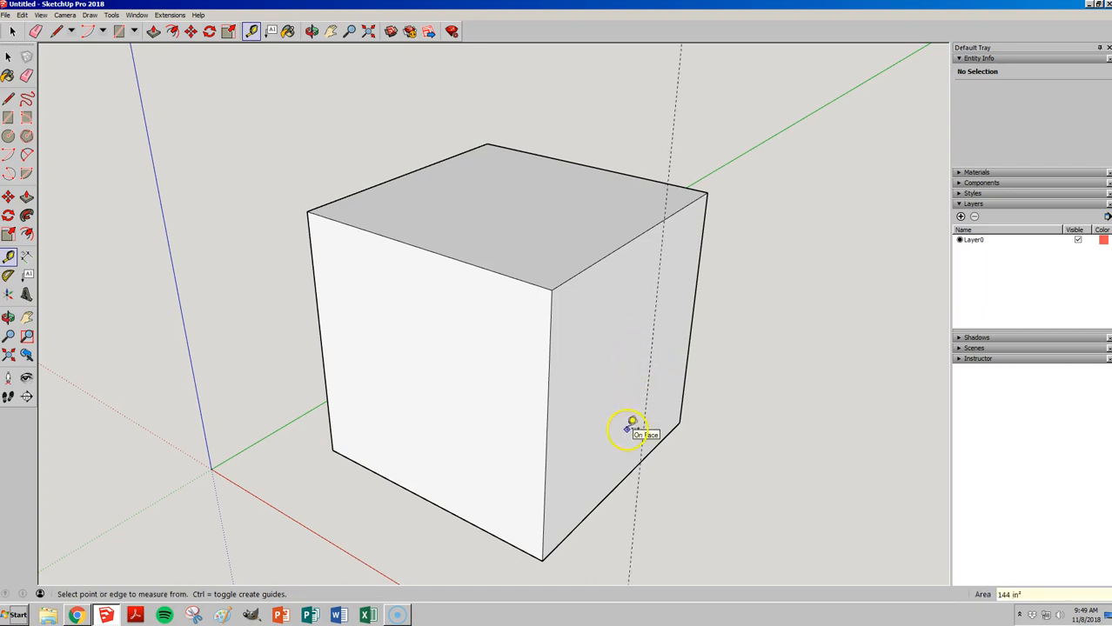
# Step: Split the cube's right-hand face with a line along the guide and push the wider, nearer section in 4 inches
pyautogui.press('l')
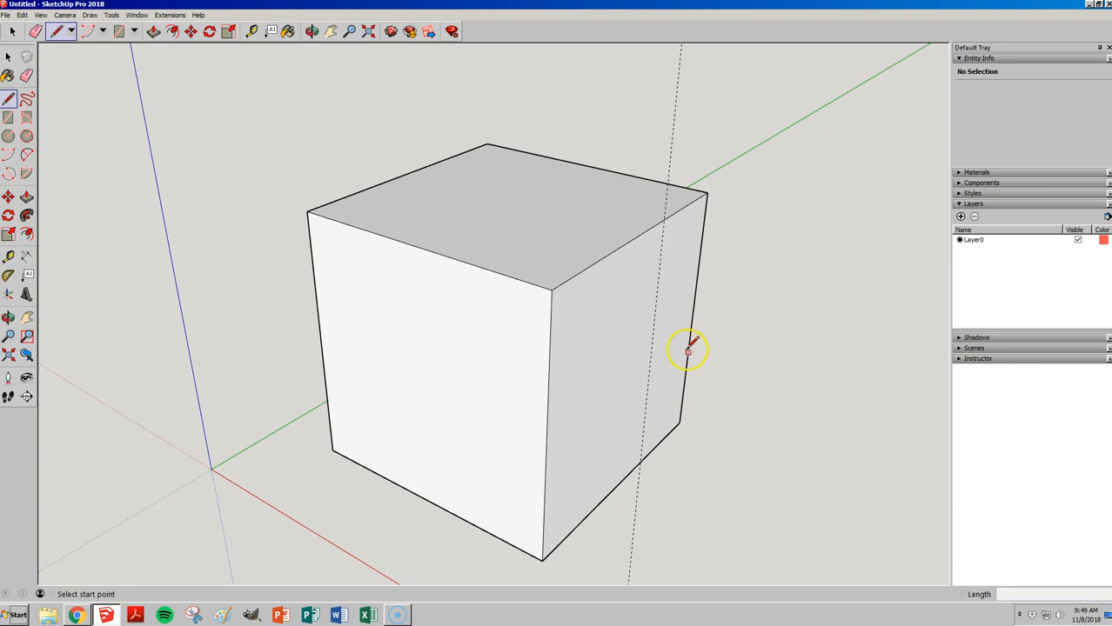
pyautogui.click(663, 220)
pyautogui.click(640, 461)
pyautogui.press('p')
pyautogui.moveTo(618, 453); pyautogui.dragTo(587, 439)
pyautogui.write('4')
pyautogui.press('Return')
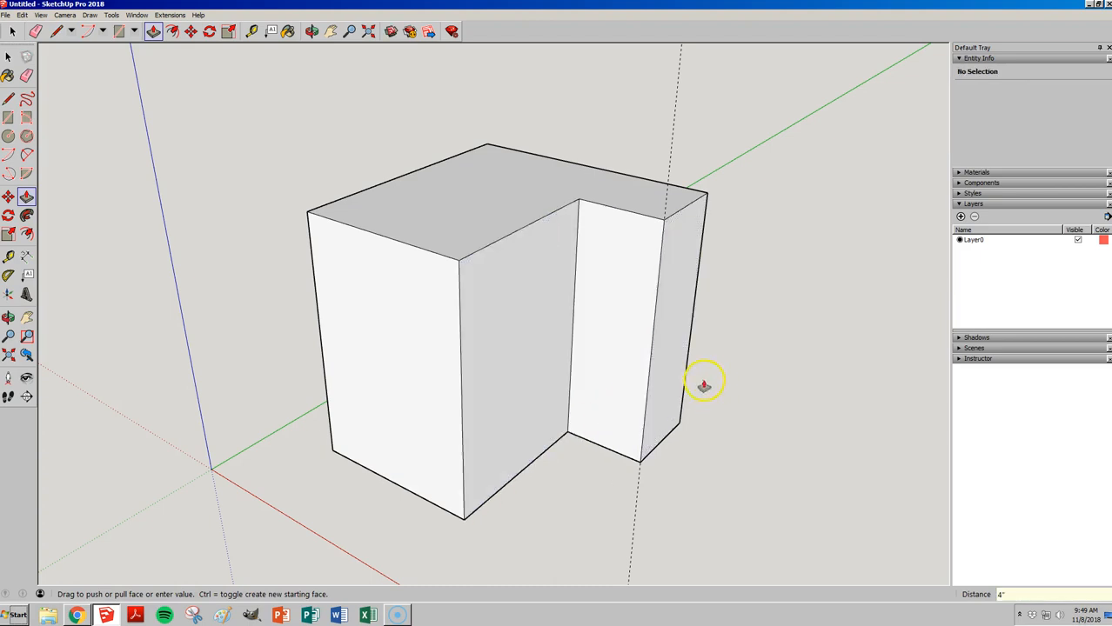
# Step: Erase the guide and pull the recessed face back out 2 inches
pyautogui.press('e')
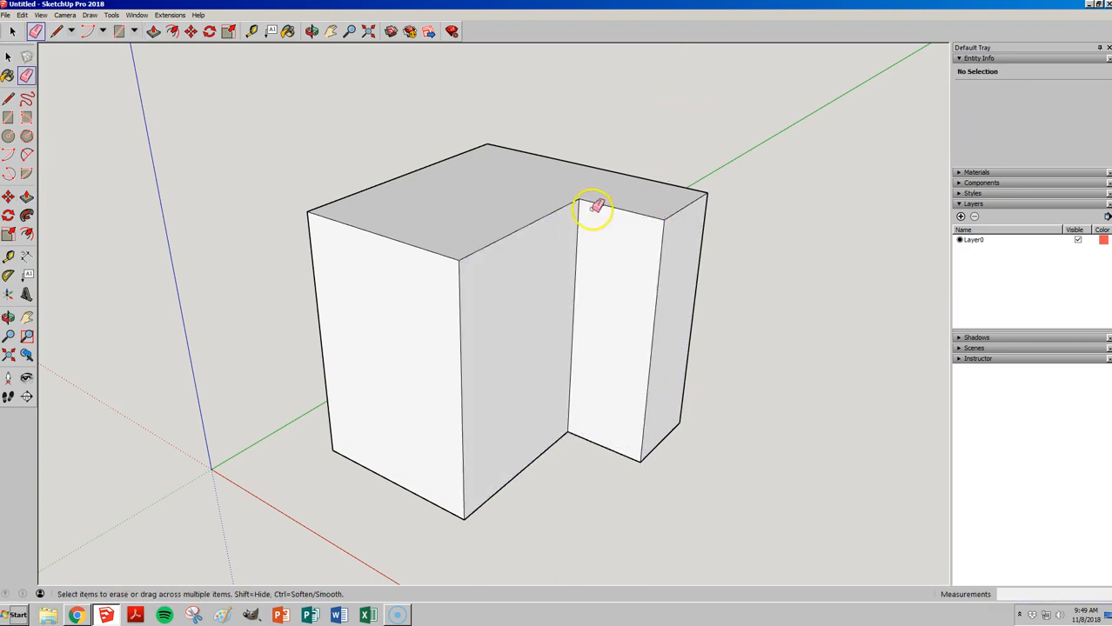
pyautogui.press('p')
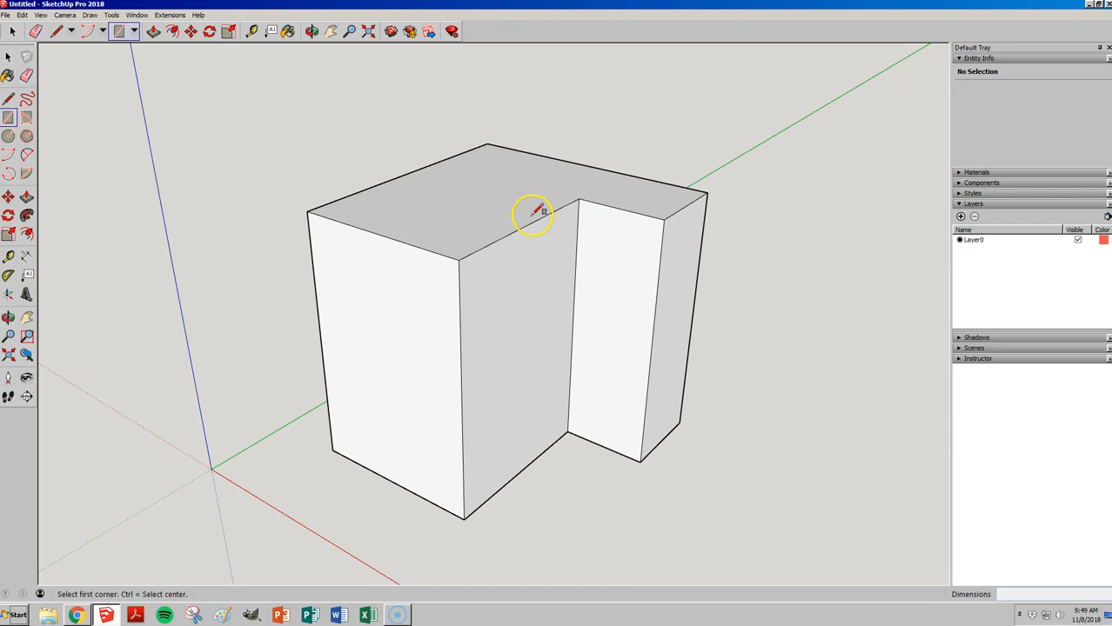
pyautogui.click(516, 274)
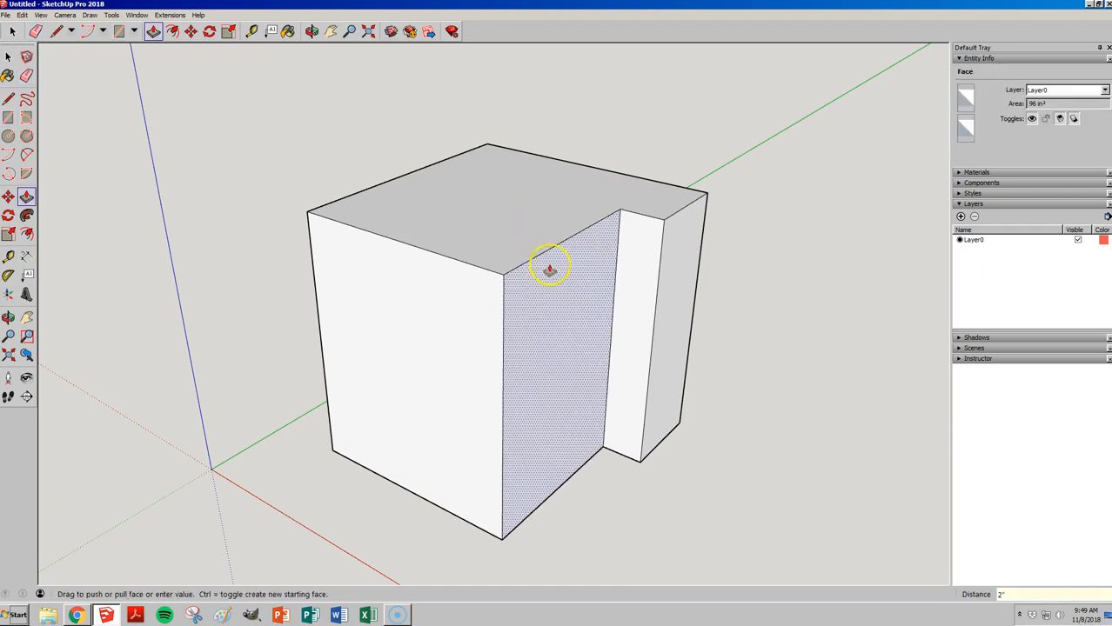
# Step: Draw an 8 by 8 inch square on the top face from the notch's inner corner and push it down 4 inches
pyautogui.press('r')
pyautogui.click(620, 209)
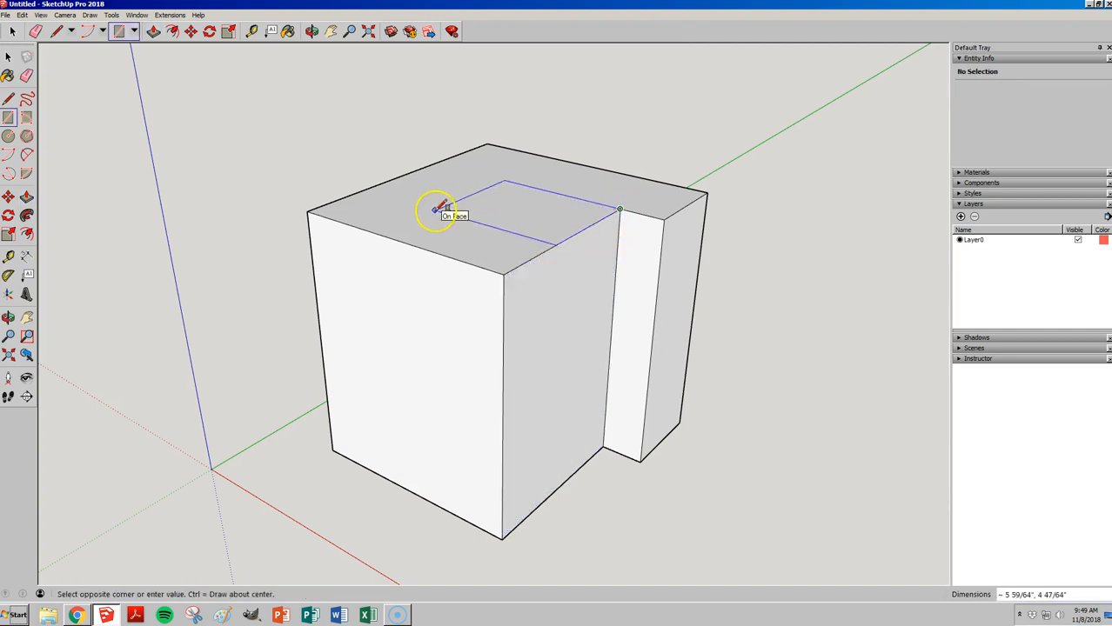
pyautogui.click(367, 226)
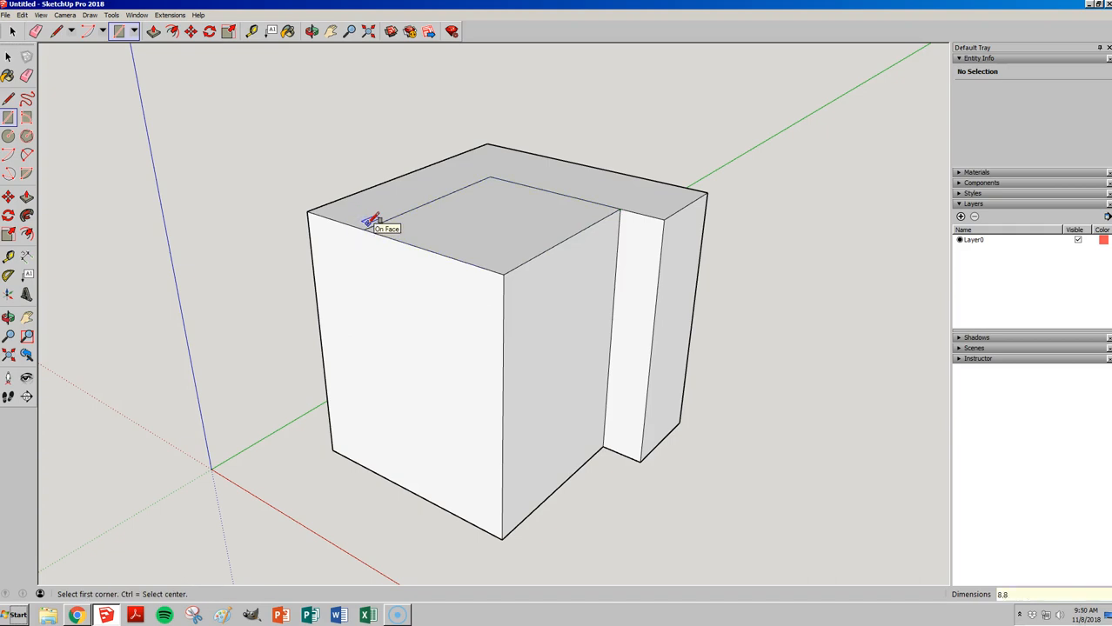
pyautogui.press('p')
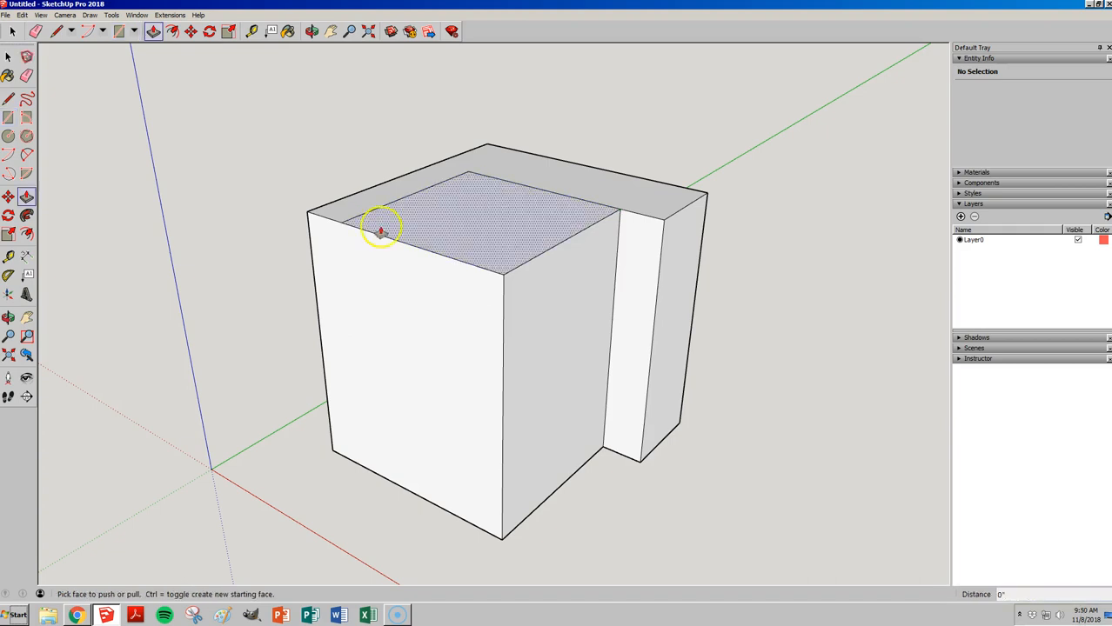
pyautogui.click(496, 252)
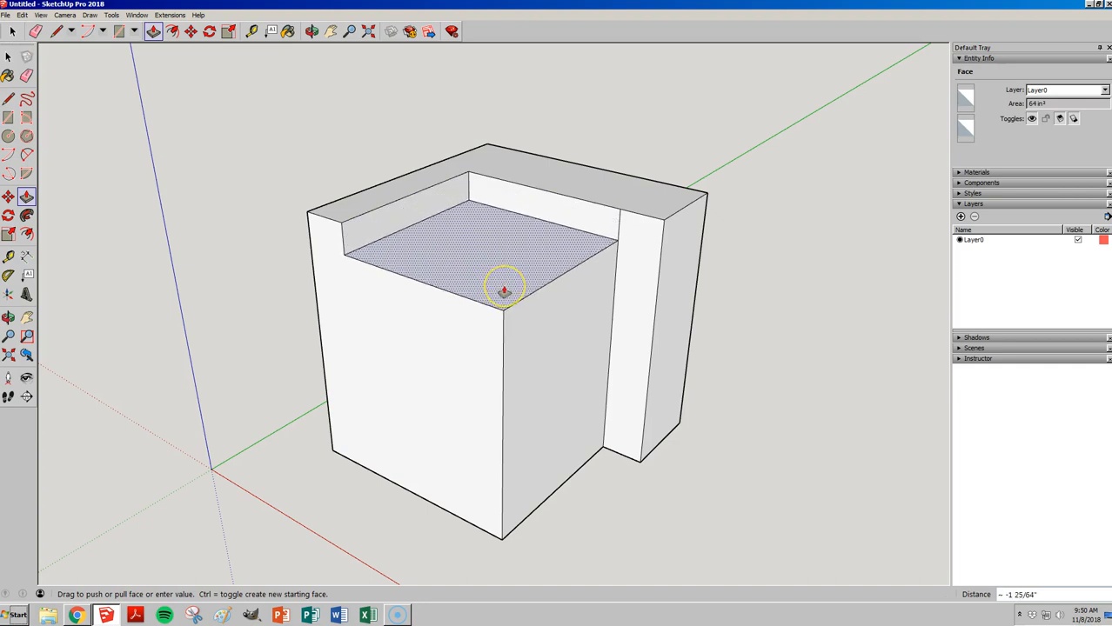
pyautogui.write('4')
pyautogui.press('Return')
# Step: Erase the leftover vertical edge on the wall between the upper recess and the side notch
pyautogui.press('e')
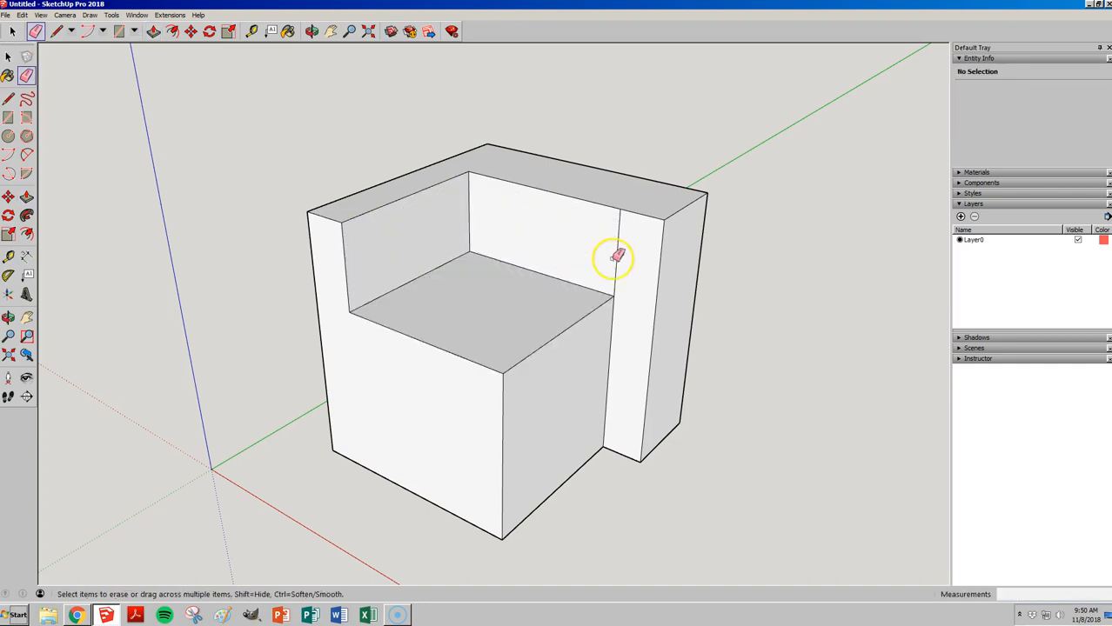
pyautogui.click(615, 247)
pyautogui.moveTo(472, 285)
pyautogui.mouseDown(button='middle')
pyautogui.moveTo(649, 213)
pyautogui.moveTo(643, 136)
pyautogui.moveTo(739, 203)
pyautogui.moveTo(281, 367)
pyautogui.moveTo(467, 325)
pyautogui.moveTo(416, 329)
pyautogui.moveTo(769, 343)
pyautogui.moveTo(596, 341)
pyautogui.moveTo(588, 435)
pyautogui.mouseUp(button='middle')
pyautogui.scroll(2, 584, 439)
pyautogui.scroll(-2, 567, 431)
pyautogui.scroll(1, 432, 268)
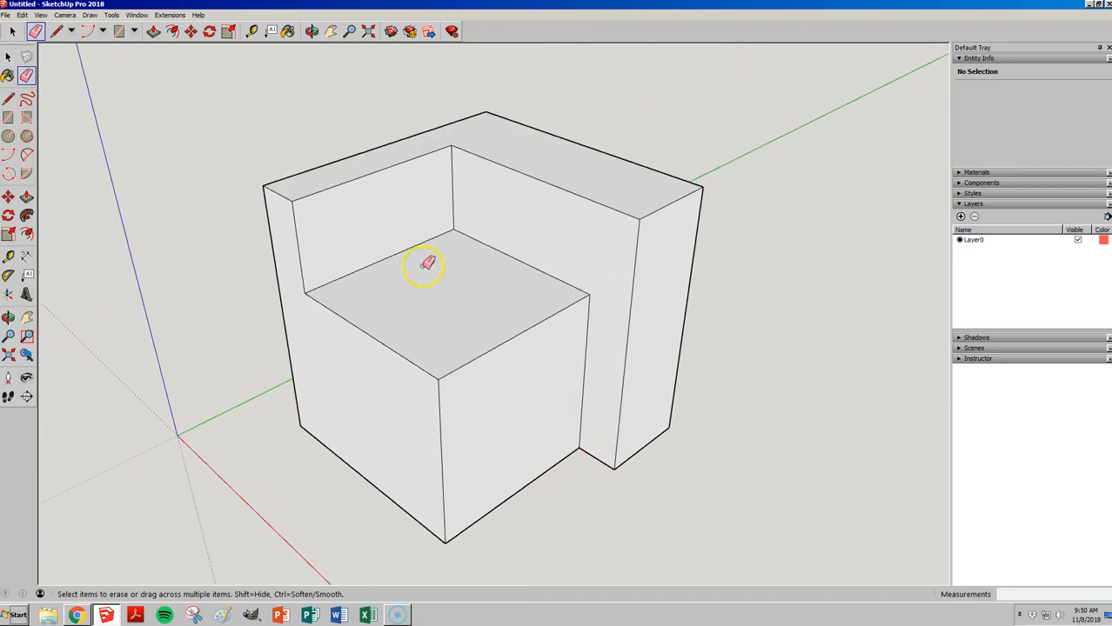
pyautogui.scroll(1, 418, 266)
# Step: Save the model to the Desktop as "Figure 1.2.1 -" followed by the author's last name
pyautogui.click(5, 15)
pyautogui.click(19, 52)
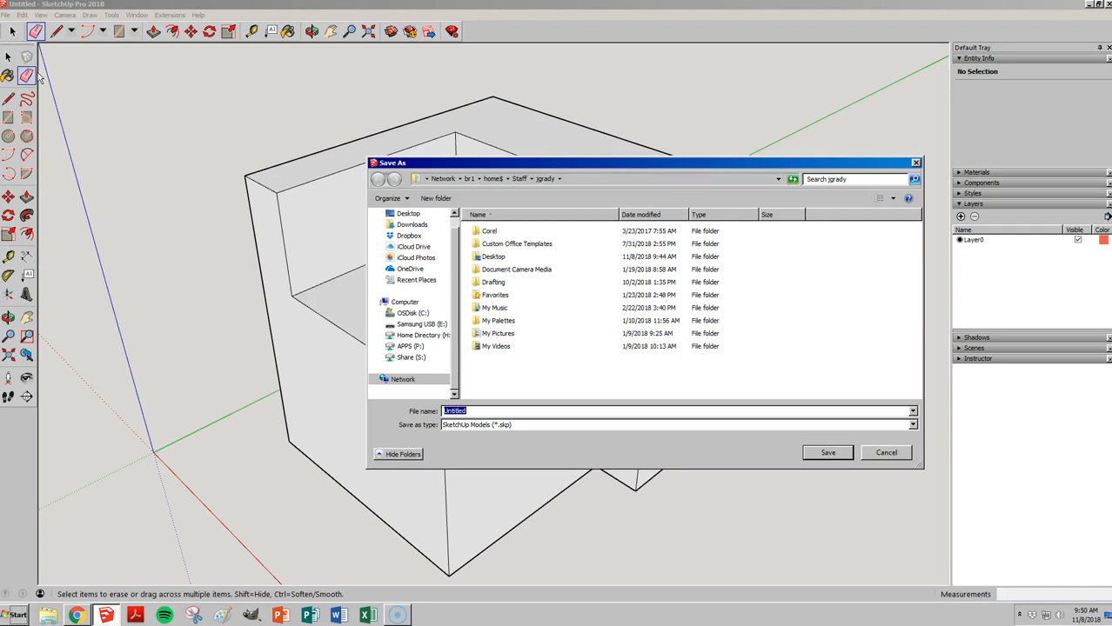
pyautogui.write('Figure 1.2.1 - Grady')
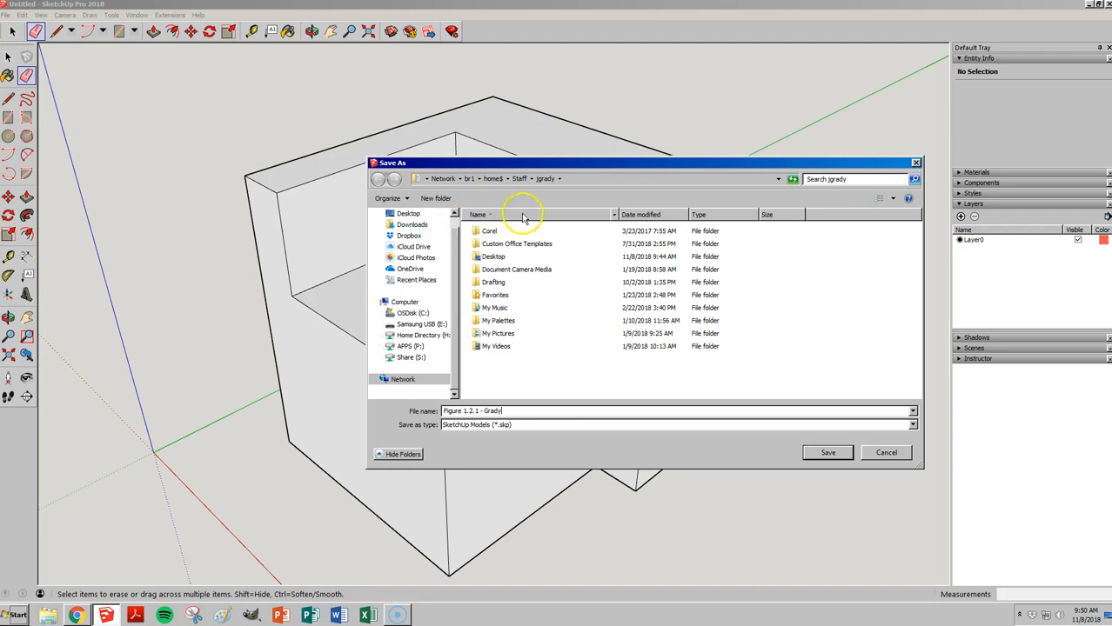
pyautogui.click(414, 215)
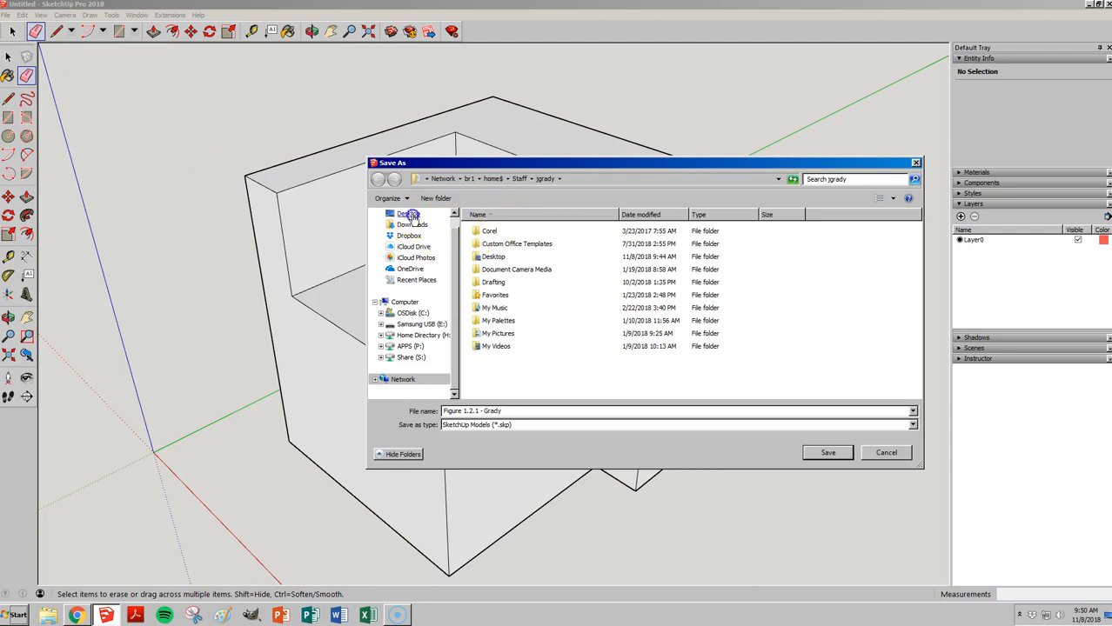
pyautogui.click(829, 454)
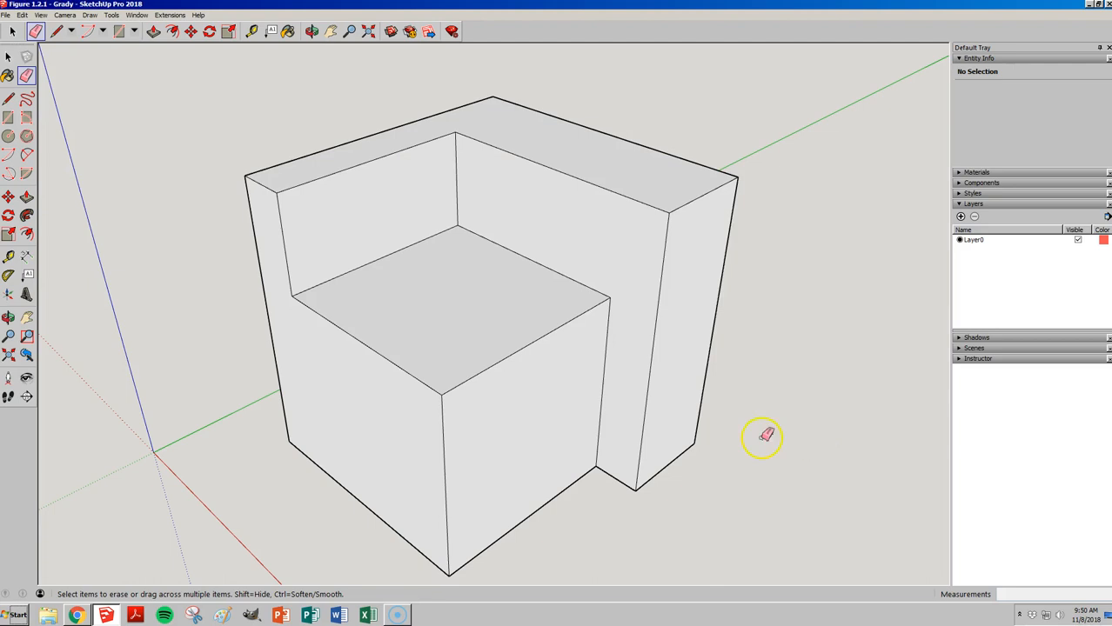
# Step: Send the model to LayOut, using the plain Letter Landscape paper template
pyautogui.click(6, 15)
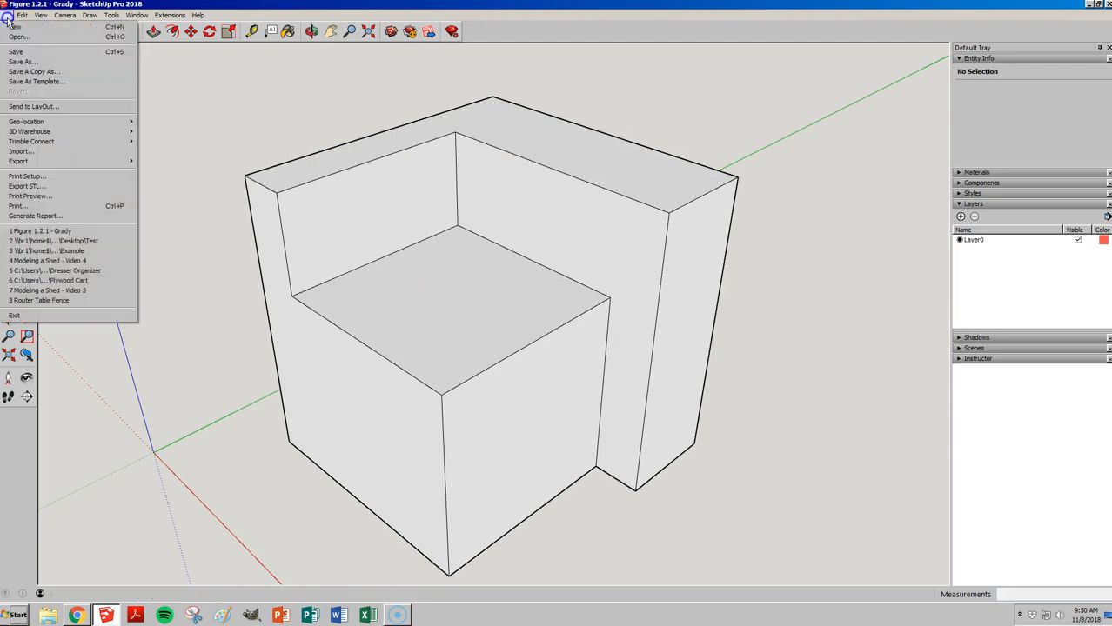
pyautogui.click(29, 109)
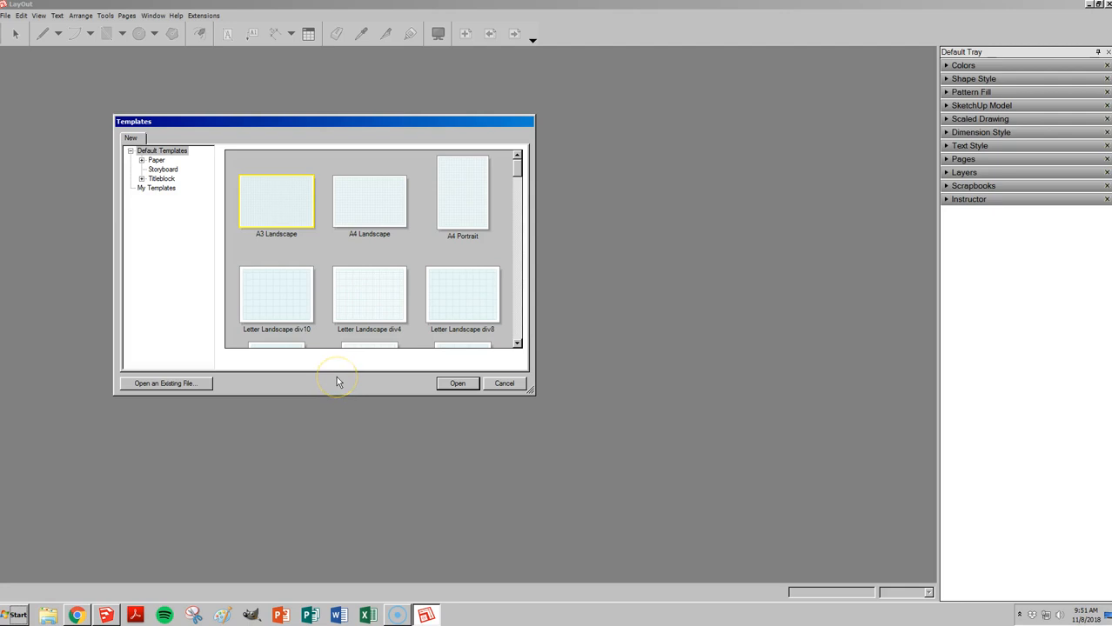
pyautogui.moveTo(276, 123); pyautogui.dragTo(434, 145)
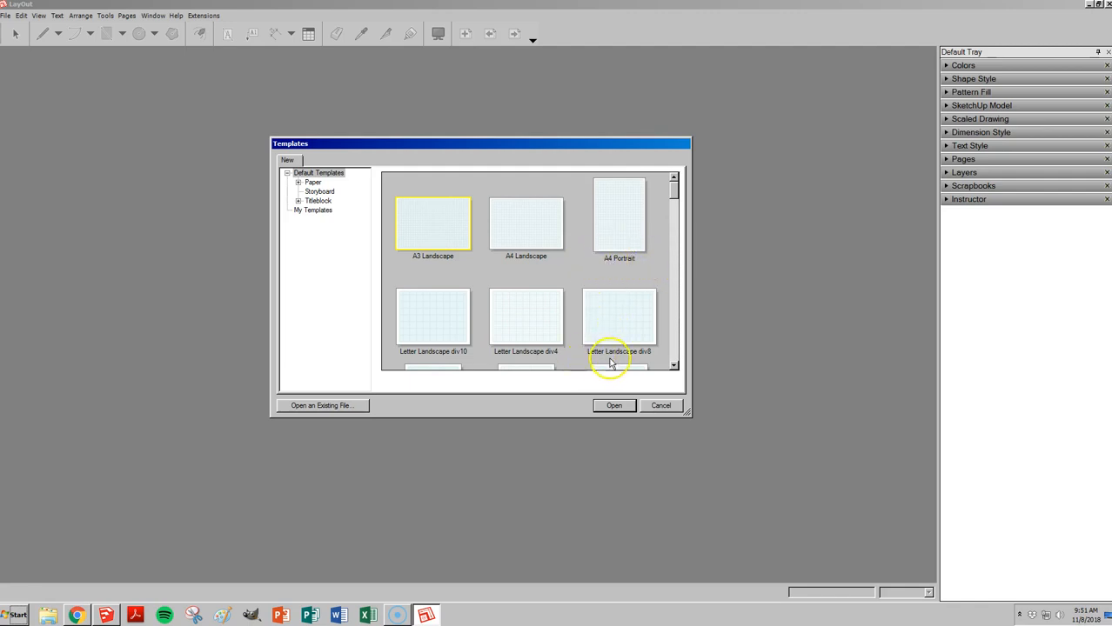
pyautogui.click(677, 348)
pyautogui.click(676, 348)
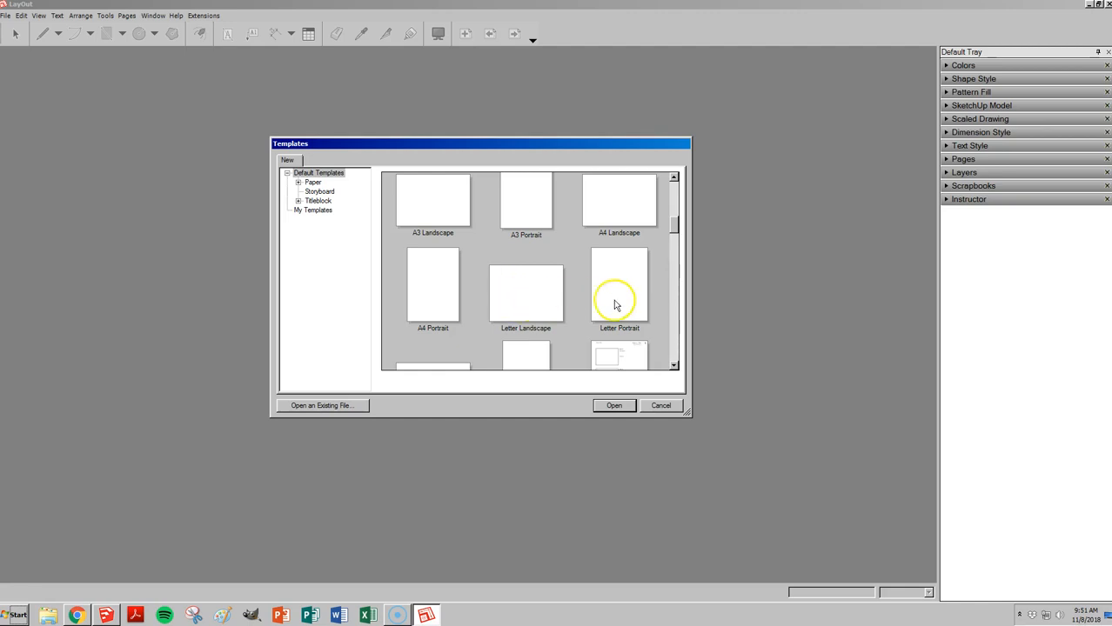
pyautogui.click(528, 288)
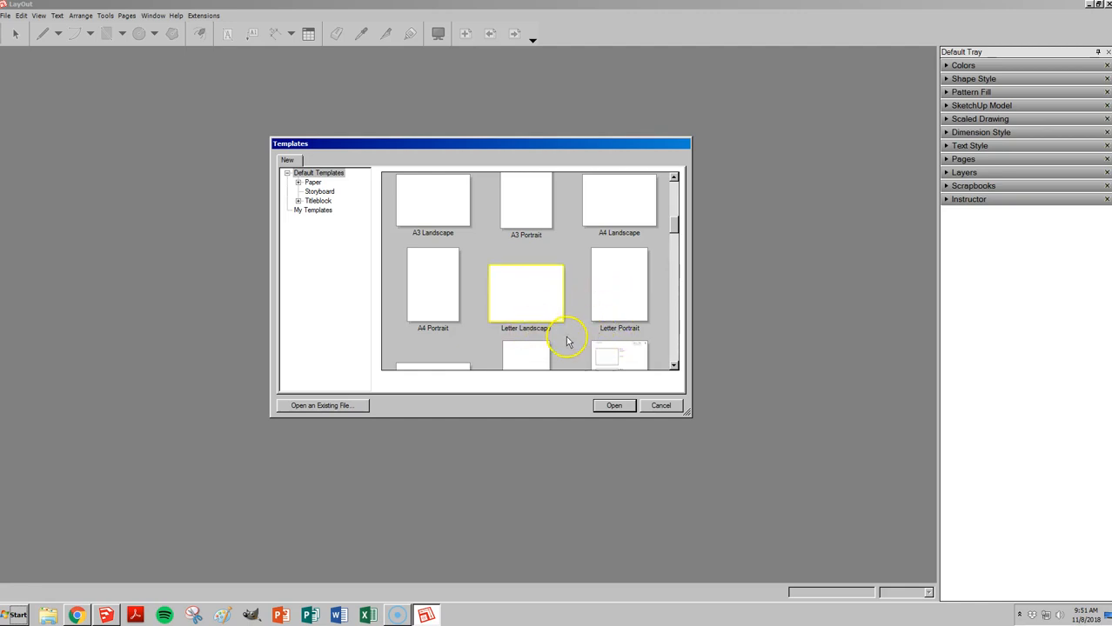
pyautogui.click(614, 405)
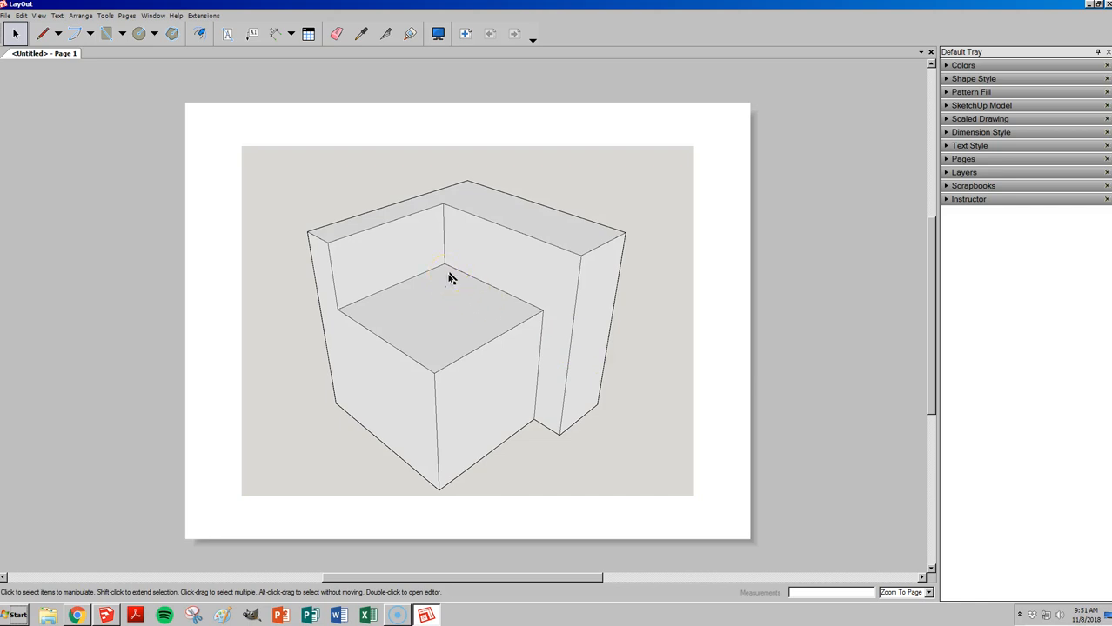
# Step: Show the grid on the LayOut page
pyautogui.scroll(1, 449, 276)
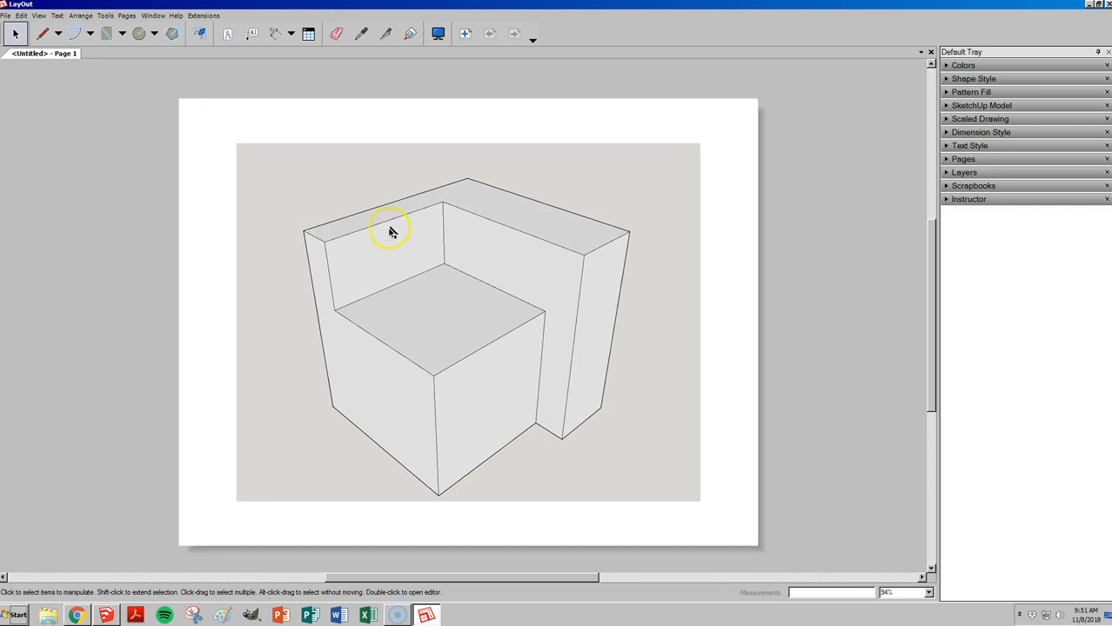
pyautogui.click(77, 31)
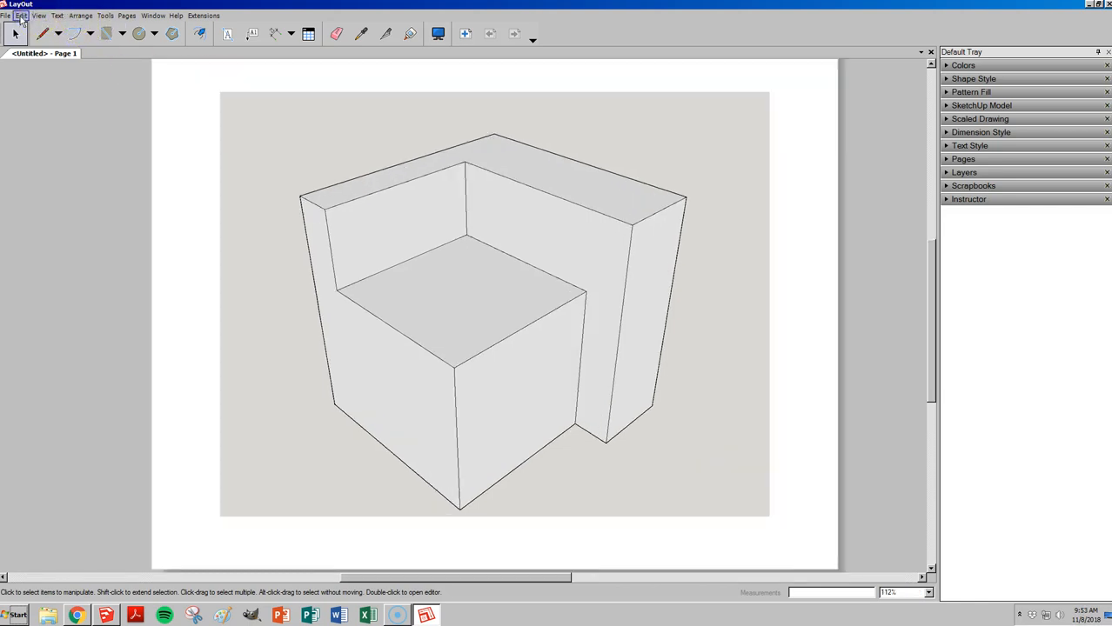
pyautogui.click(21, 18)
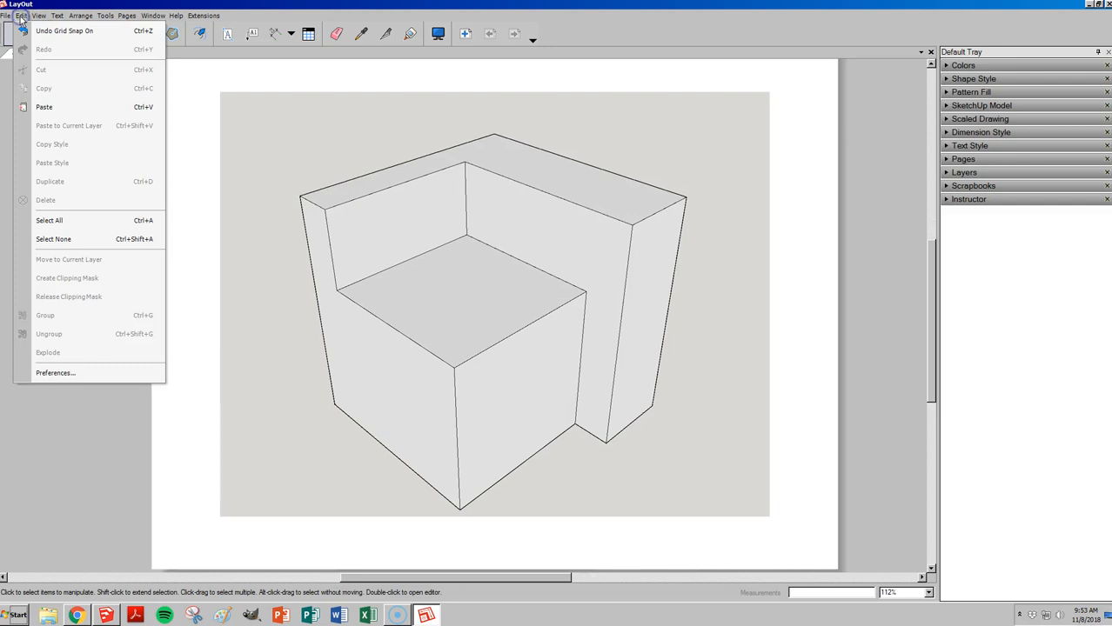
pyautogui.click(39, 19)
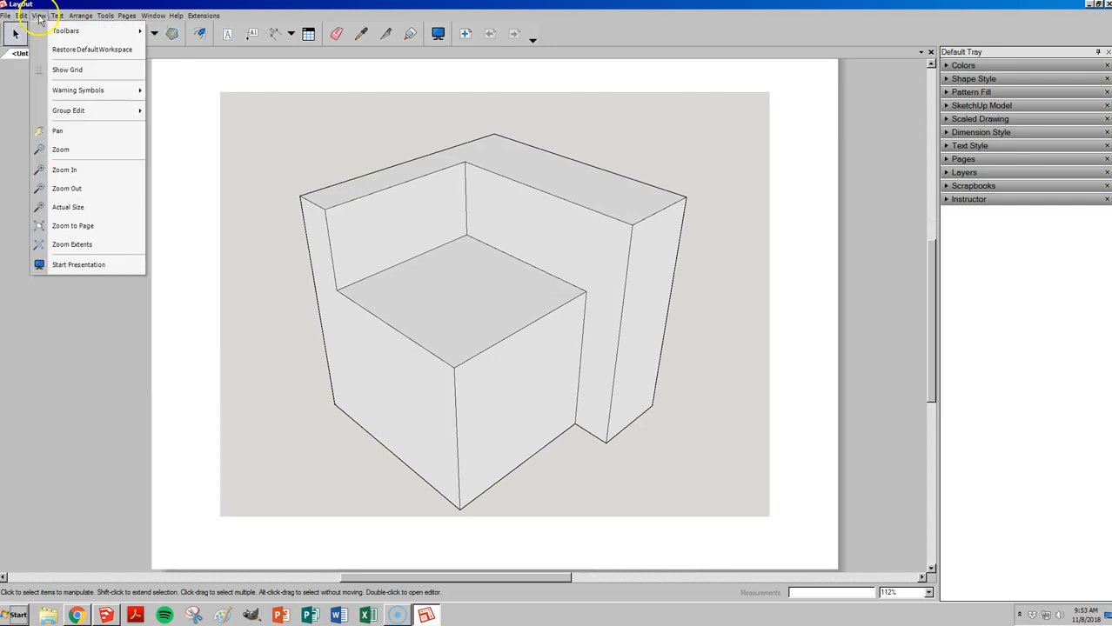
pyautogui.click(65, 72)
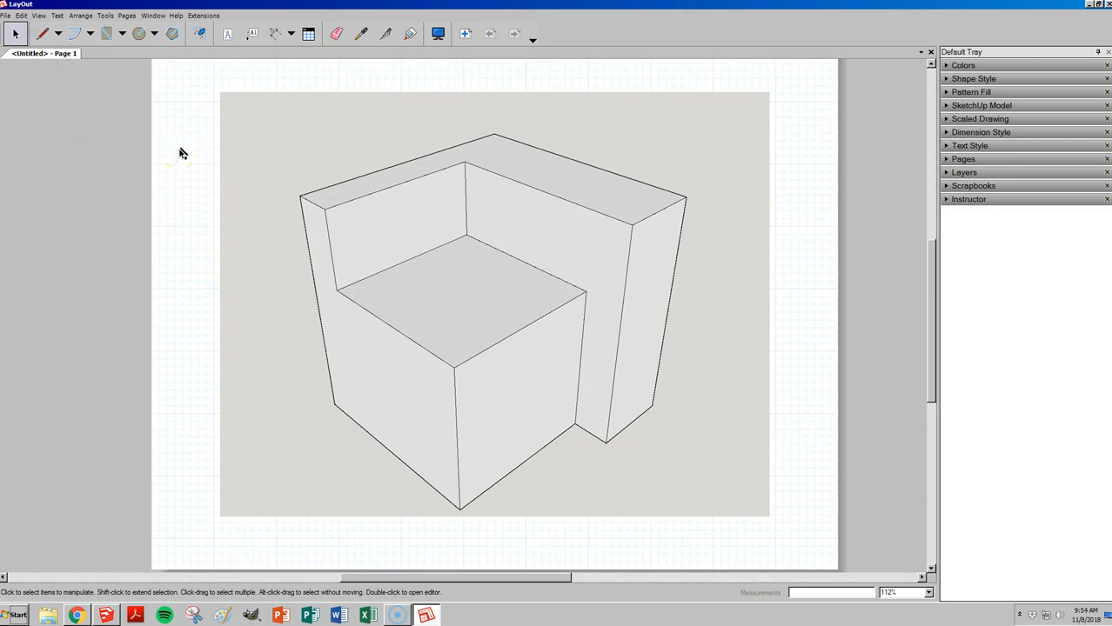
# Step: Turn on grid snapping for the page, shifting the model viewport slightly to try it
pyautogui.click(81, 17)
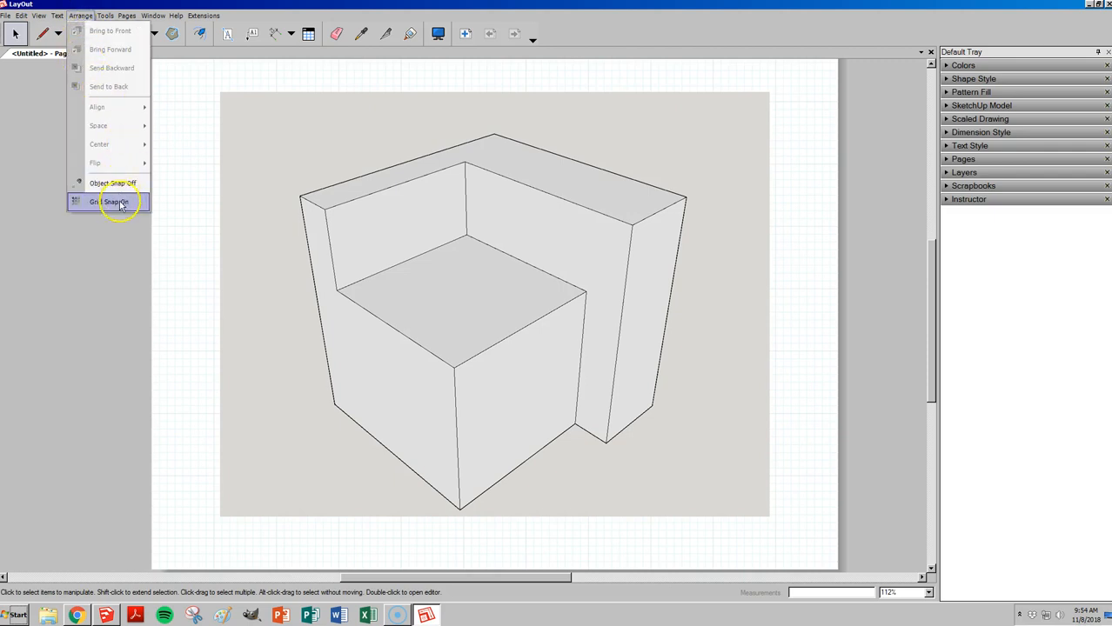
pyautogui.click(121, 194)
pyautogui.click(261, 200)
pyautogui.moveTo(248, 195)
pyautogui.mouseDown()
pyautogui.moveTo(240, 179)
pyautogui.moveTo(213, 202)
pyautogui.mouseUp()
pyautogui.scroll(5, 157, 87)
pyautogui.scroll(-3, 205, 192)
pyautogui.scroll(-1, 188, 141)
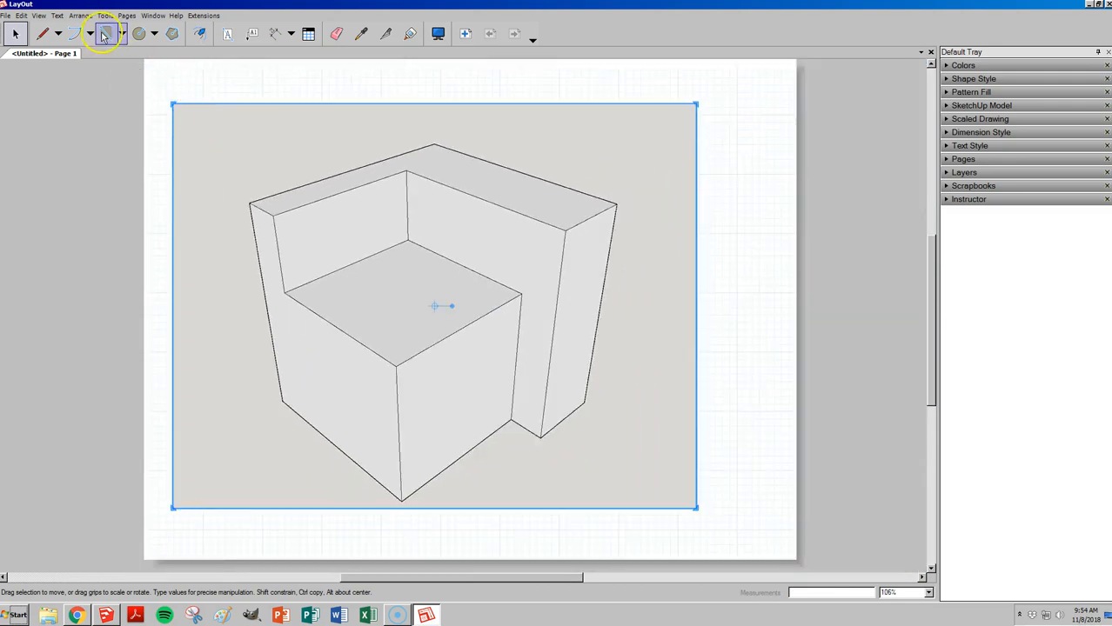
pyautogui.click(80, 15)
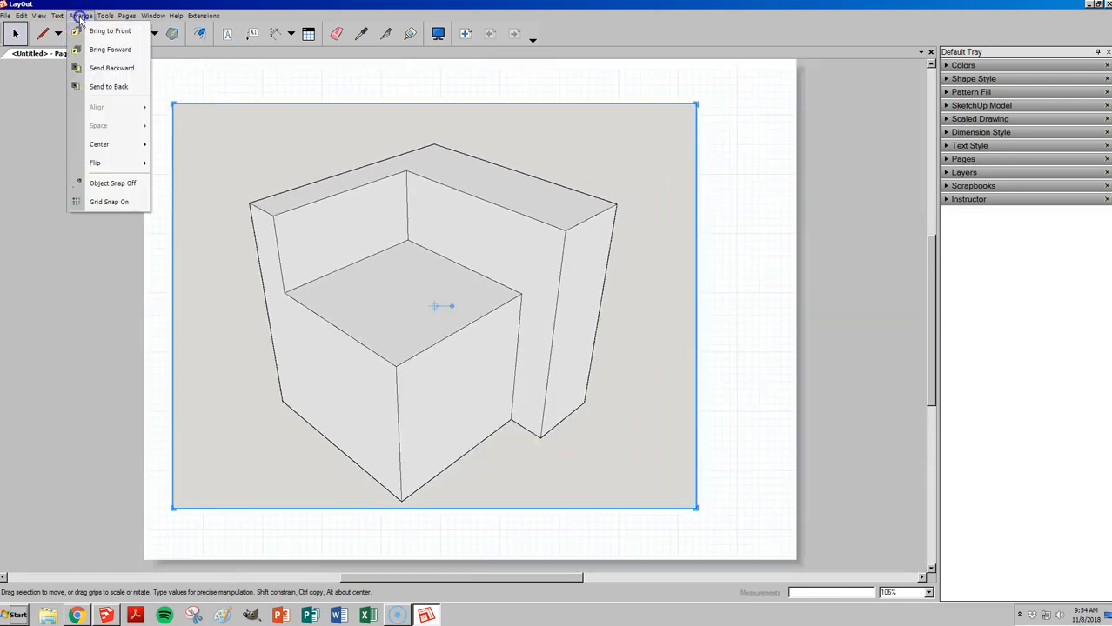
pyautogui.click(103, 185)
# Step: Shrink the model viewport to roughly a quarter of the page and place it in the page's upper-left corner
pyautogui.moveTo(273, 177); pyautogui.dragTo(303, 174)
pyautogui.scroll(-1, 387, 224)
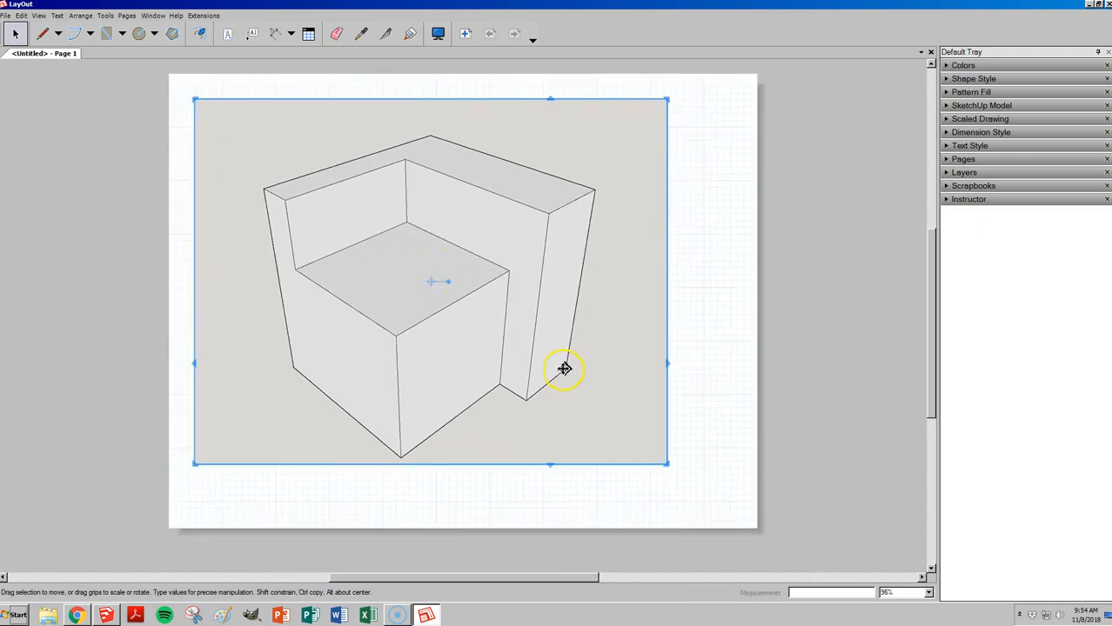
pyautogui.moveTo(319, 153); pyautogui.dragTo(296, 135)
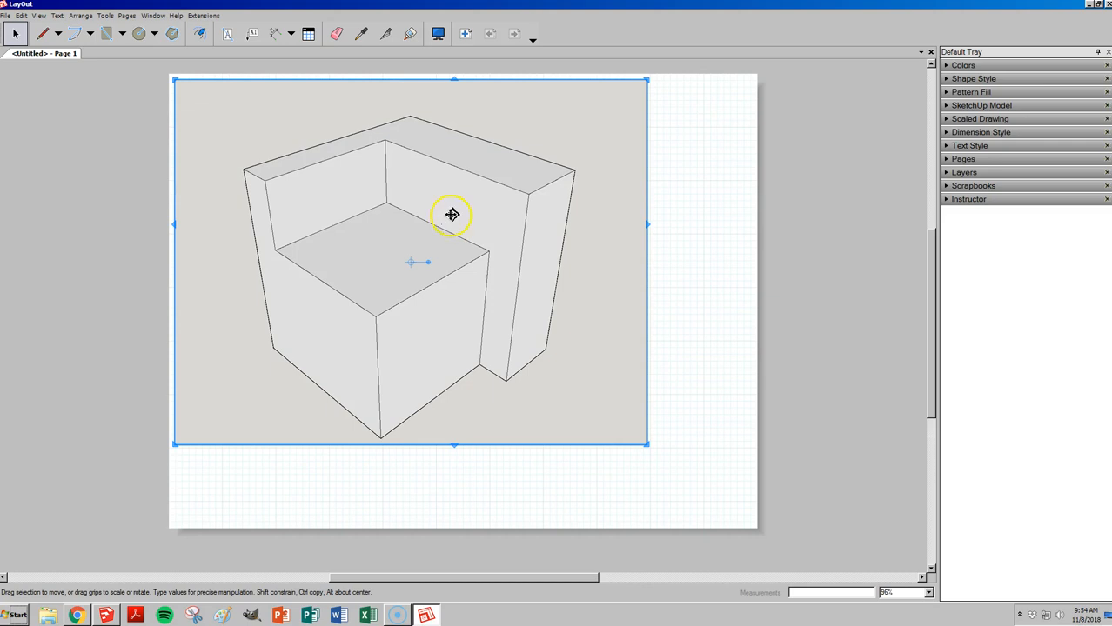
pyautogui.moveTo(649, 447)
pyautogui.mouseDown()
pyautogui.moveTo(471, 278)
pyautogui.moveTo(442, 274)
pyautogui.mouseUp()
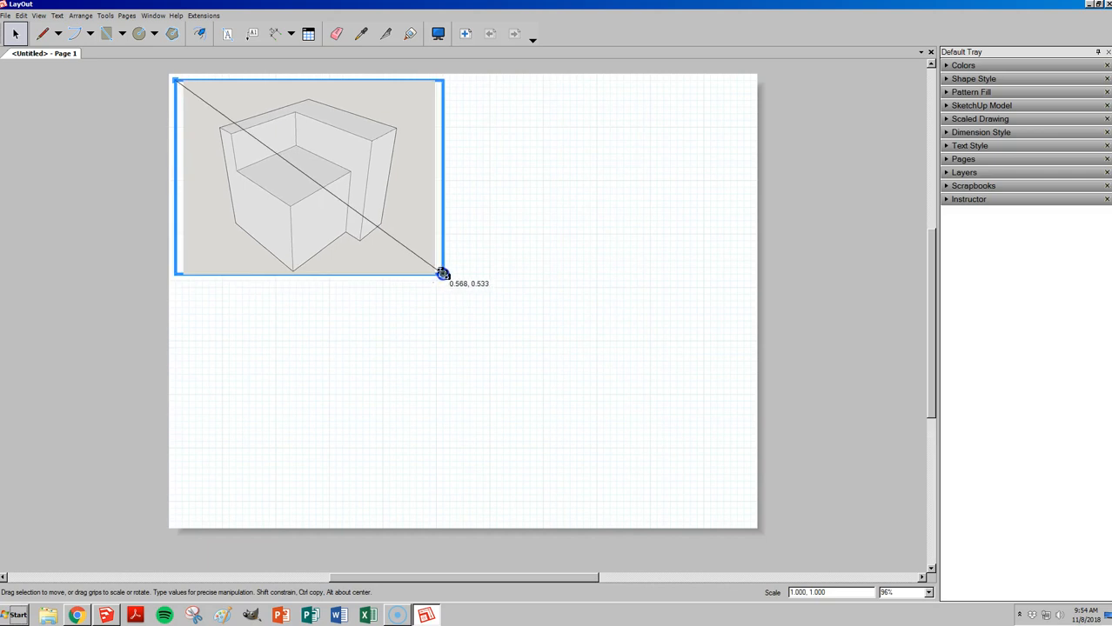
pyautogui.moveTo(445, 275); pyautogui.dragTo(422, 251)
pyautogui.click(408, 249)
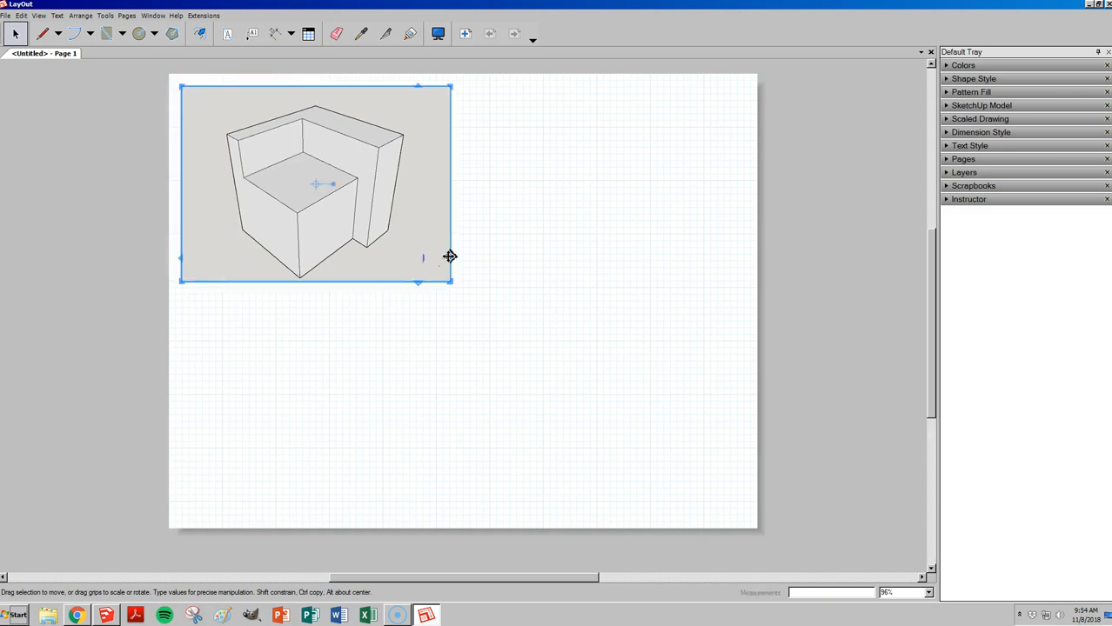
# Step: Move the model viewport straight down to the page's lower-left corner
pyautogui.rightClick(366, 218)
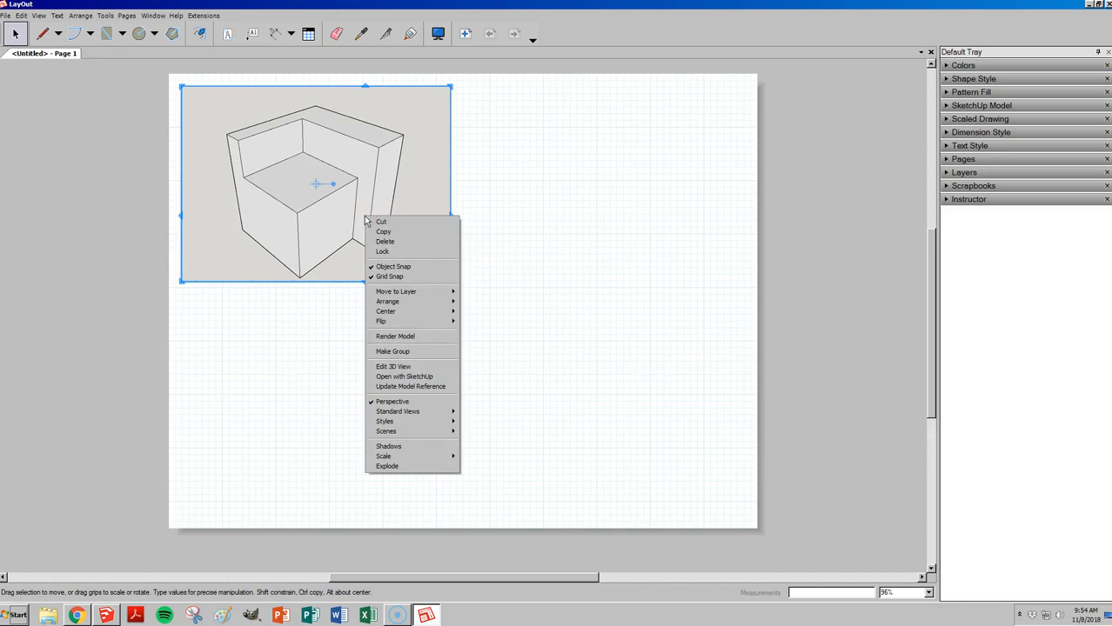
pyautogui.click(280, 207)
pyautogui.moveTo(261, 209); pyautogui.dragTo(258, 441)
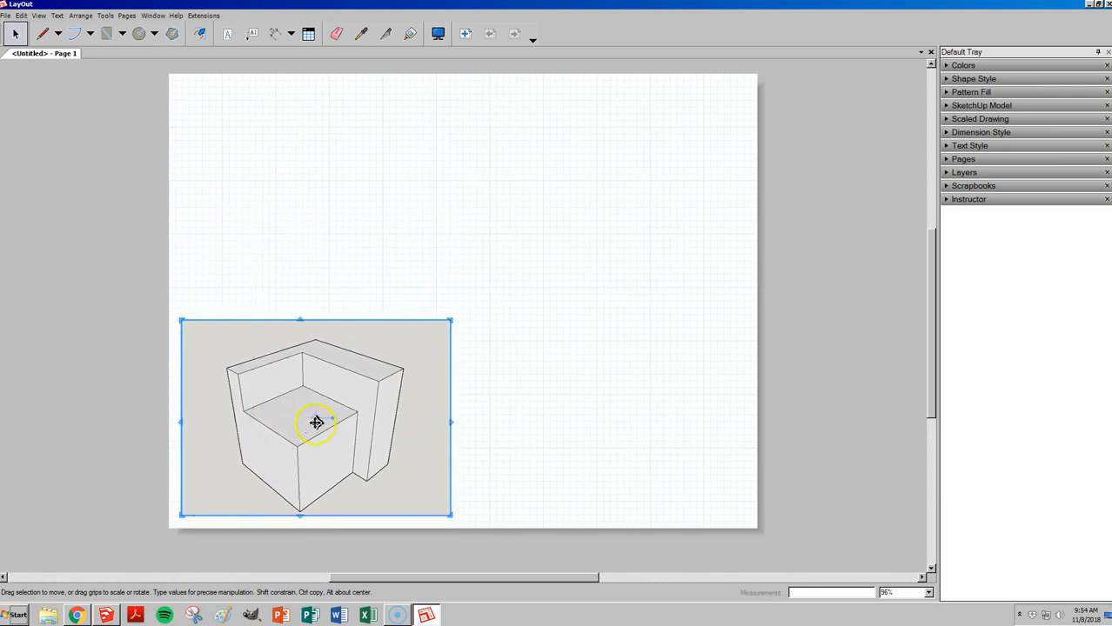
# Step: Turn off perspective for the model viewport
pyautogui.rightClick(305, 450)
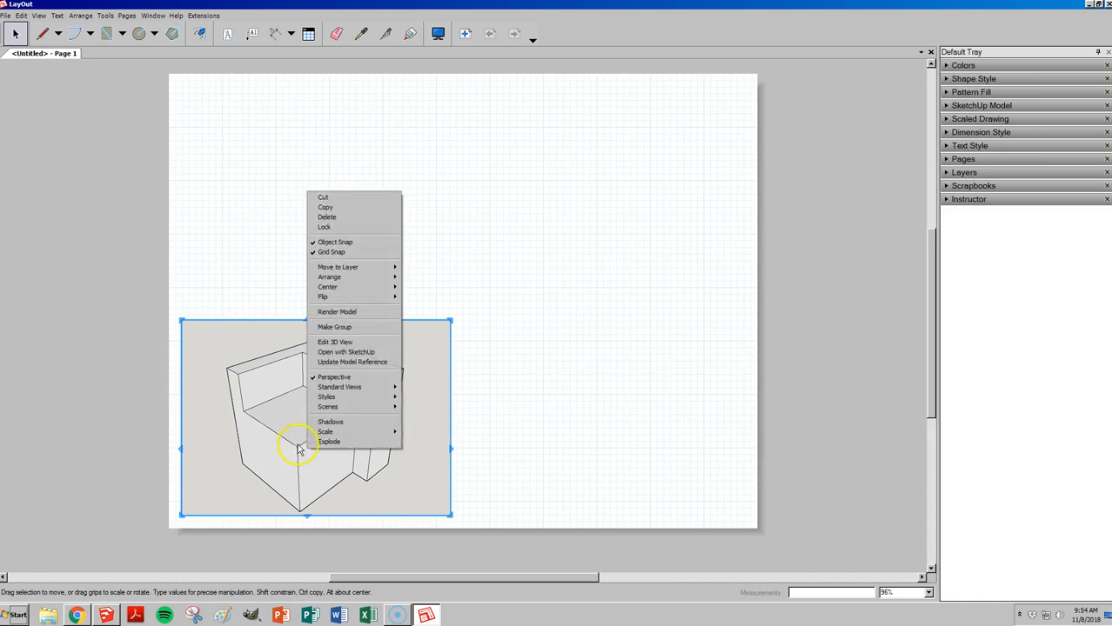
pyautogui.click(341, 378)
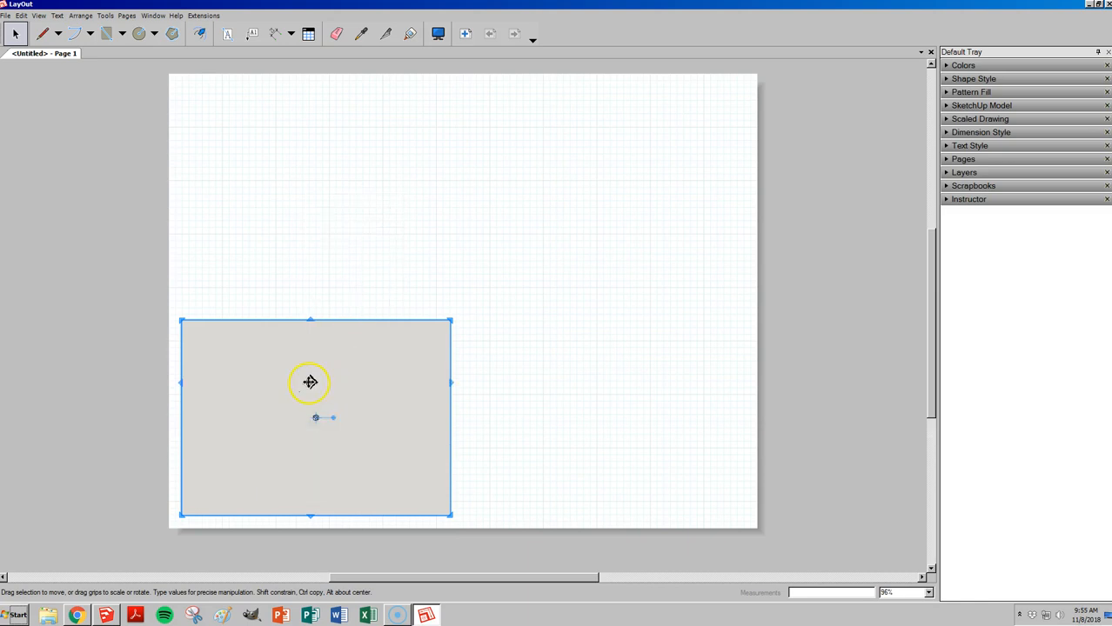
pyautogui.scroll(1, 306, 417)
pyautogui.scroll(-1, 307, 409)
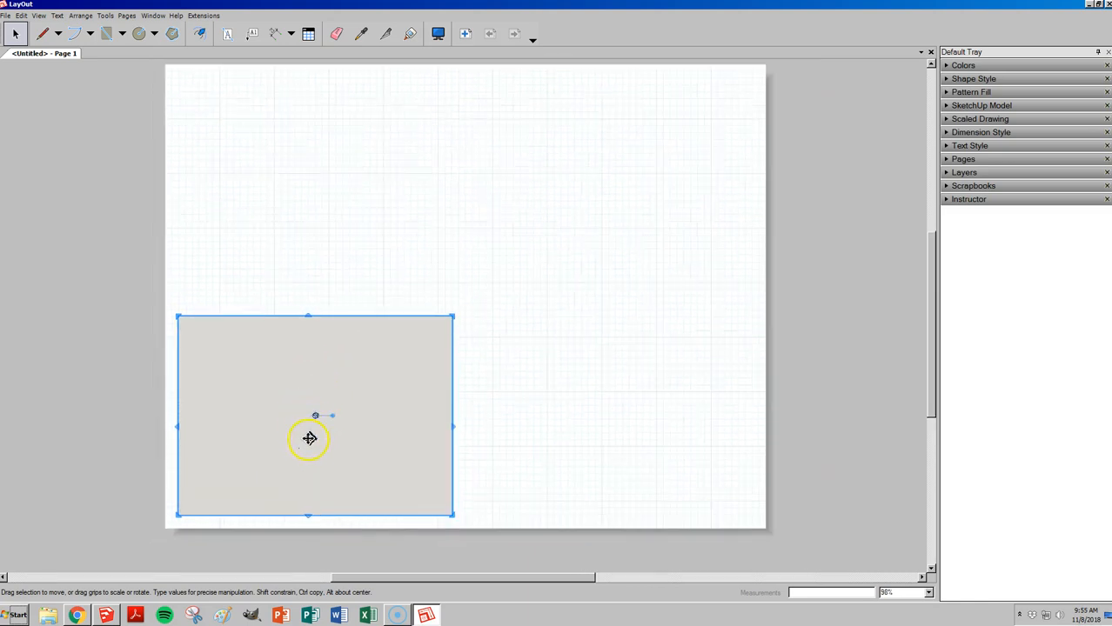
pyautogui.scroll(-2, 251, 548)
pyautogui.scroll(2, 475, 311)
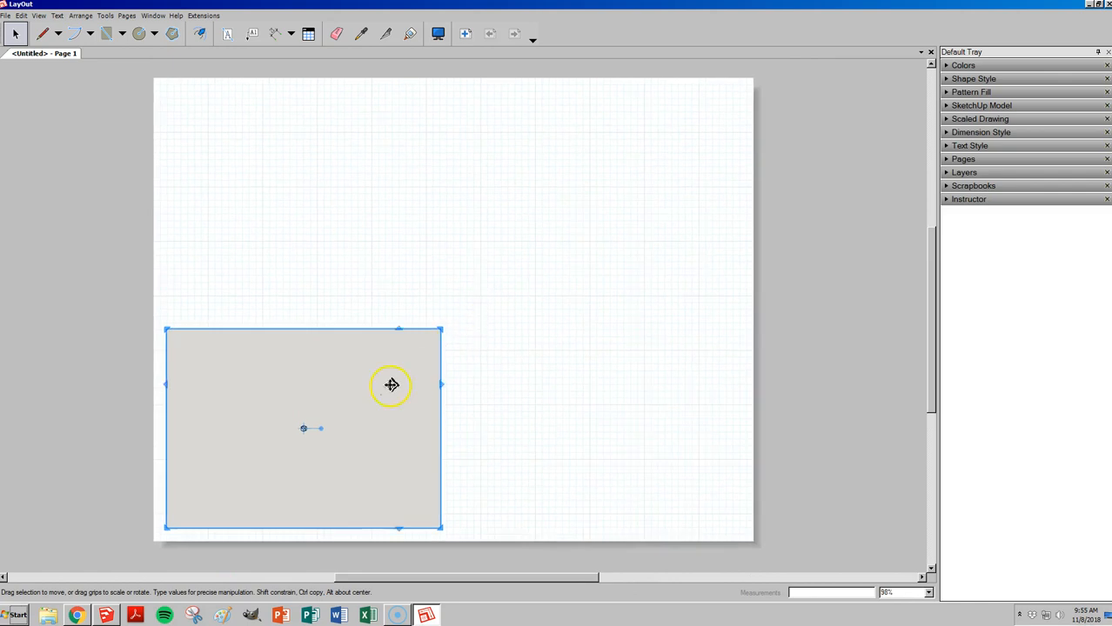
# Step: Edit the viewport's 3D view, zooming in and reframing until the notched cube is large within its frame
pyautogui.doubleClick(362, 401)
pyautogui.scroll(6, 296, 413)
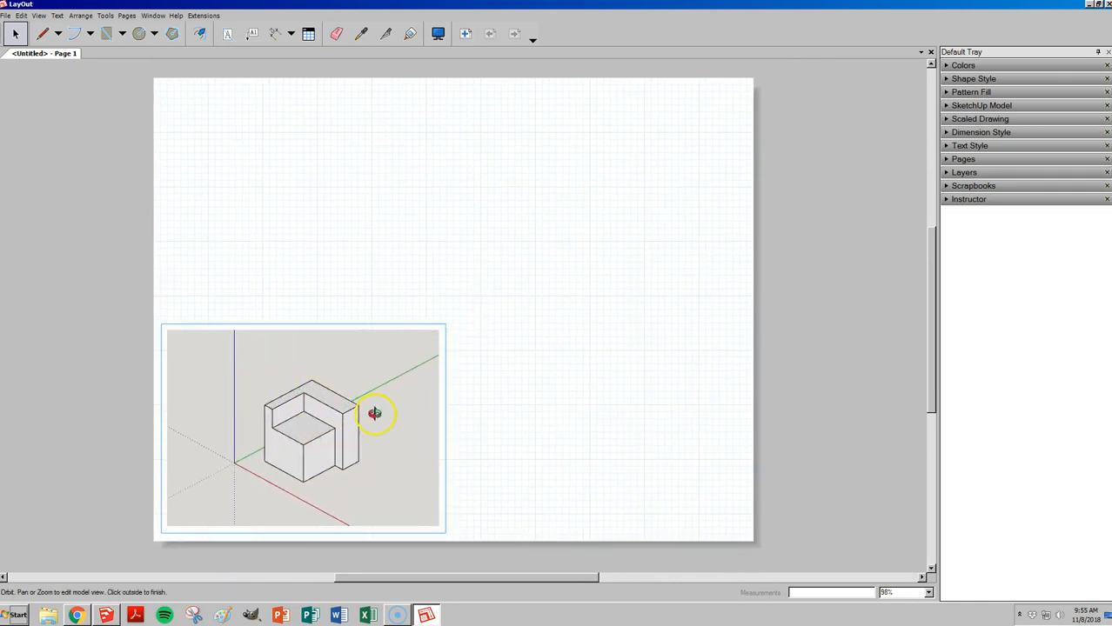
pyautogui.moveTo(374, 414); pyautogui.dragTo(374, 405)
pyautogui.scroll(2, 276, 437)
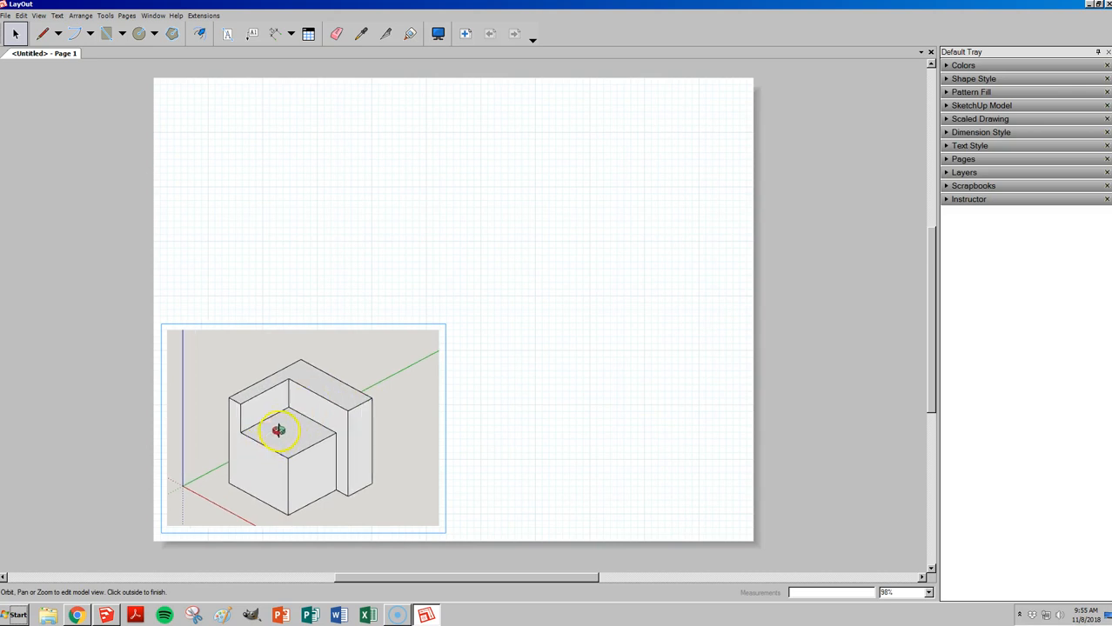
pyautogui.click(125, 416)
# Step: Set the viewport to the standard Front view, then enlarge and centre the cube within its frame
pyautogui.rightClick(281, 424)
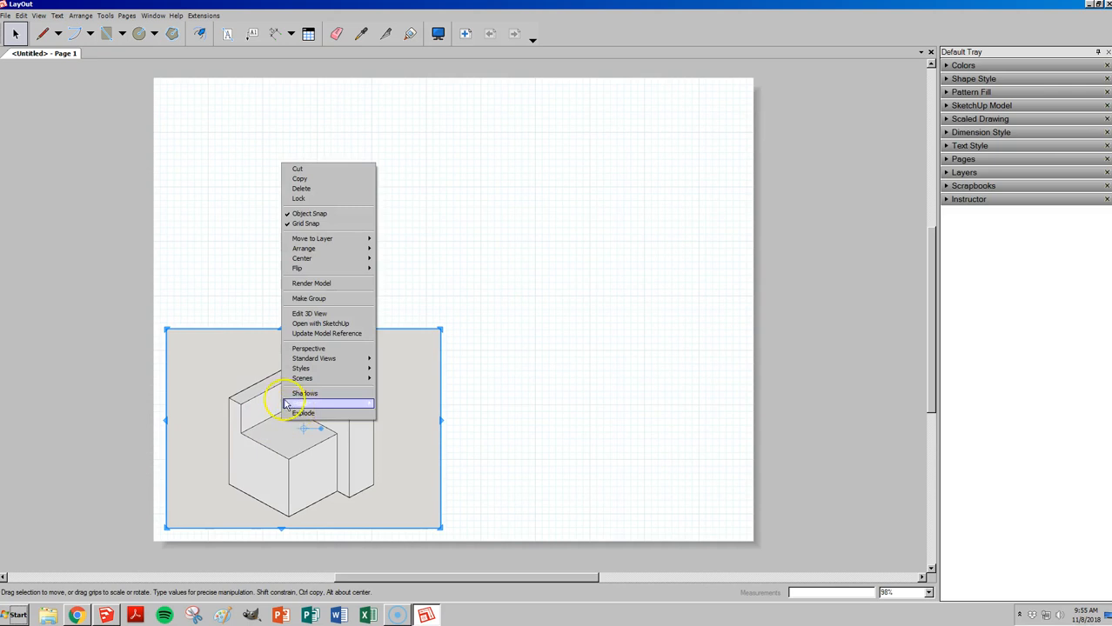
pyautogui.moveTo(321, 364)
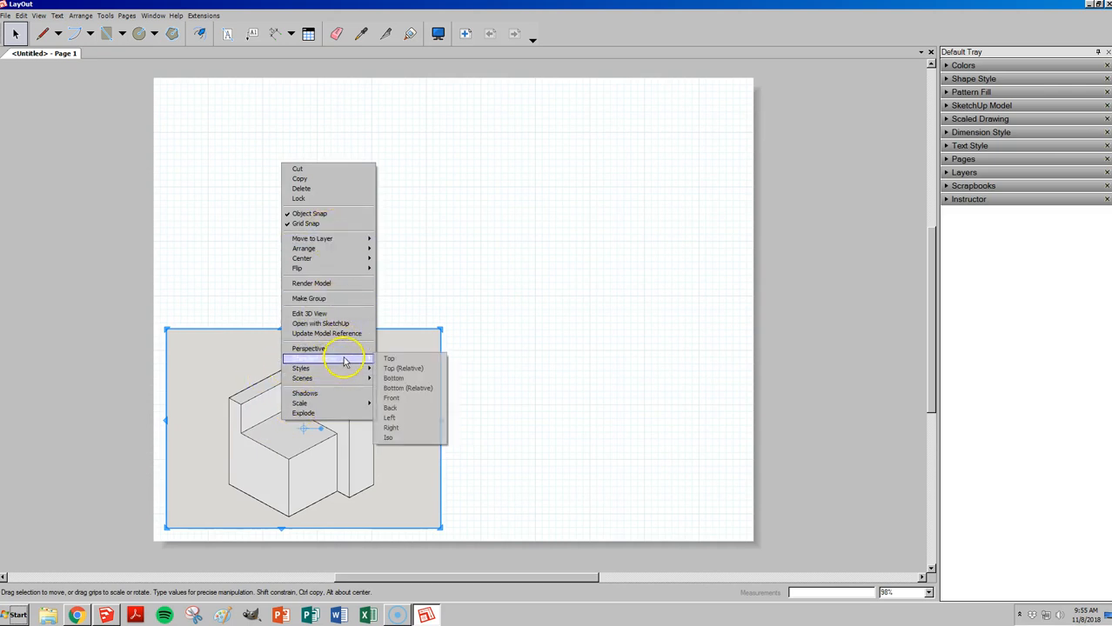
pyautogui.click(399, 392)
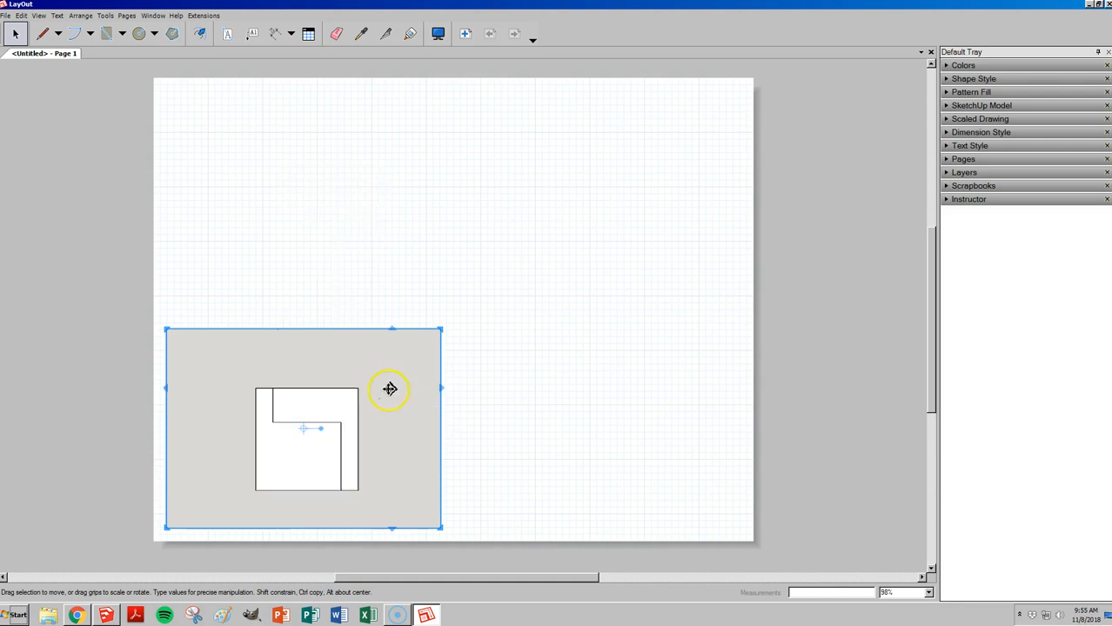
pyautogui.doubleClick(318, 448)
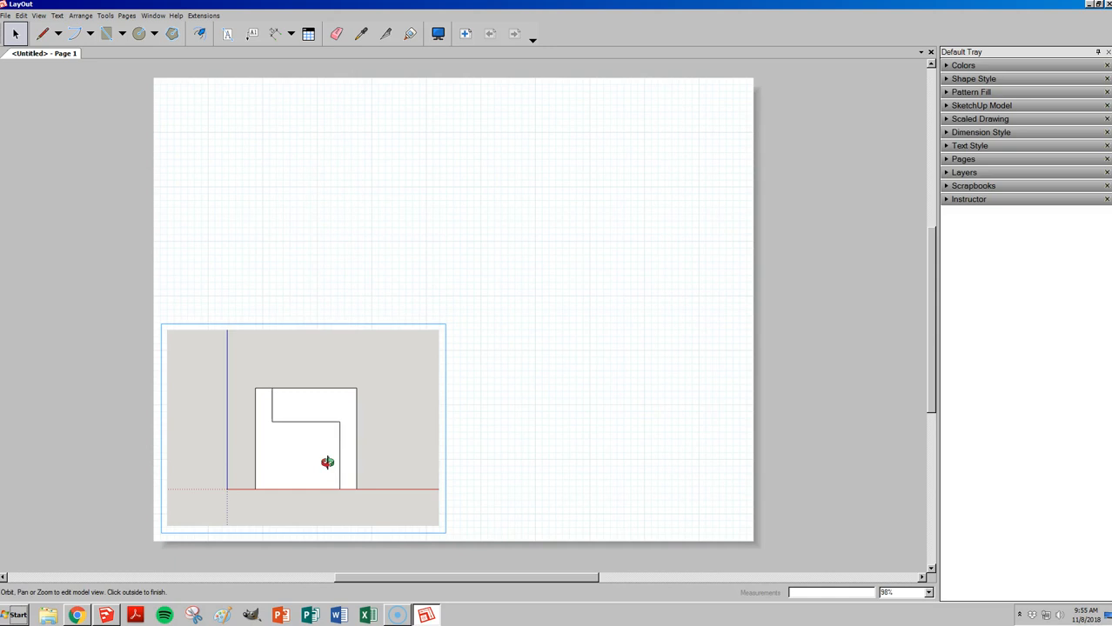
pyautogui.scroll(3, 327, 462)
pyautogui.moveTo(330, 465)
pyautogui.mouseDown(button='middle')
pyautogui.moveTo(350, 465)
pyautogui.moveTo(336, 471)
pyautogui.mouseUp(button='middle')
pyautogui.click(118, 429)
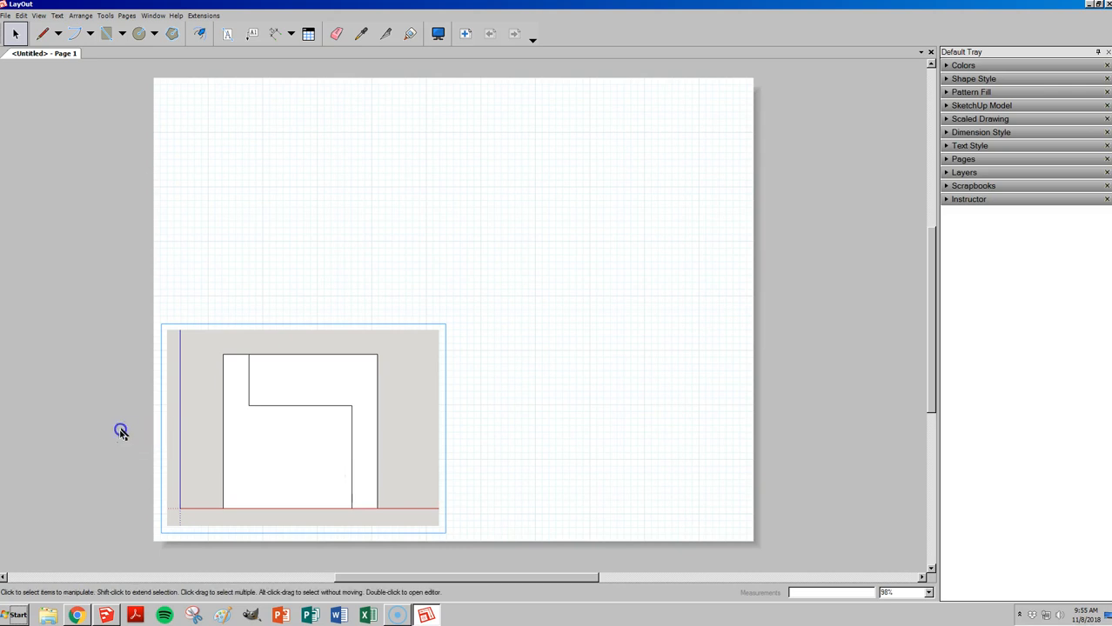
pyautogui.rightClick(310, 453)
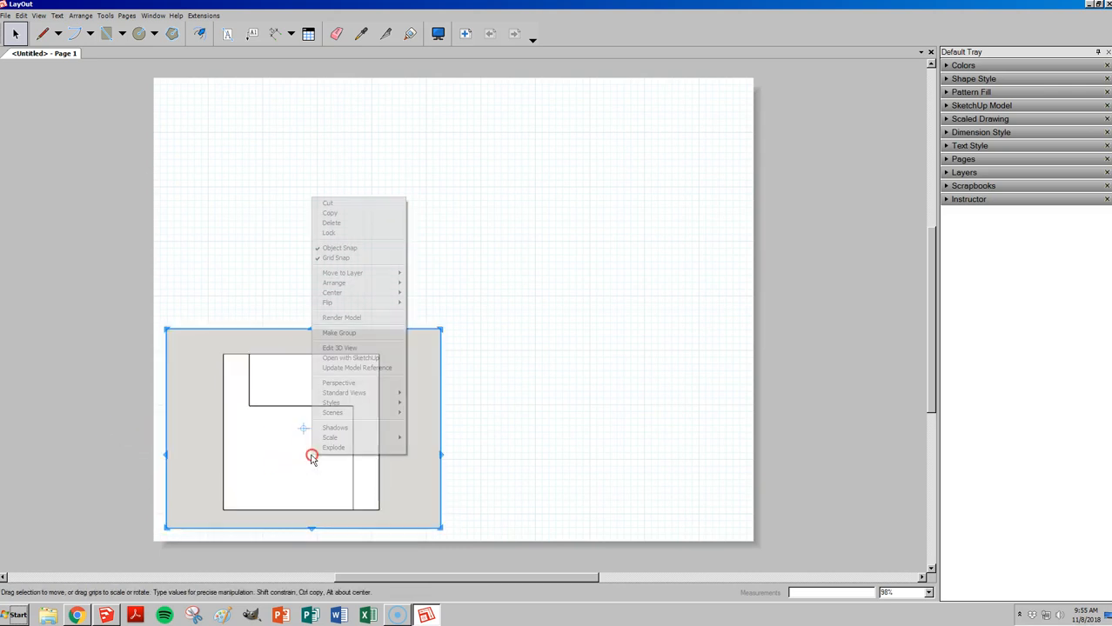
pyautogui.moveTo(374, 400)
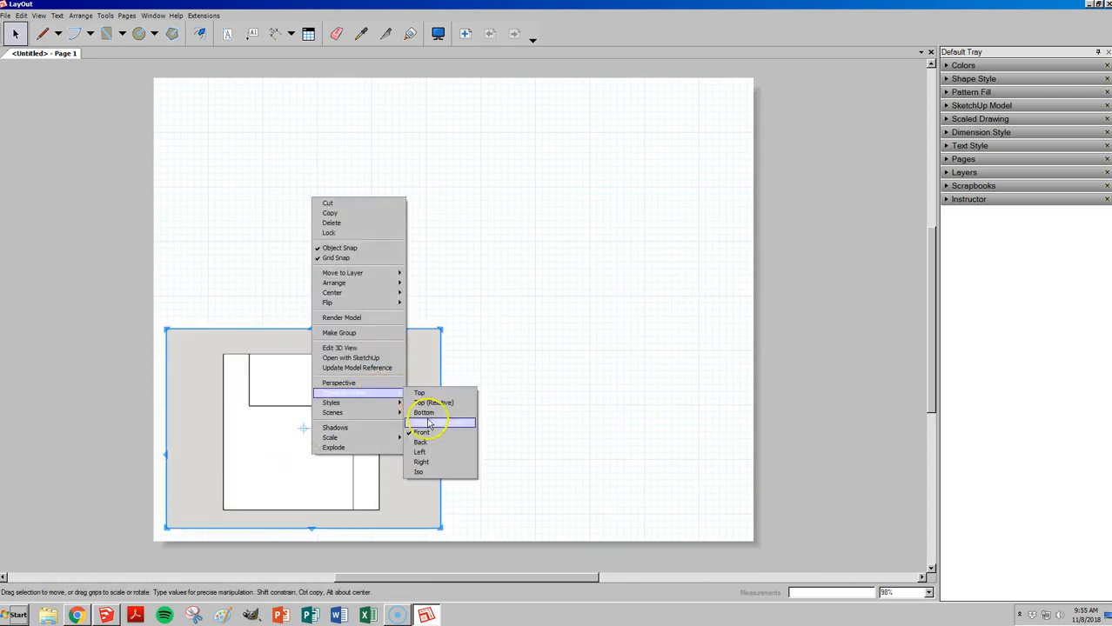
pyautogui.click(434, 430)
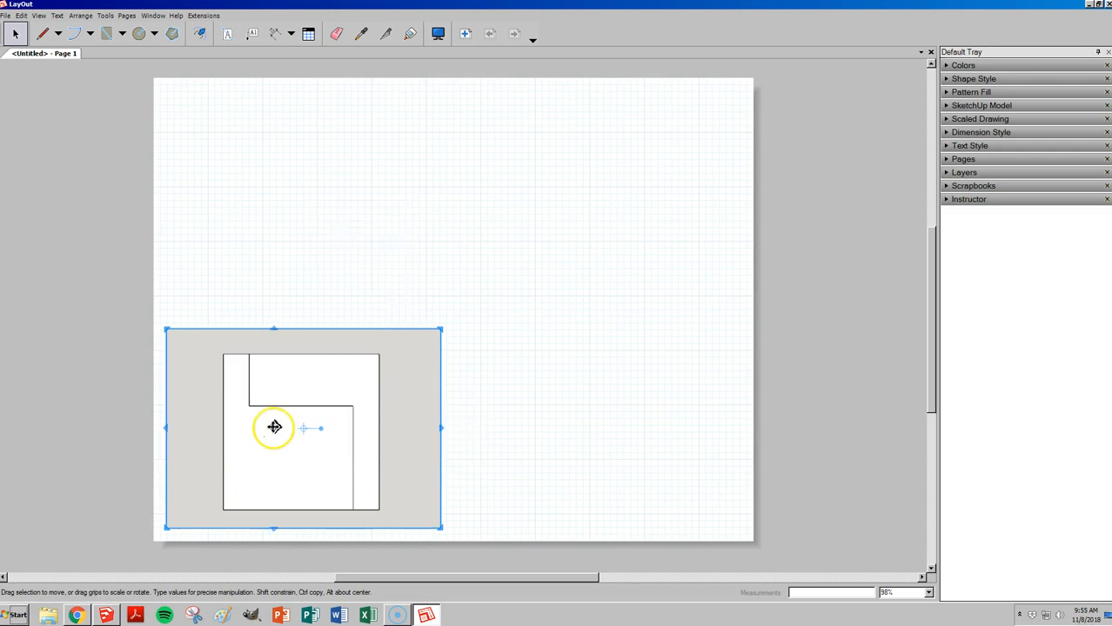
pyautogui.click(94, 389)
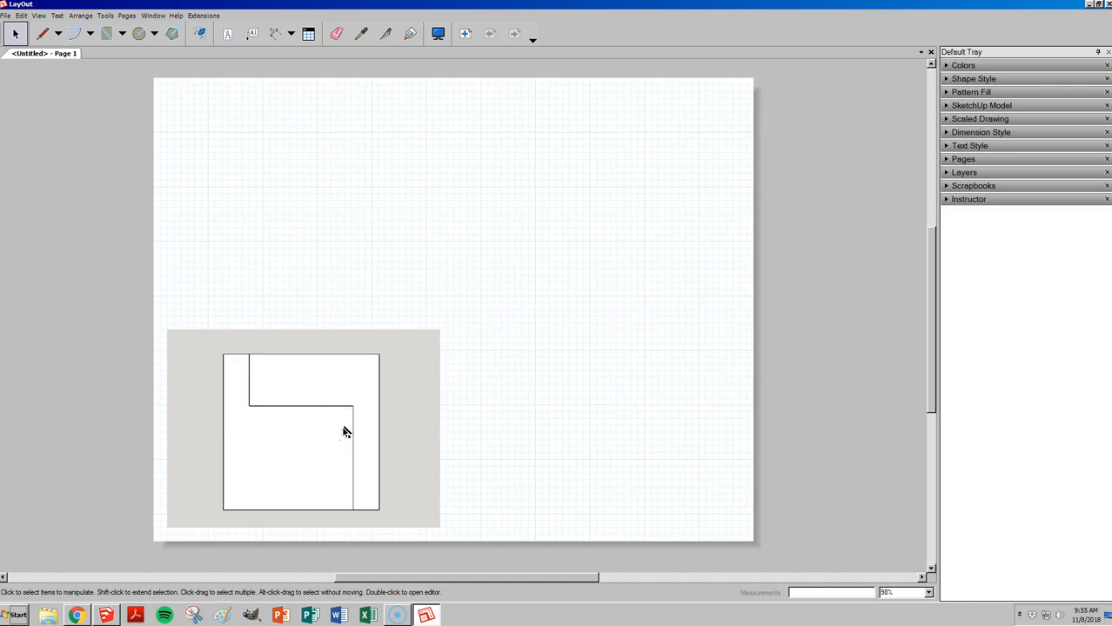
# Step: Copy the Front viewport straight up to the page's upper left and set the copy to the standard Top view
pyautogui.click(402, 422)
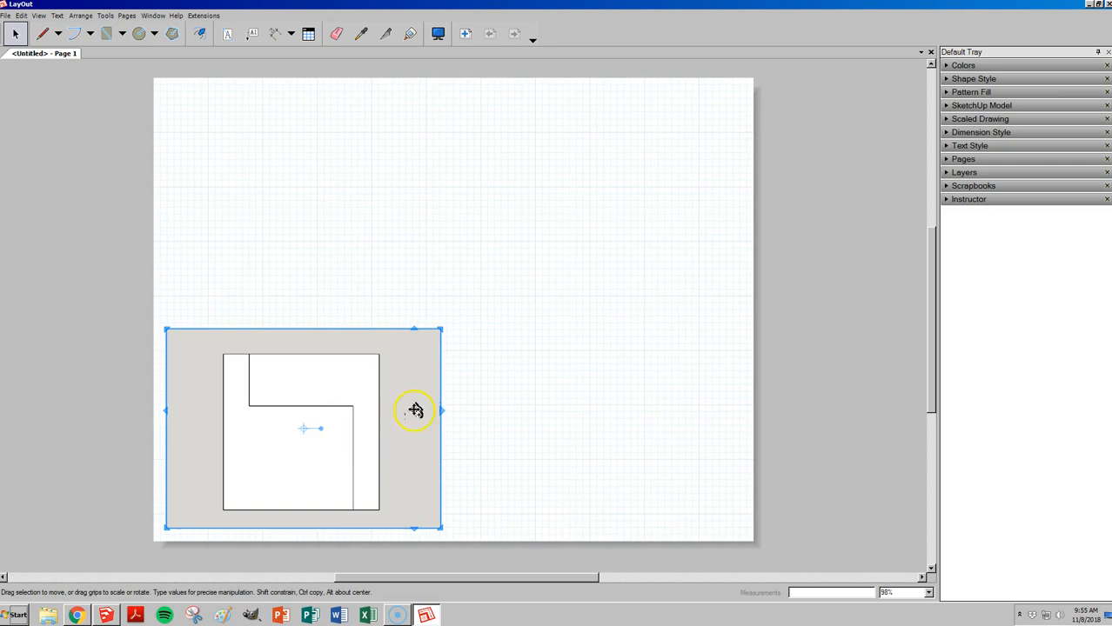
pyautogui.keyDown('ctrl'); pyautogui.moveTo(410, 406); pyautogui.dragTo(408, 182); pyautogui.keyUp('ctrl')
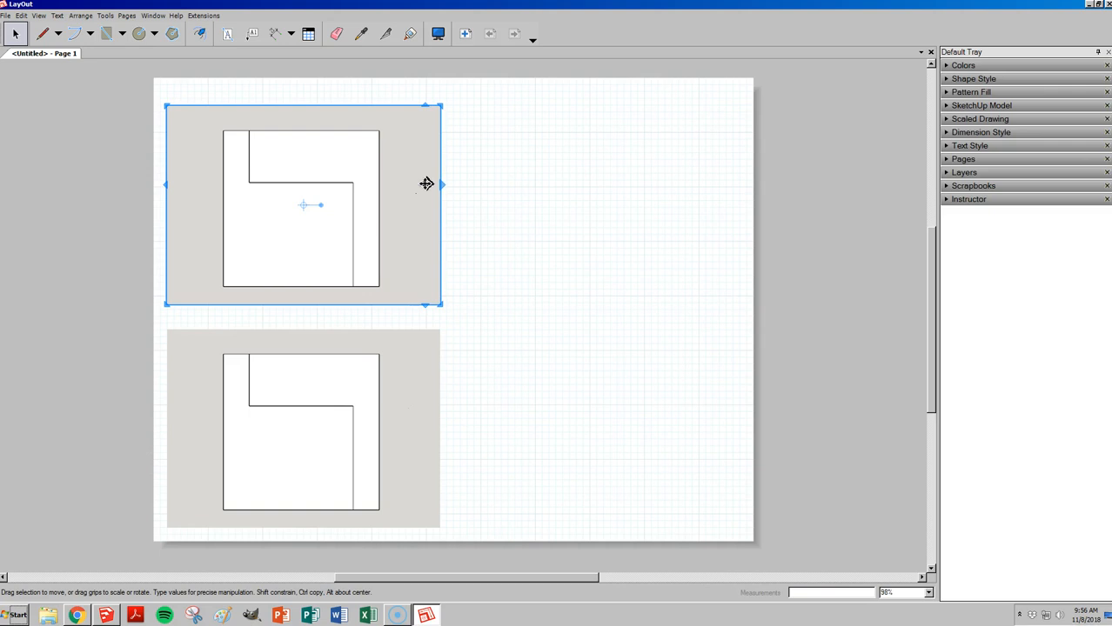
pyautogui.click(127, 218)
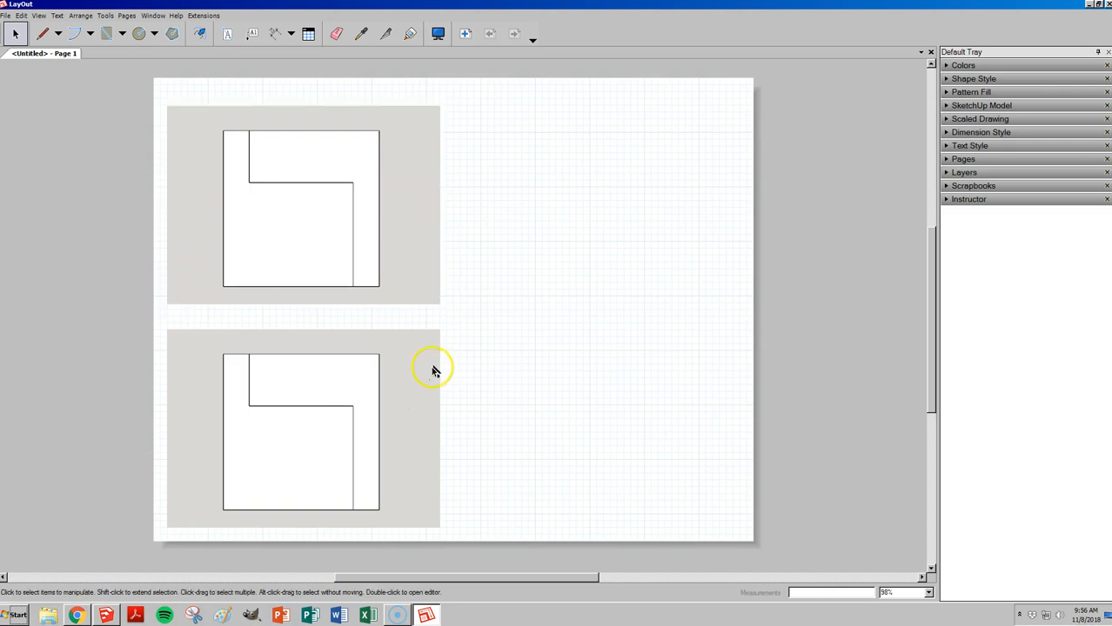
pyautogui.rightClick(352, 224)
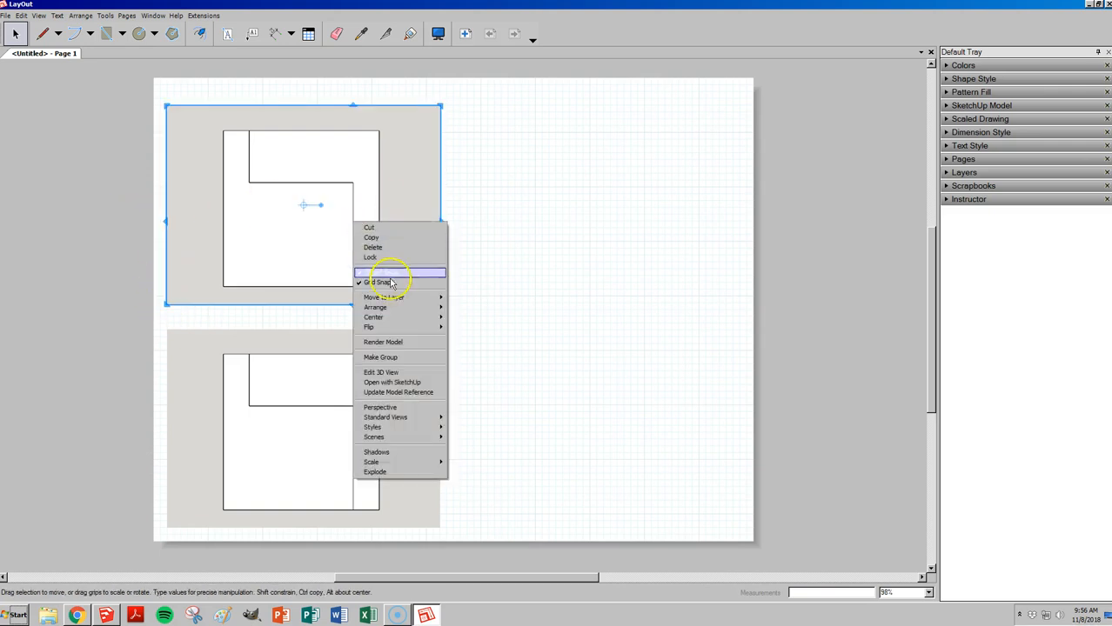
pyautogui.moveTo(404, 418)
pyautogui.click(463, 419)
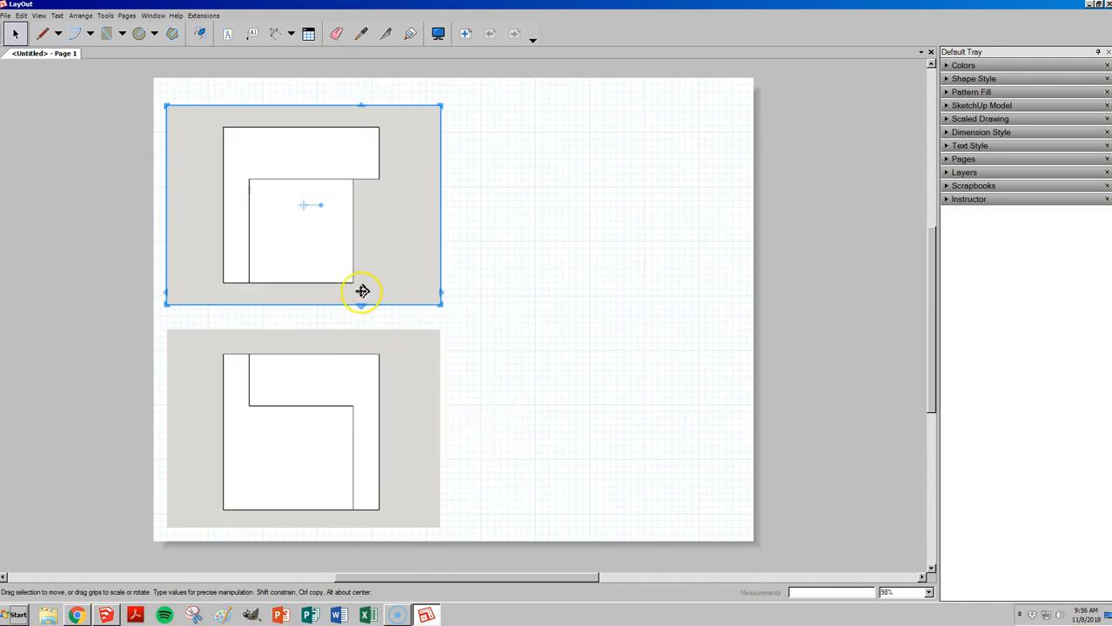
# Step: Copy the Front viewport straight across to the page's lower right and set the copy to the standard Right view
pyautogui.click(390, 375)
pyautogui.rightClick(388, 406)
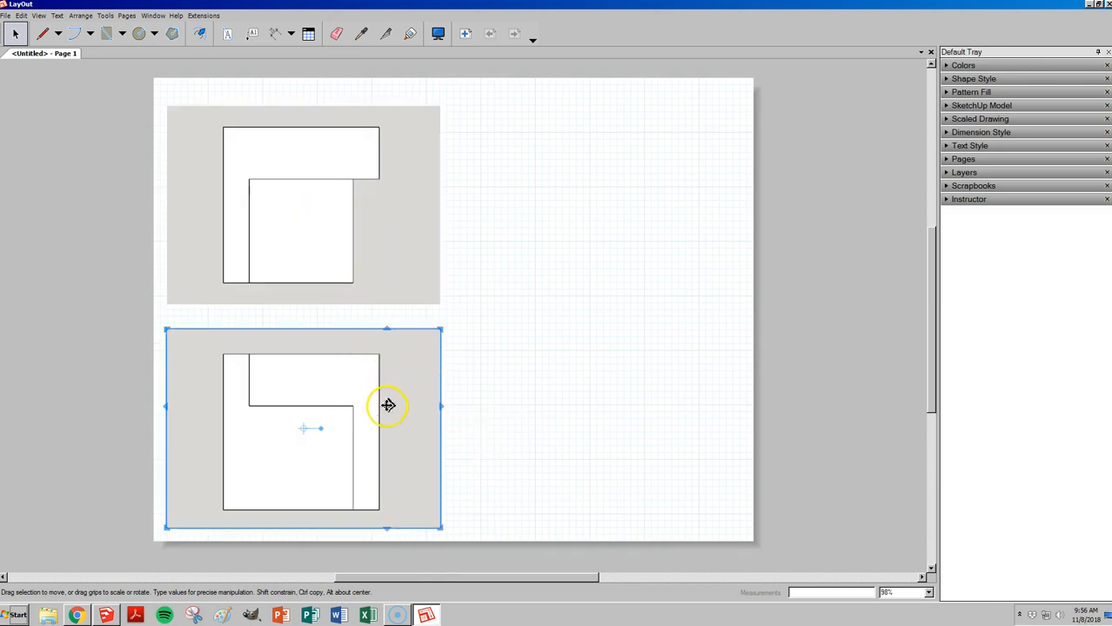
pyautogui.moveTo(386, 409); pyautogui.dragTo(686, 406)
pyautogui.rightClick(667, 407)
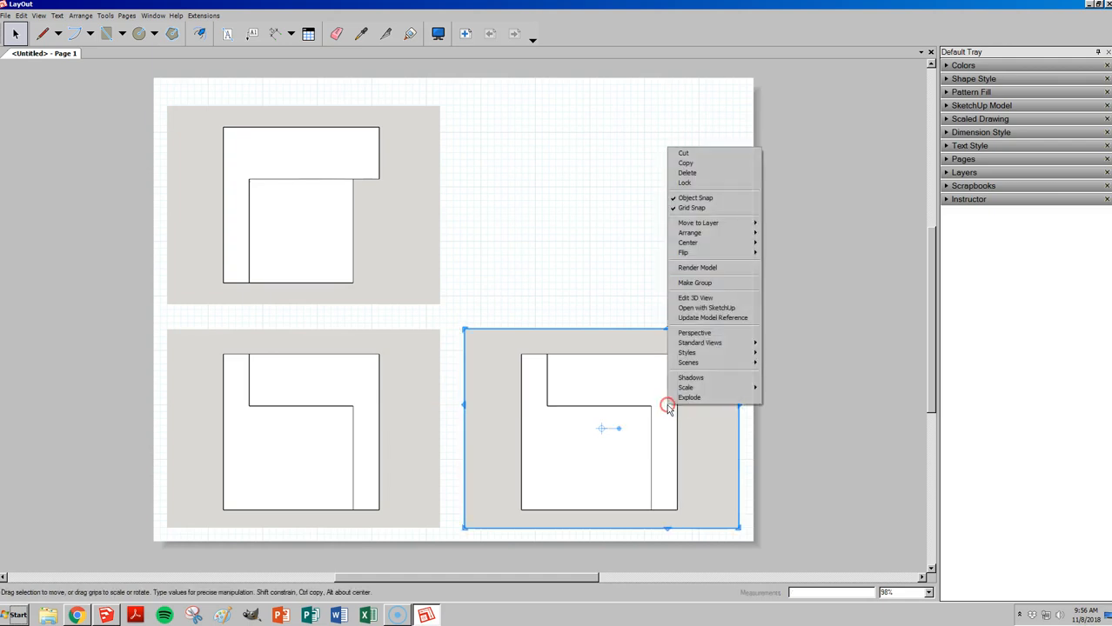
pyautogui.moveTo(715, 350)
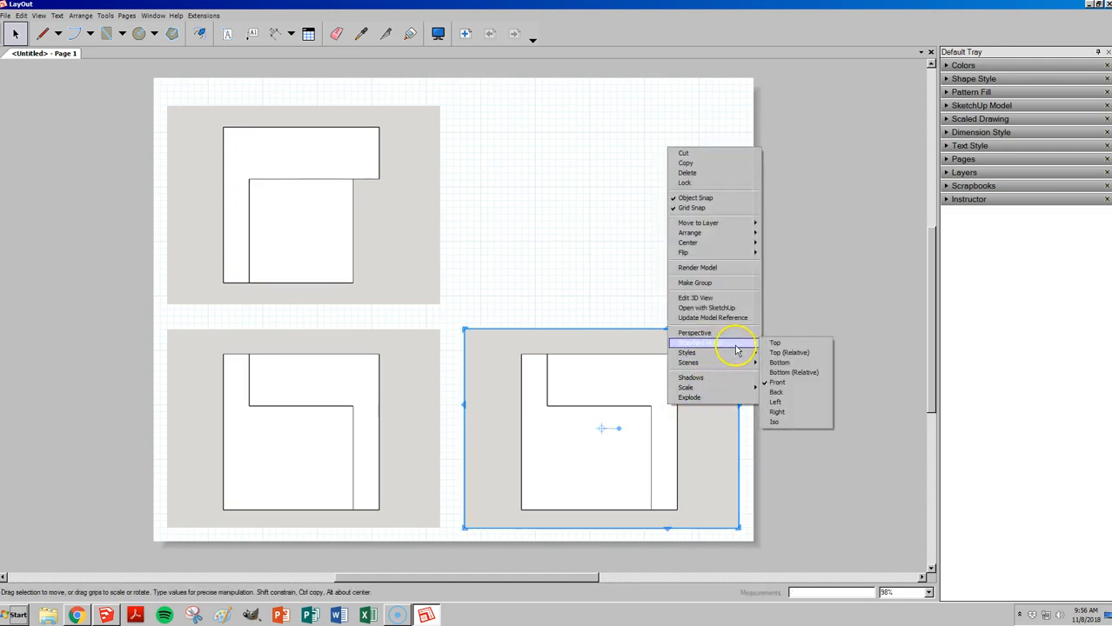
pyautogui.click(783, 413)
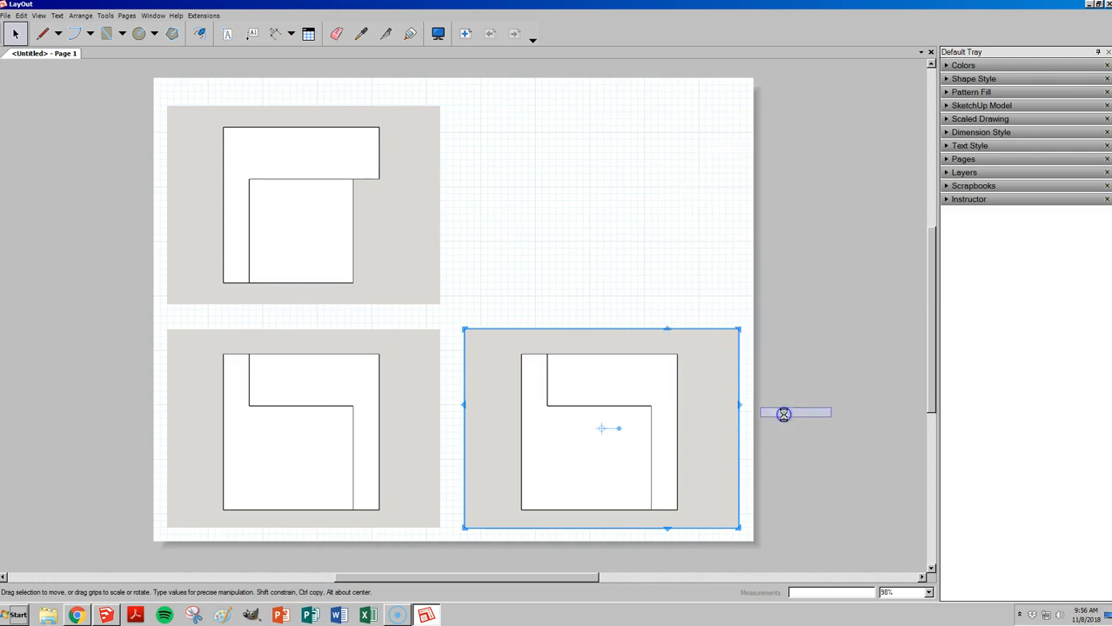
pyautogui.click(818, 411)
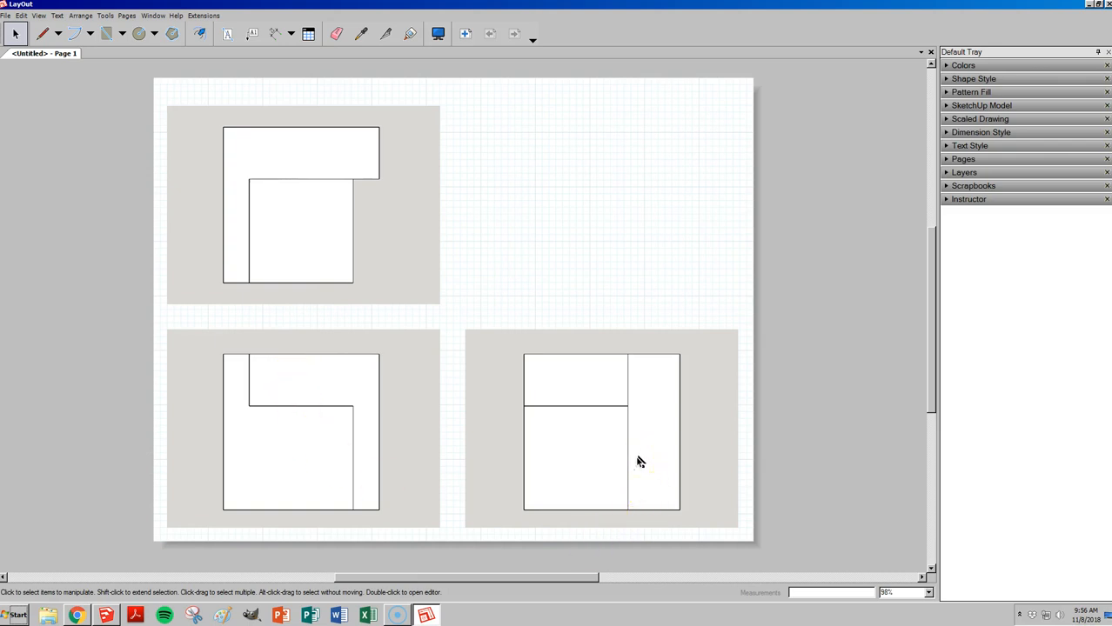
# Step: Move the Front, Top and Right viewports together slightly up the page
pyautogui.click(207, 243)
pyautogui.moveTo(83, 89); pyautogui.dragTo(794, 565)
pyautogui.moveTo(405, 430); pyautogui.dragTo(410, 422)
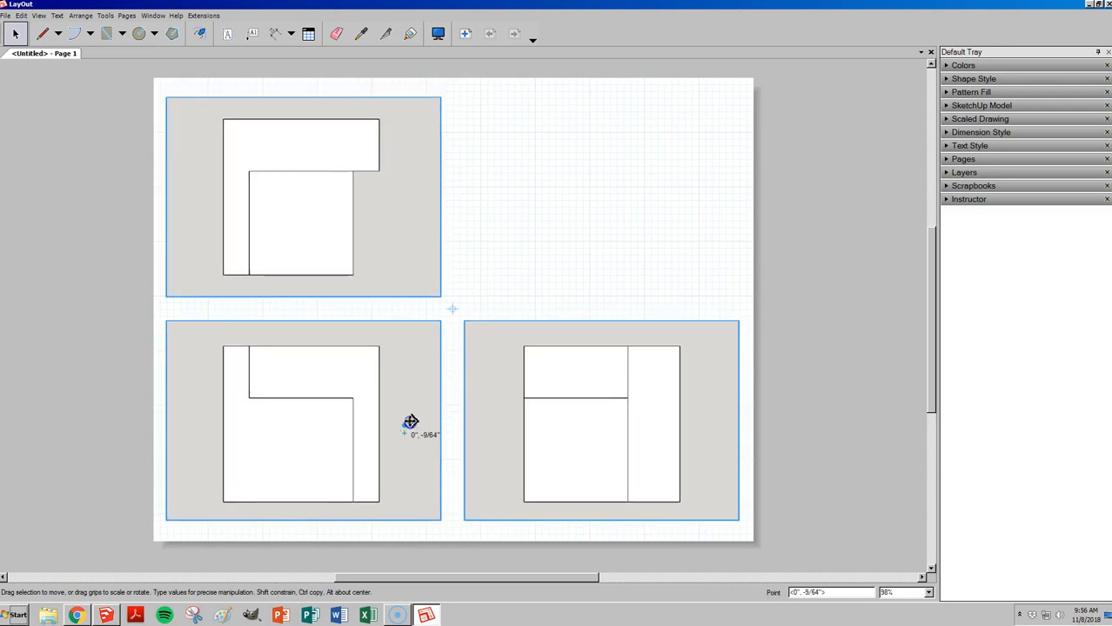
pyautogui.click(802, 373)
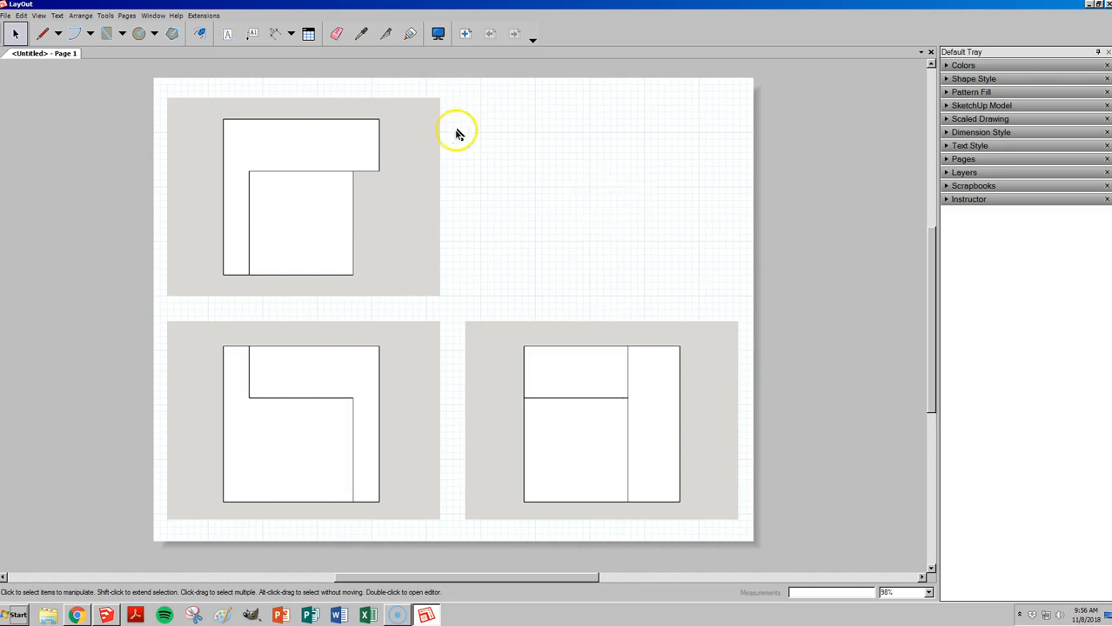
# Step: Copy the Top viewport across to the page's upper right and align the copy's edges with the neighbouring viewports
pyautogui.click(415, 234)
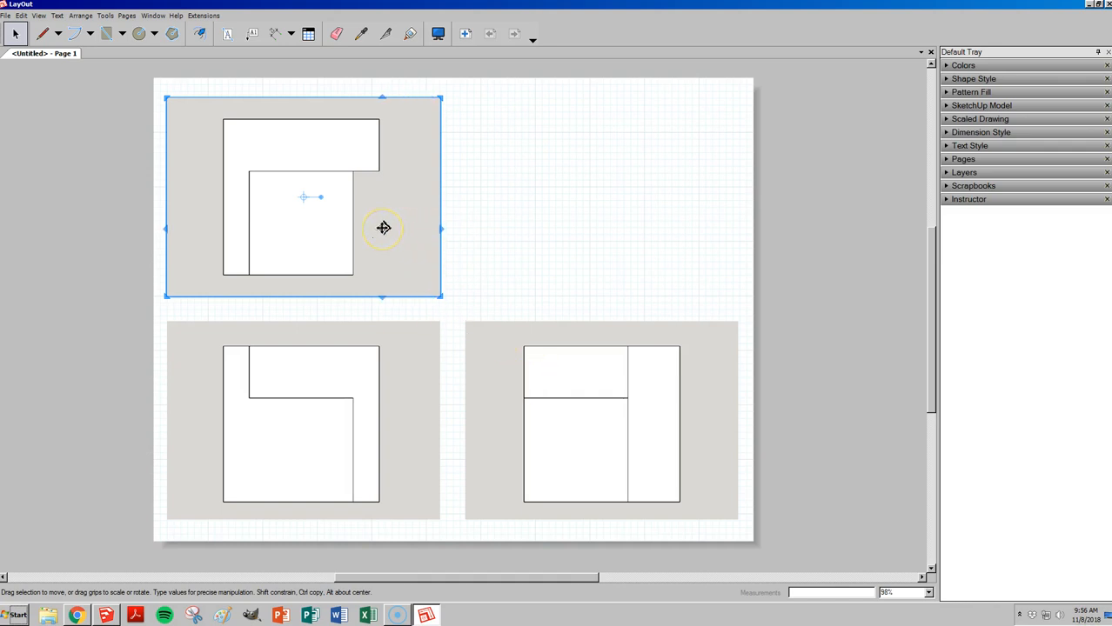
pyautogui.keyDown('ctrl'); pyautogui.moveTo(384, 229); pyautogui.dragTo(681, 228); pyautogui.keyUp('ctrl')
pyautogui.scroll(5, 492, 328)
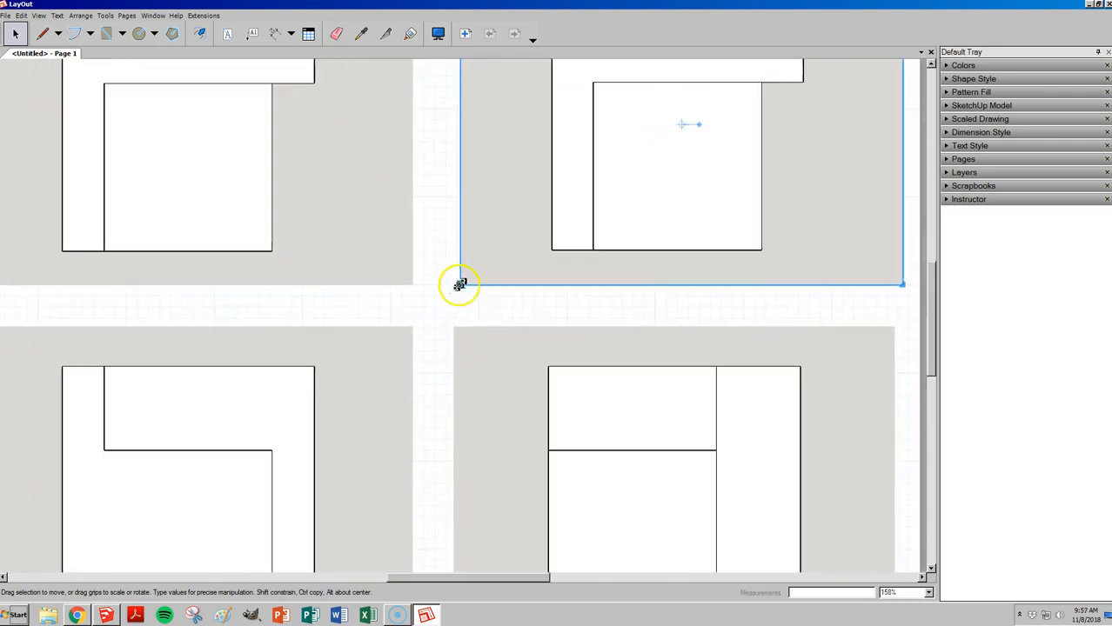
pyautogui.scroll(3, 461, 322)
pyautogui.moveTo(498, 228); pyautogui.dragTo(481, 306)
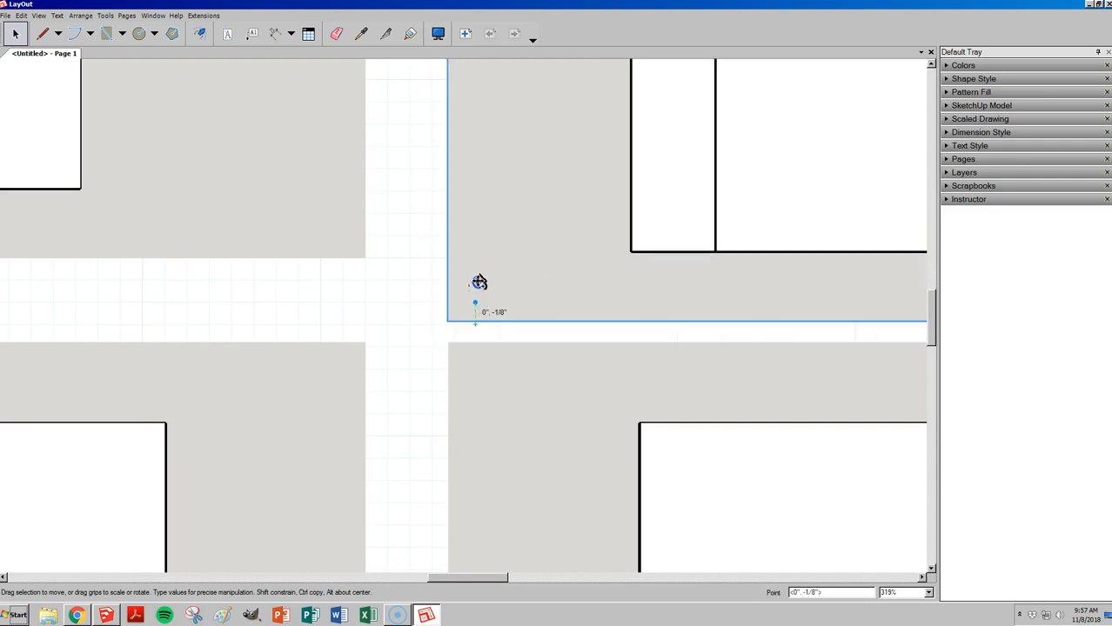
pyautogui.moveTo(478, 265); pyautogui.dragTo(478, 238)
pyautogui.hotkey('ctrl', 'z')
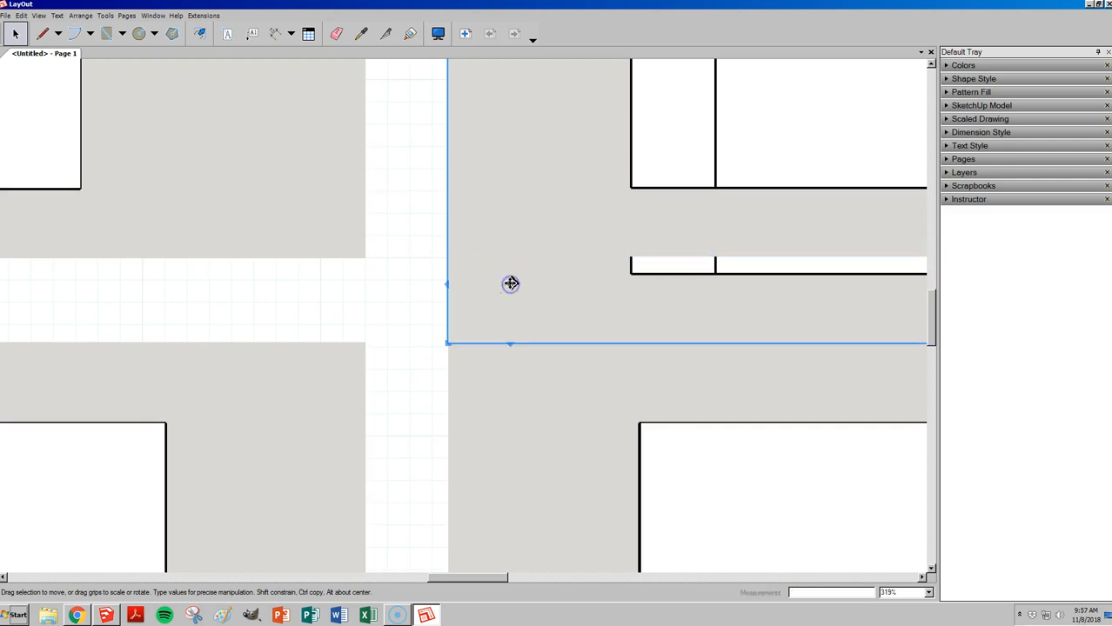
pyautogui.press('Escape')
pyautogui.scroll(-5, 489, 286)
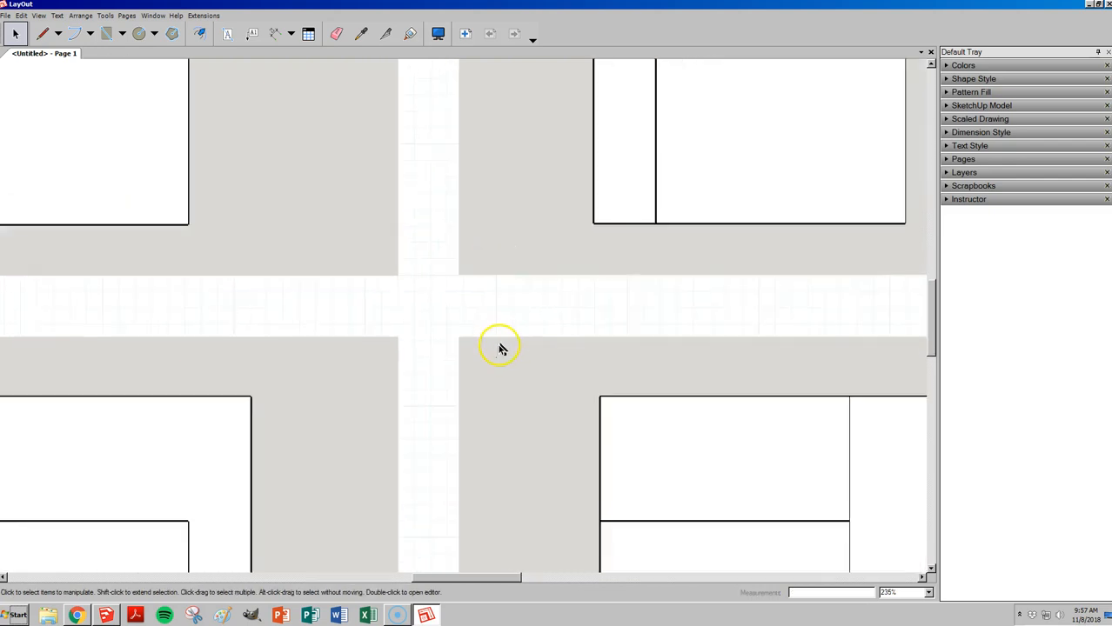
pyautogui.scroll(-6, 497, 374)
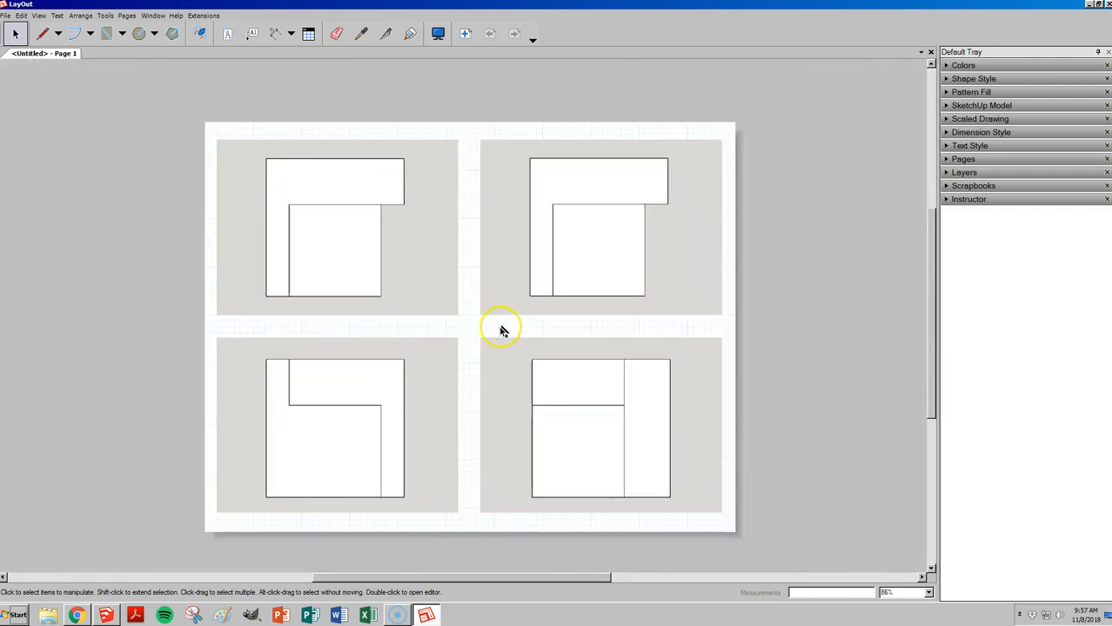
pyautogui.scroll(2, 522, 535)
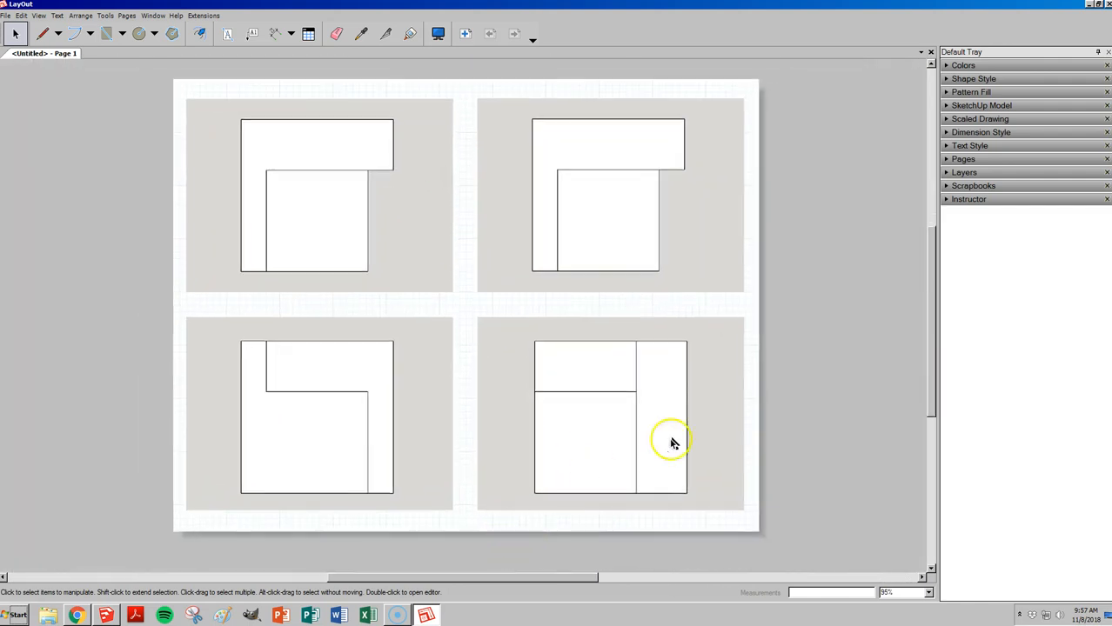
pyautogui.scroll(1, 192, 417)
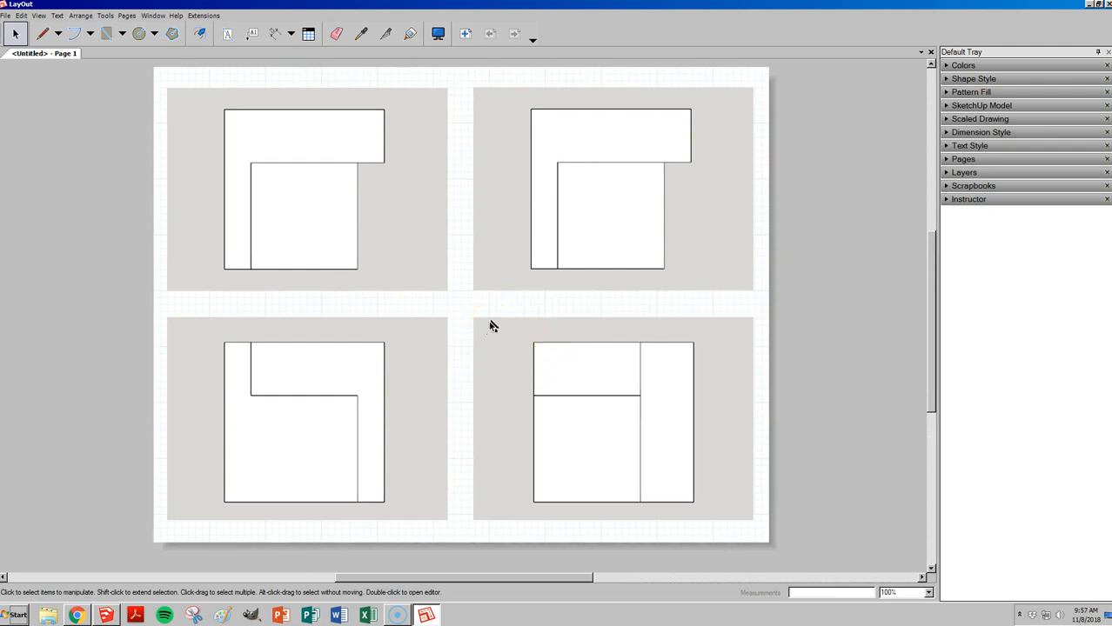
# Step: Set the upper-right copy to the standard Iso view and shrink the model until it fits entirely within its frame
pyautogui.click(721, 220)
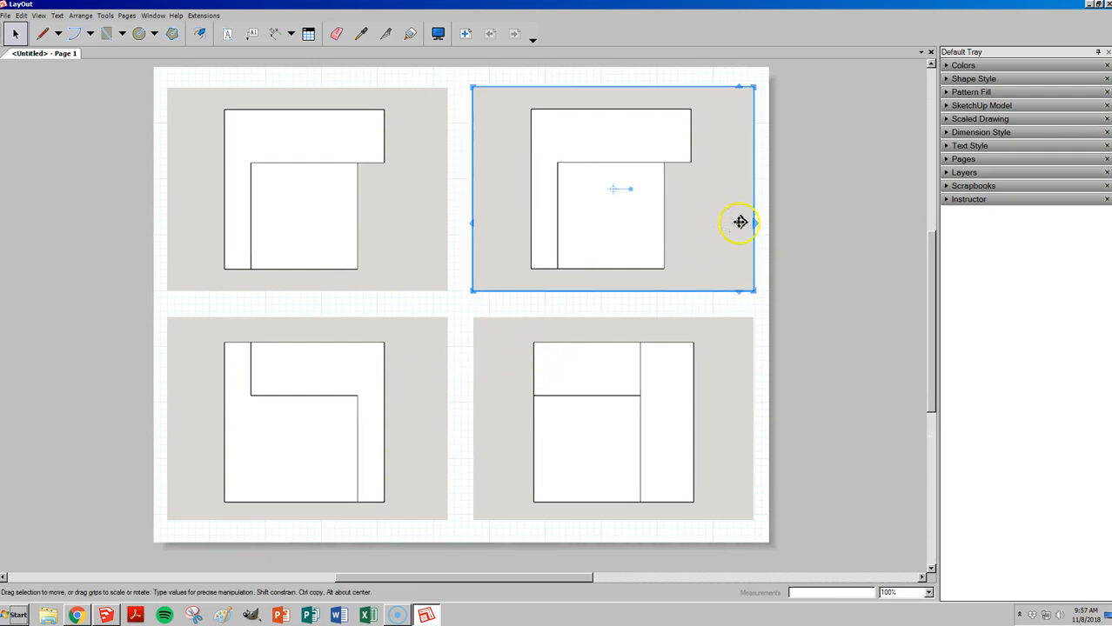
pyautogui.rightClick(566, 231)
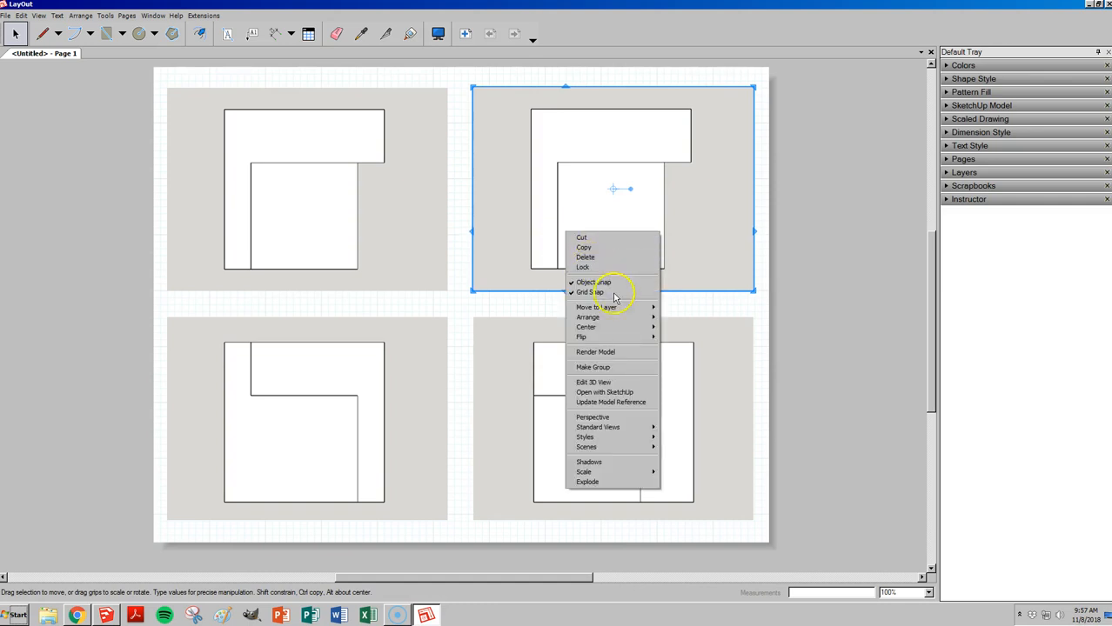
pyautogui.moveTo(626, 428)
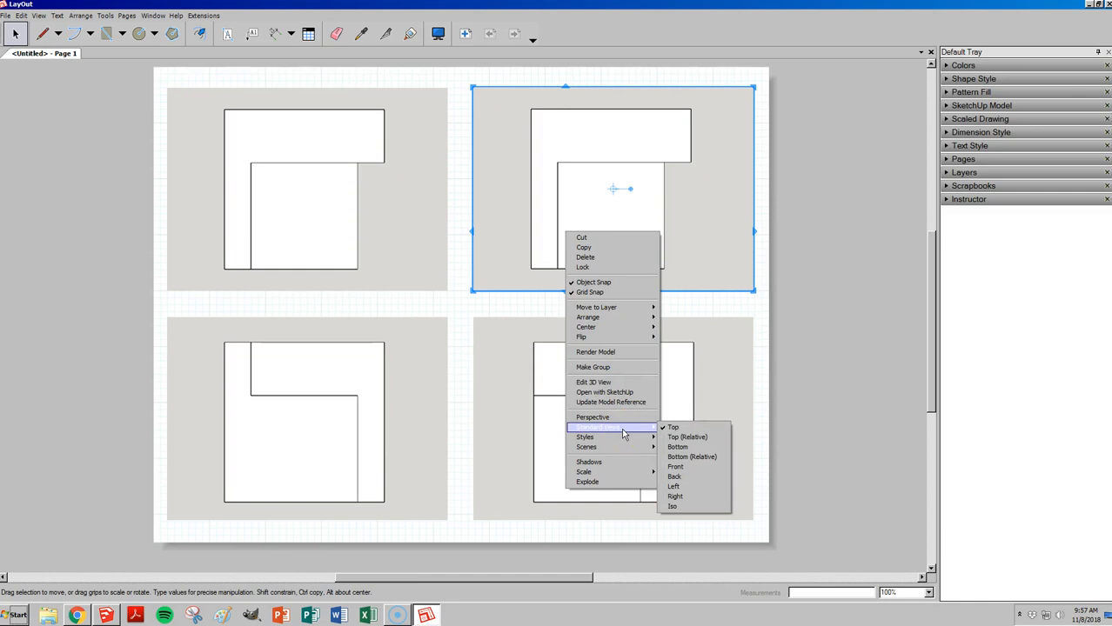
pyautogui.click(680, 510)
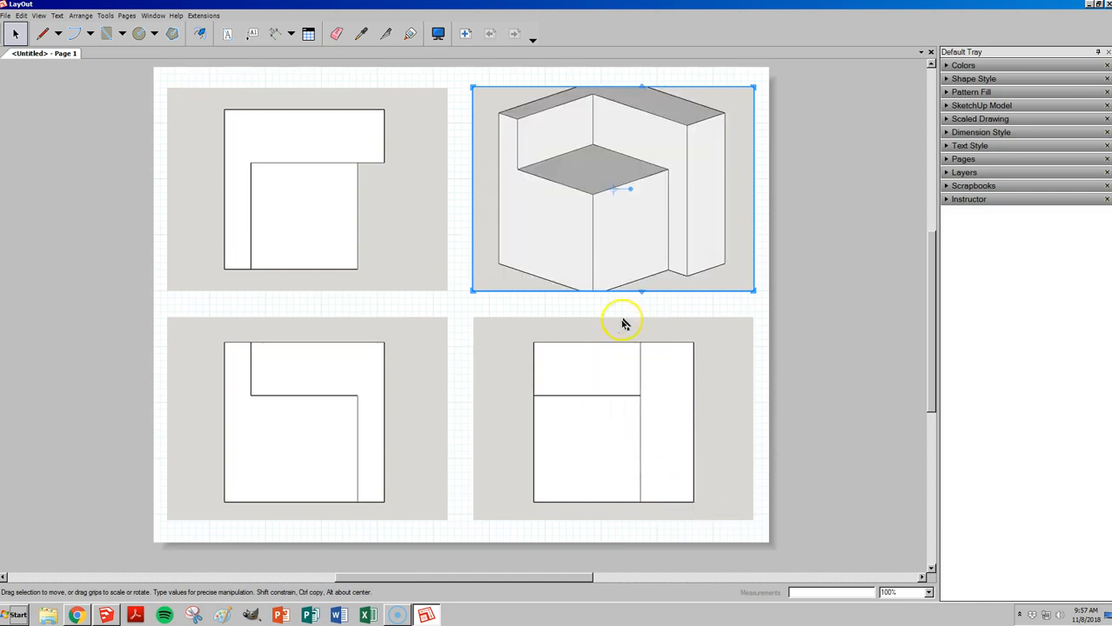
pyautogui.doubleClick(596, 200)
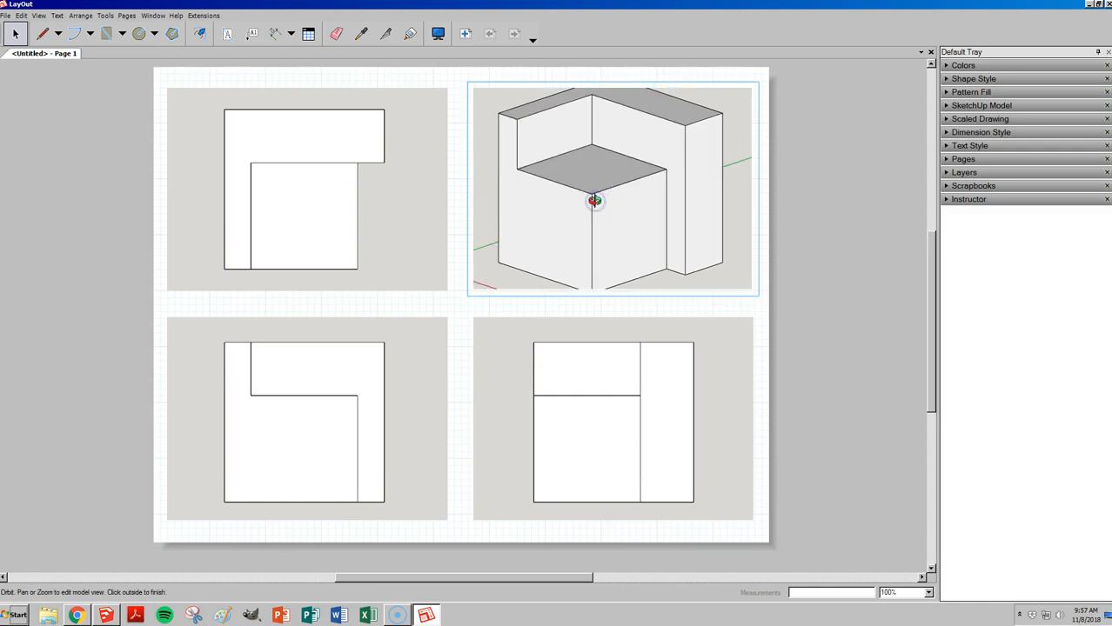
pyautogui.click(831, 195)
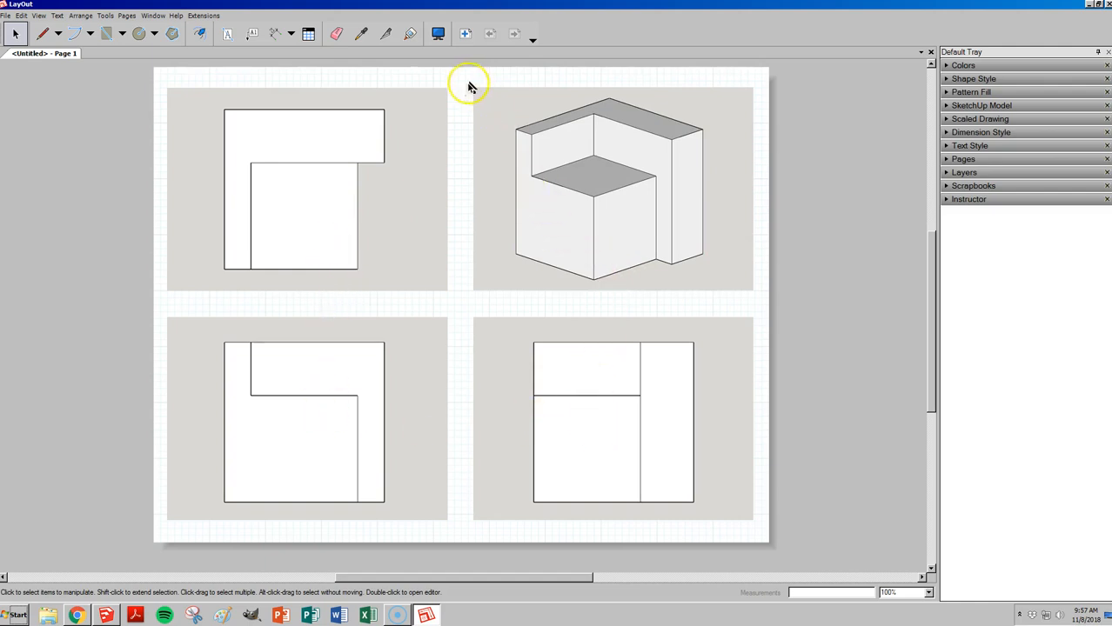
# Step: Hide the page grid, and activate linear dimensioning with the dimension style settings expanded
pyautogui.click(39, 16)
pyautogui.click(56, 70)
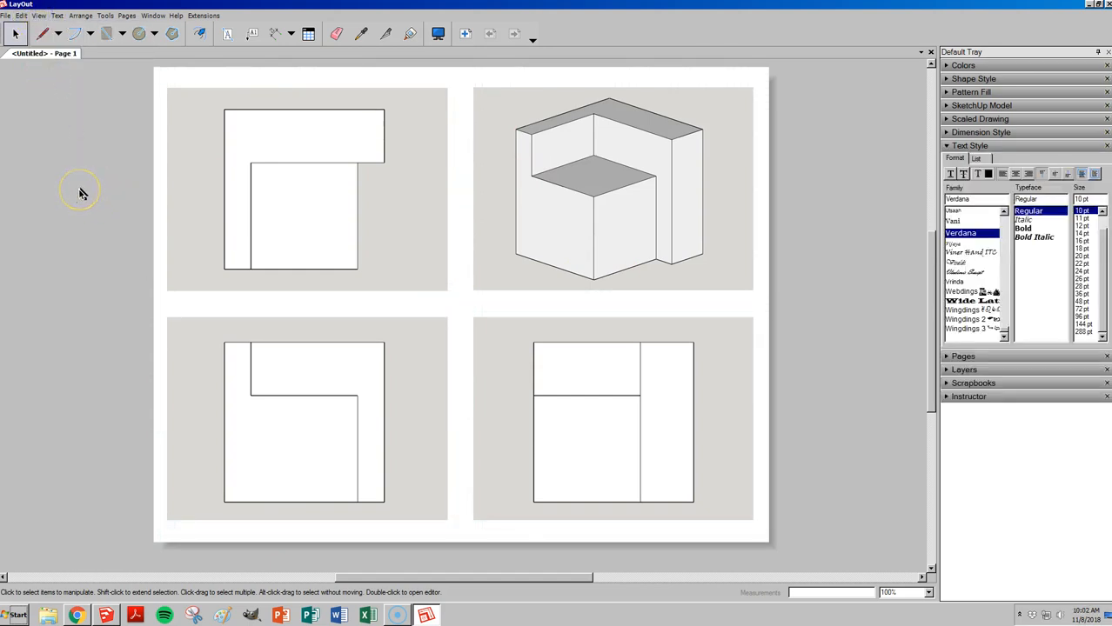
pyautogui.click(87, 181)
pyautogui.click(275, 41)
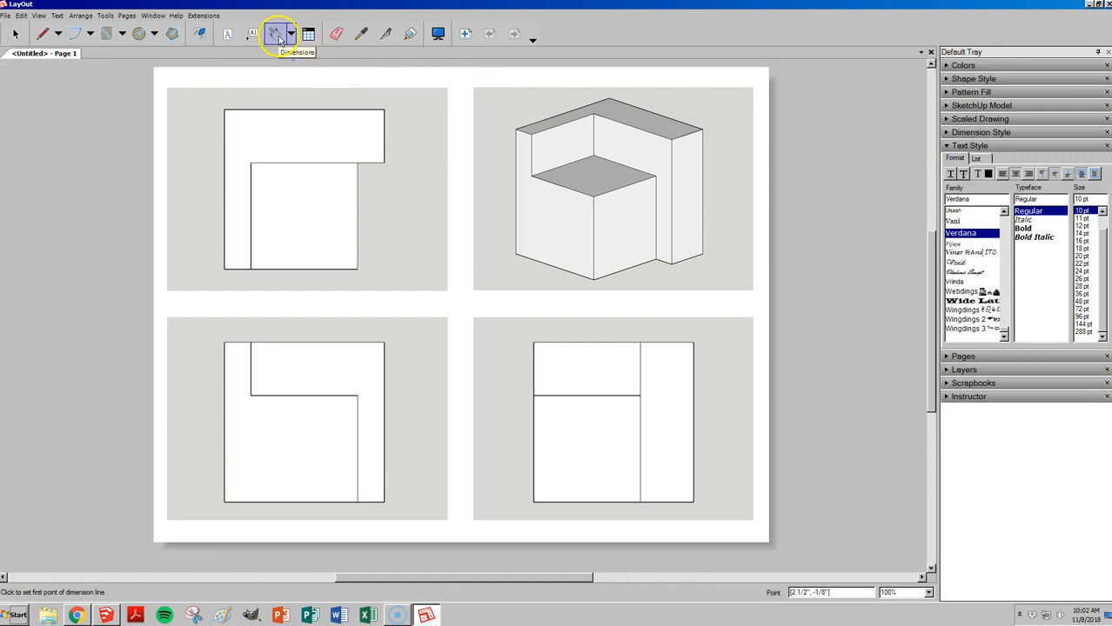
pyautogui.click(948, 133)
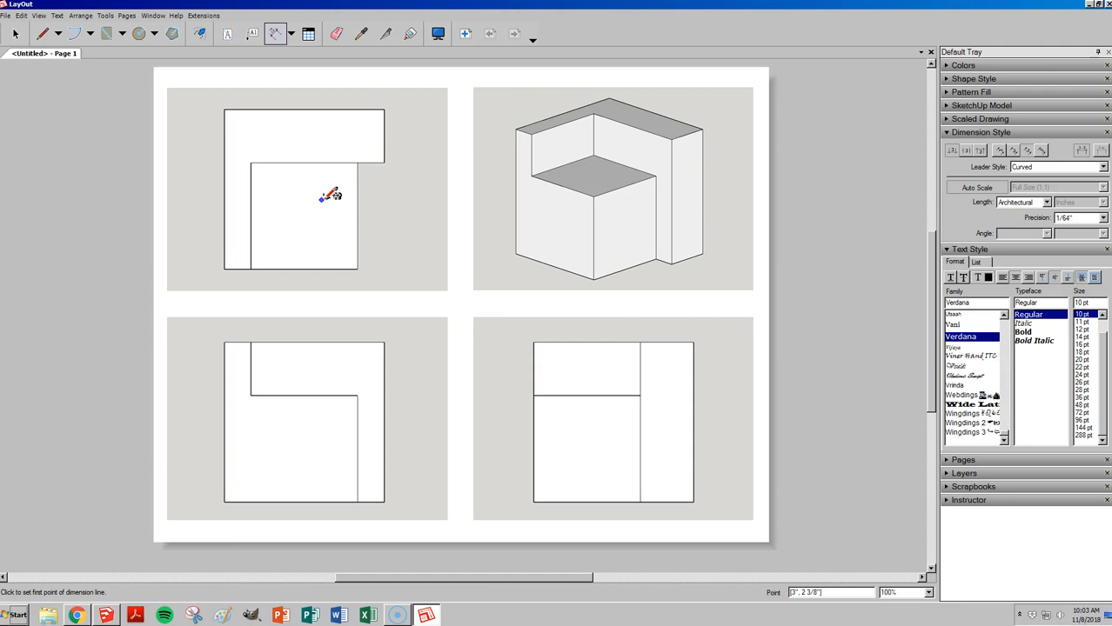
pyautogui.click(279, 234)
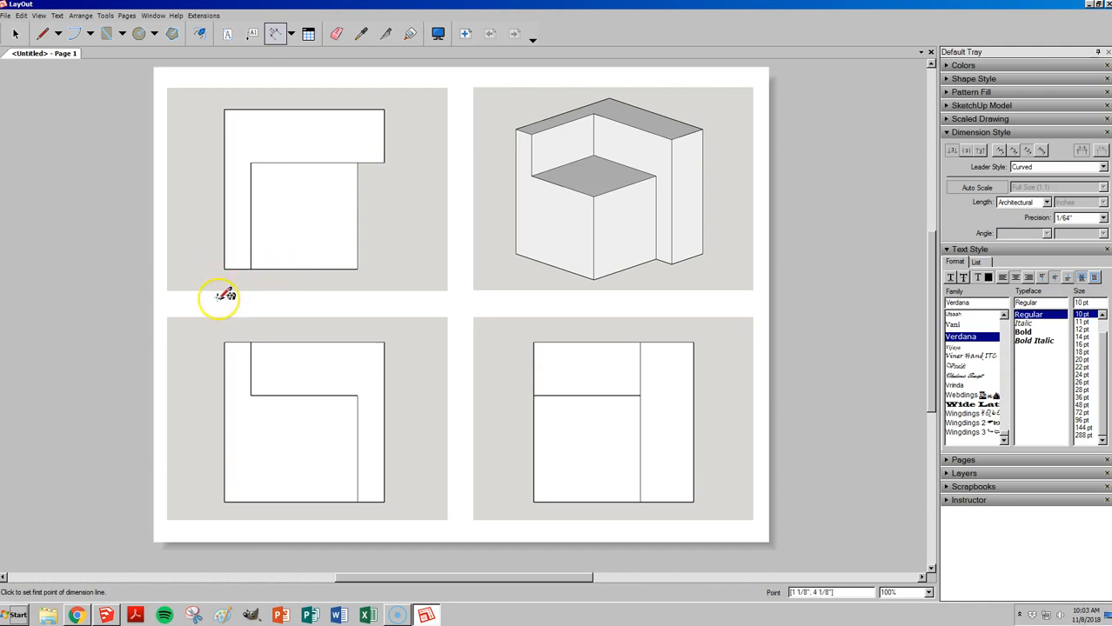
pyautogui.click(384, 343)
pyautogui.click(385, 500)
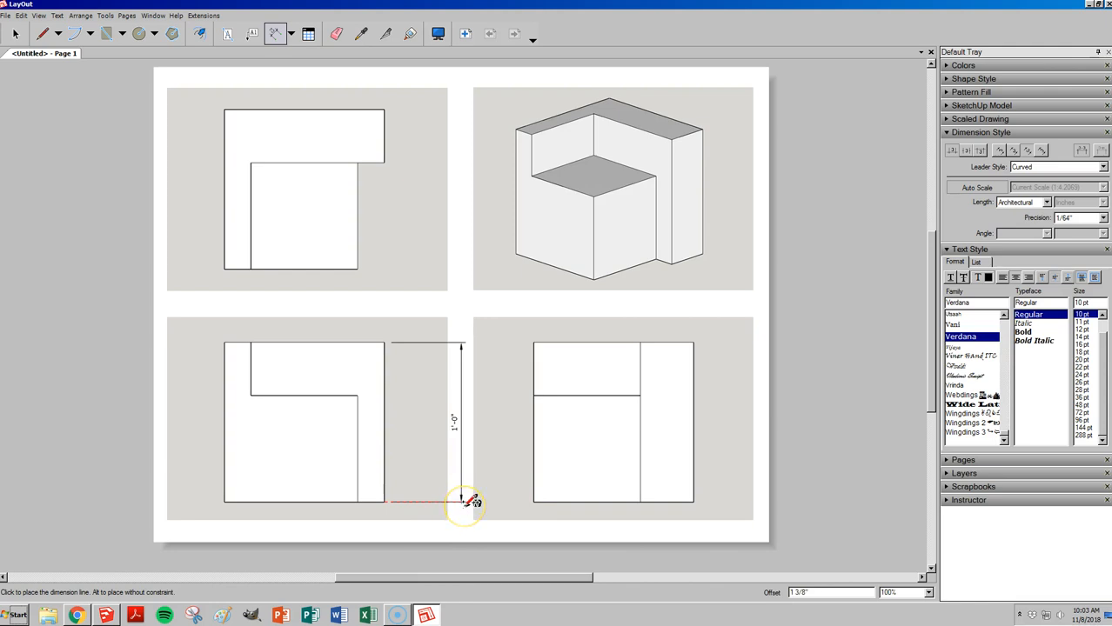
pyautogui.press('Escape')
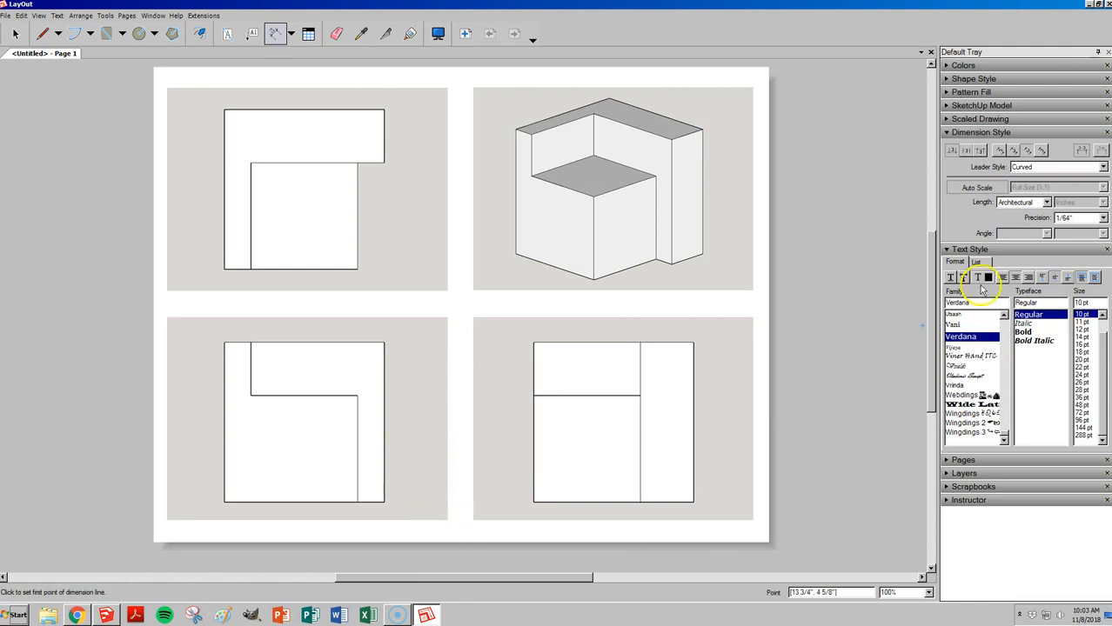
# Step: Set the dimension length format to Decimal inches with a precision of 0.1"
pyautogui.click(1047, 202)
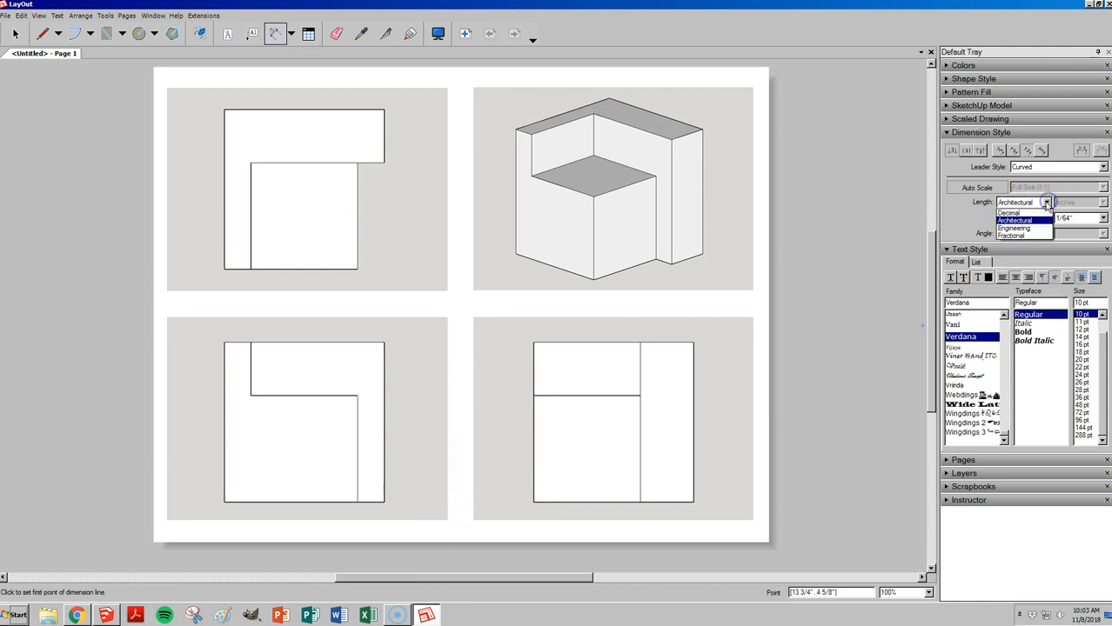
pyautogui.click(1022, 214)
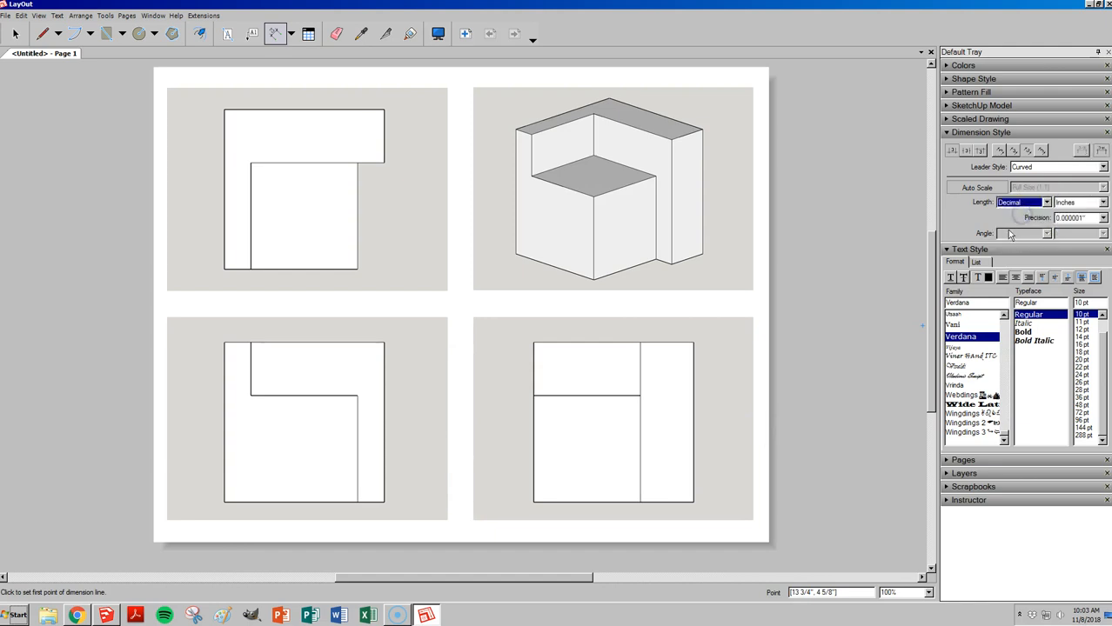
pyautogui.click(385, 343)
pyautogui.press('Escape')
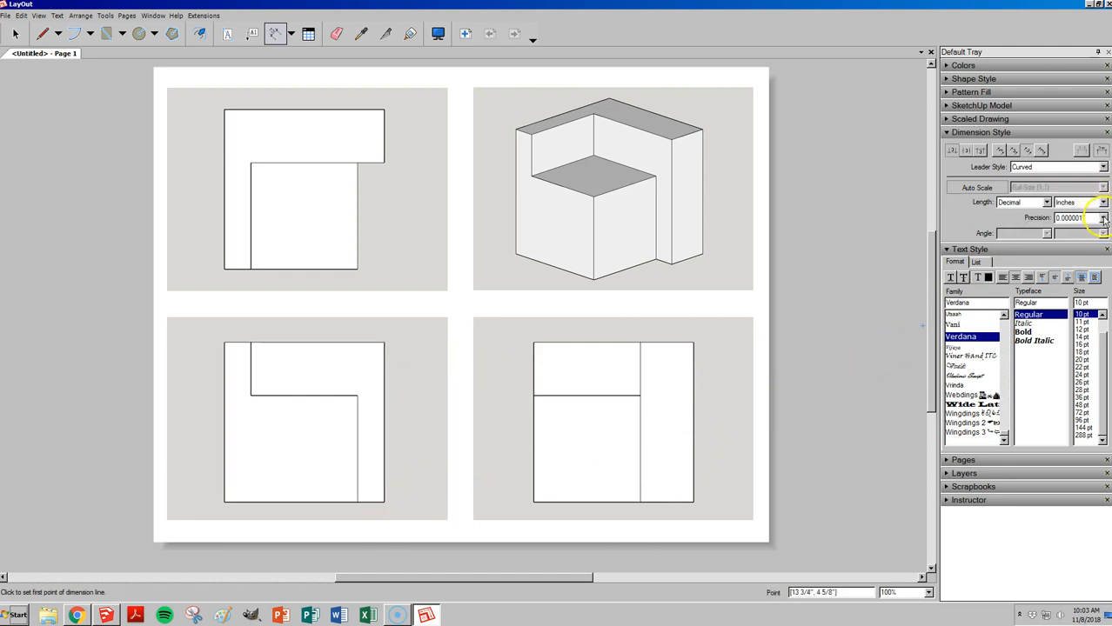
pyautogui.click(1103, 218)
pyautogui.click(1075, 235)
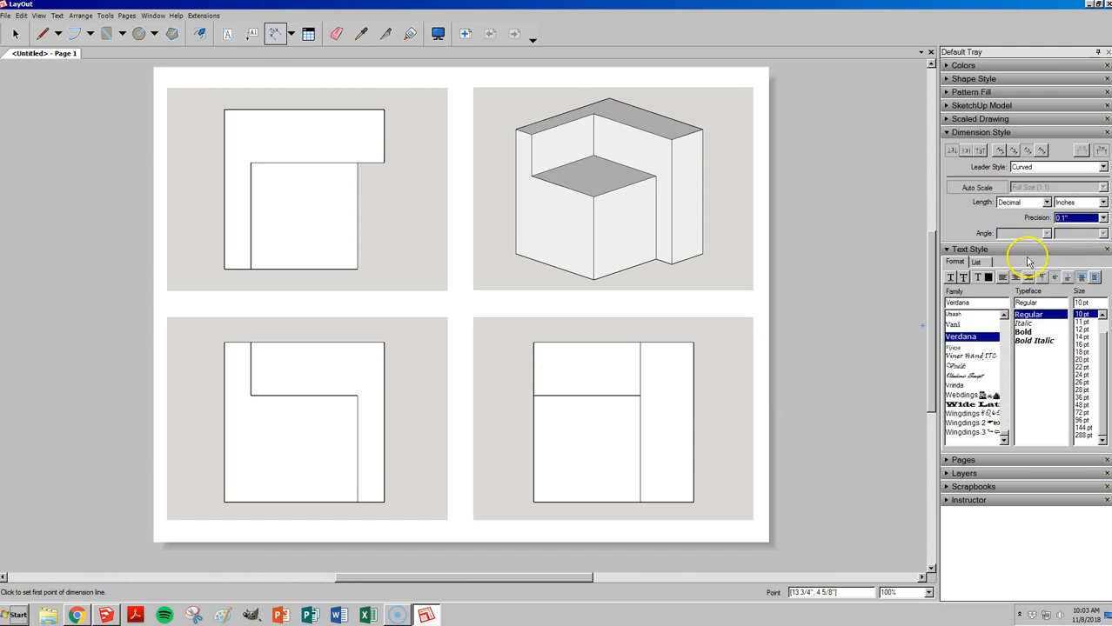
# Step: Dimension the overall height of the Front view along its right edge, placing it in the gap beside the Right view
pyautogui.click(384, 343)
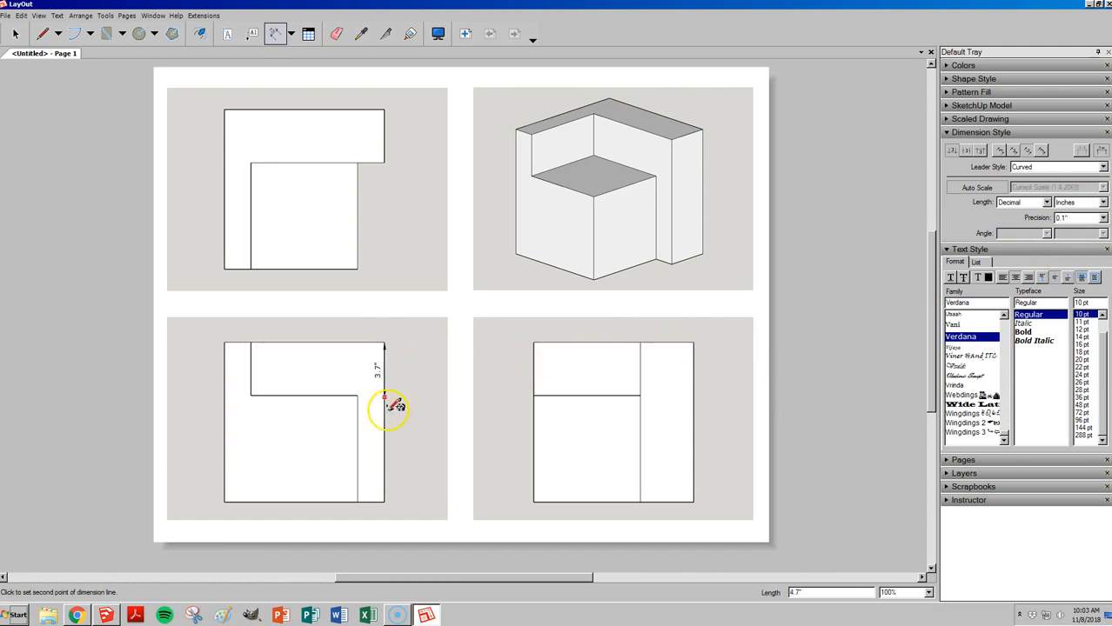
pyautogui.click(384, 501)
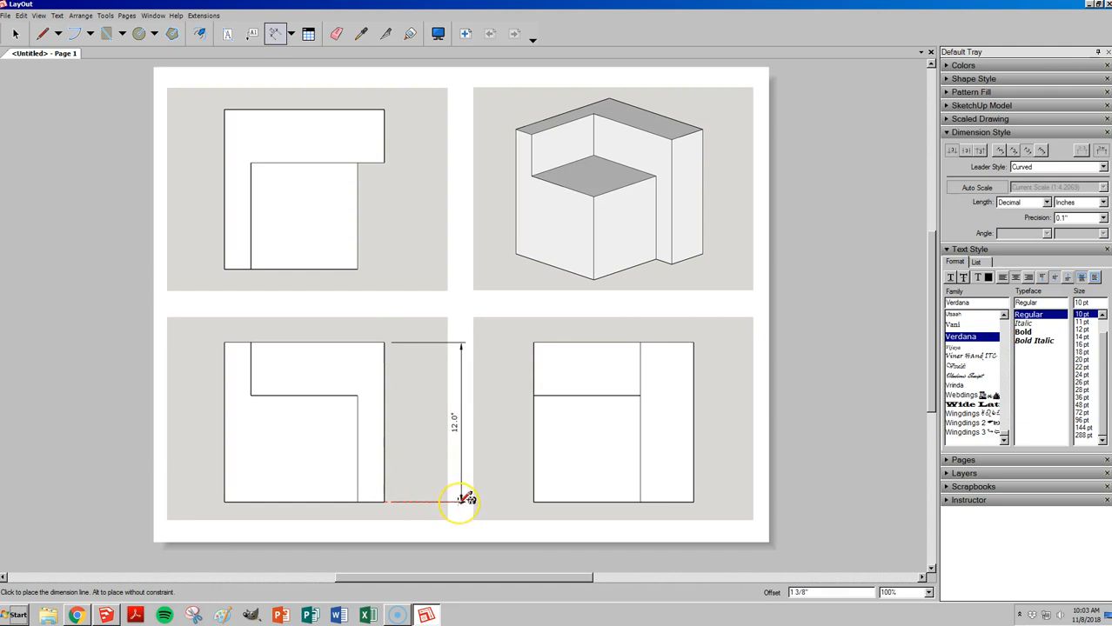
pyautogui.click(466, 498)
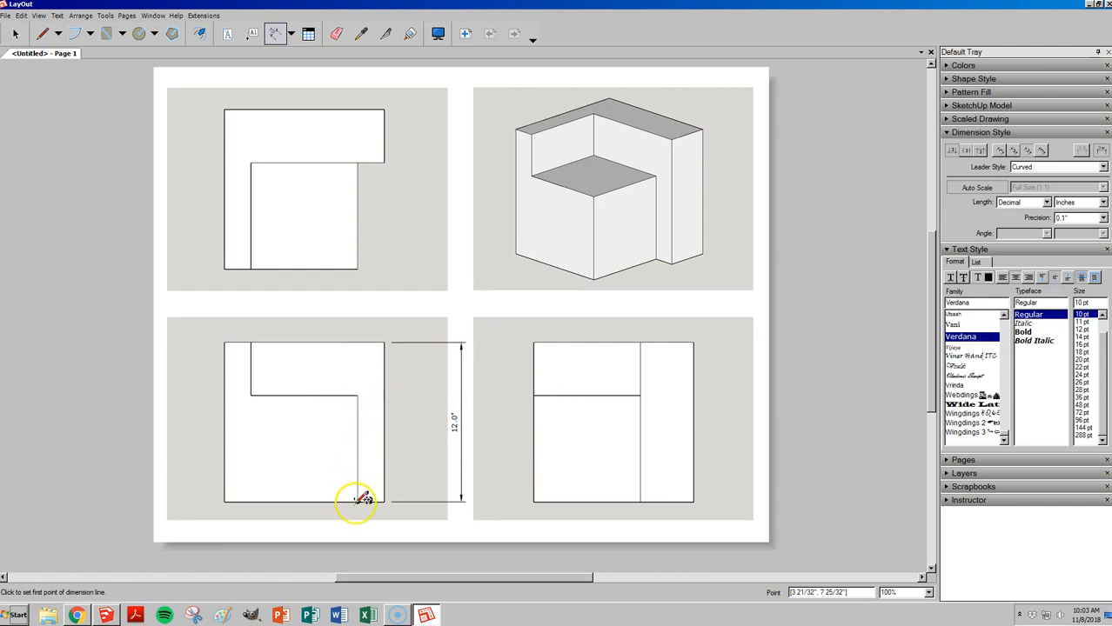
pyautogui.click(357, 396)
pyautogui.click(357, 502)
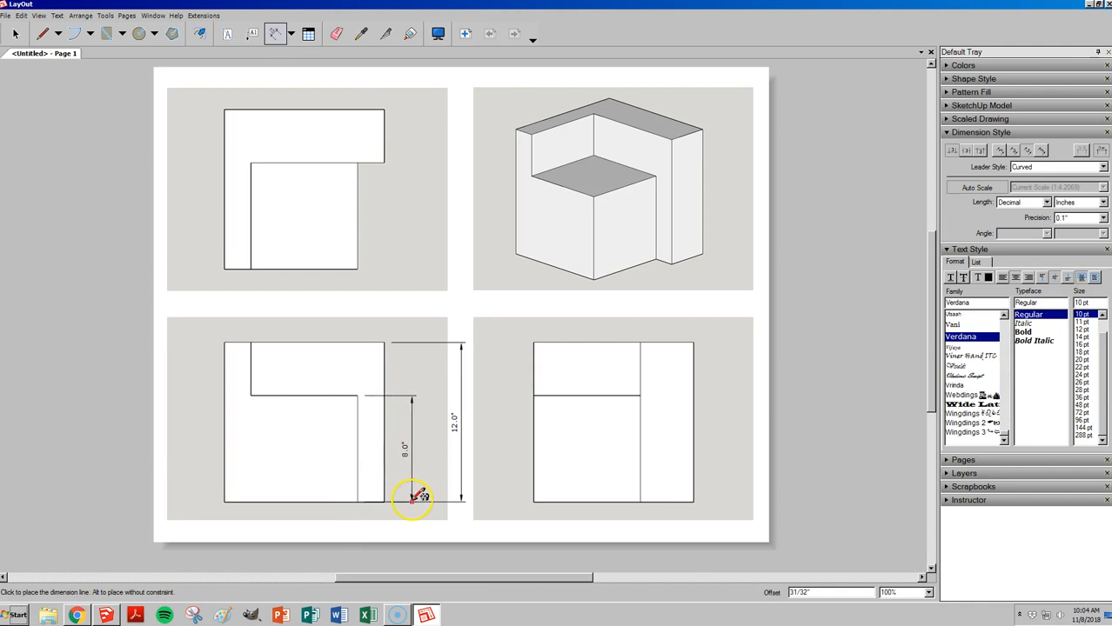
pyautogui.press('Escape')
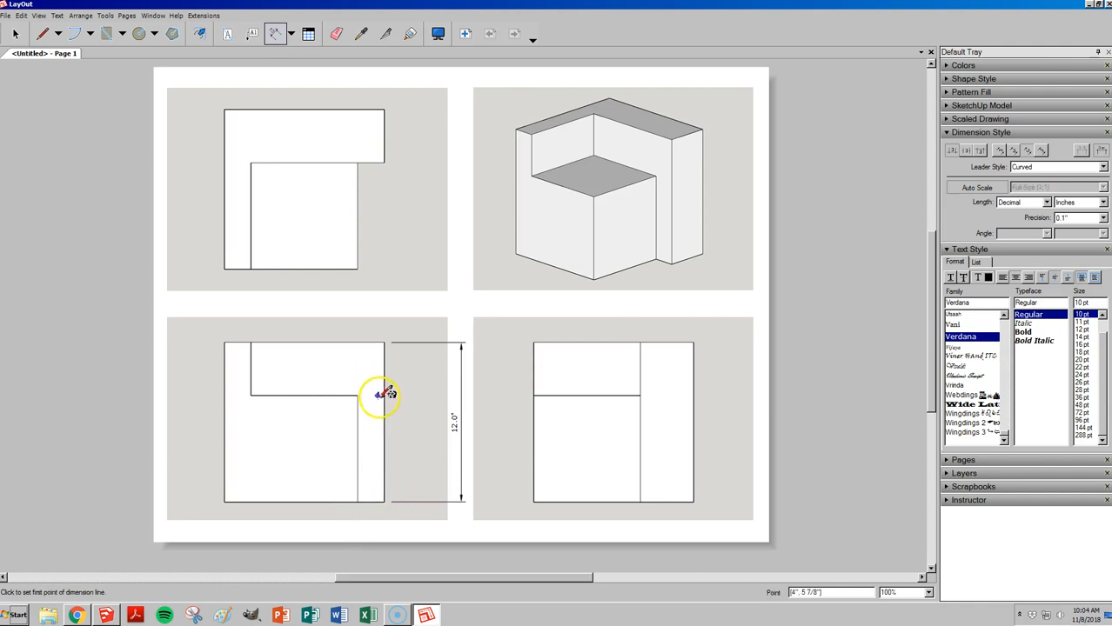
# Step: Dimension the height of the lower block on the left edge of the Right view, placing it just outside that edge
pyautogui.click(533, 395)
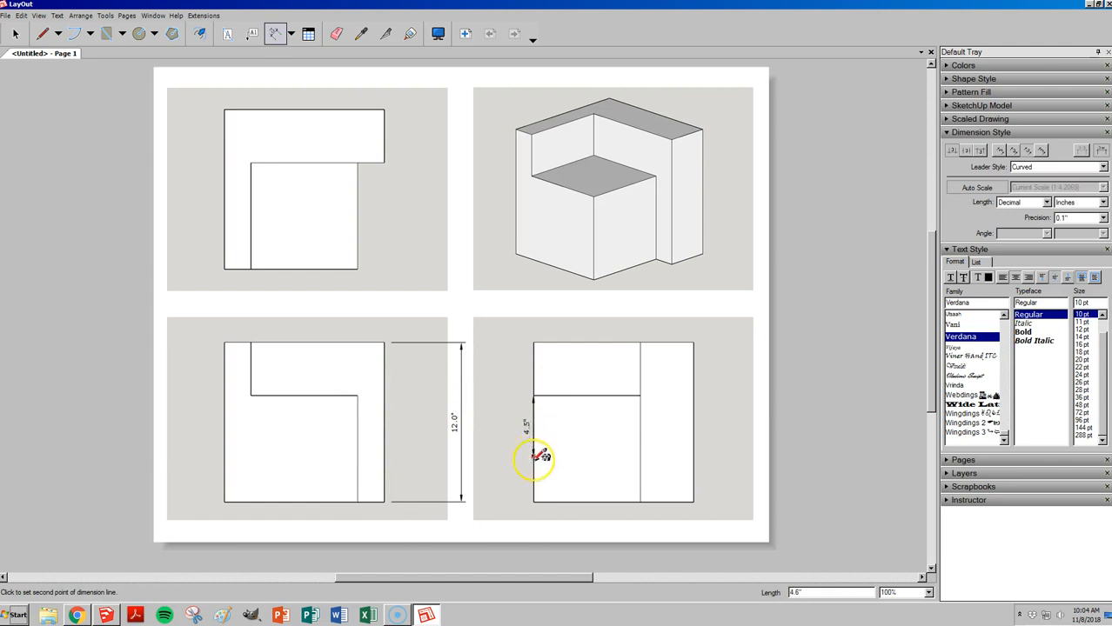
pyautogui.click(533, 501)
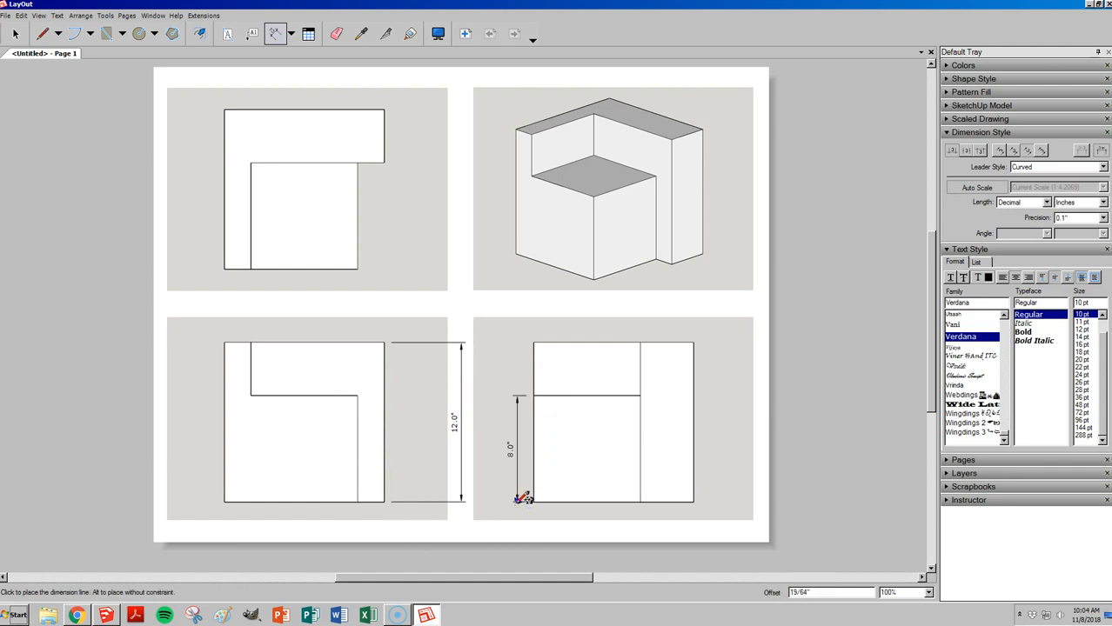
pyautogui.click(514, 497)
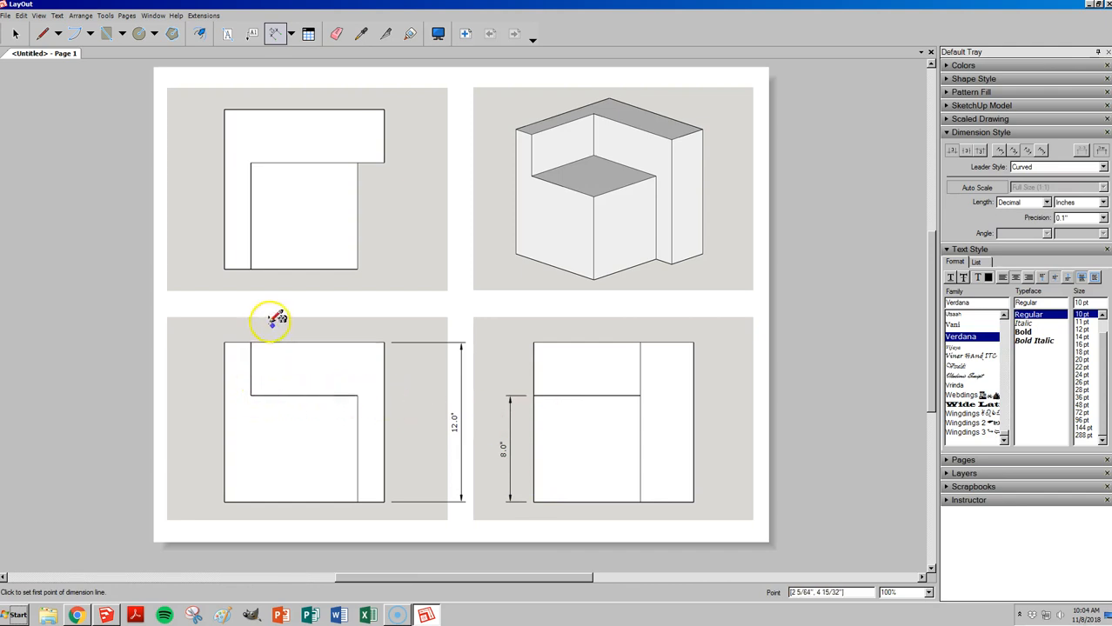
# Step: Dimension the width of the inner square block in the Top view, placing it in the gap below the view
pyautogui.click(250, 269)
pyautogui.click(357, 269)
pyautogui.click(359, 301)
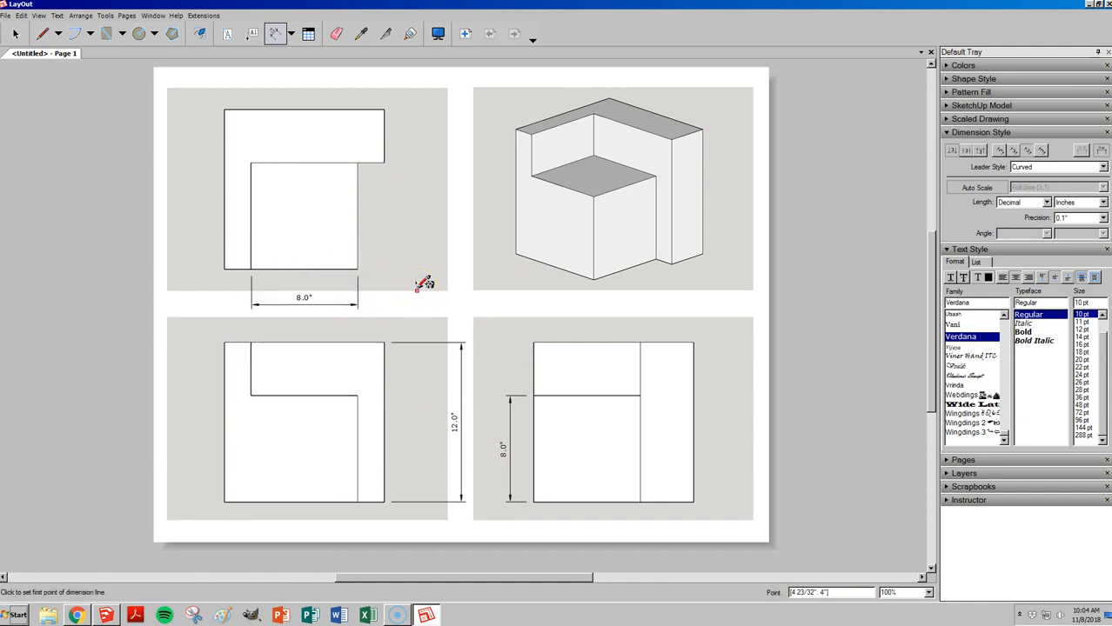
# Step: Dimension the width of the narrow strip beside the square block in the Top view, aligning it with the existing dimension below the view
pyautogui.click(225, 269)
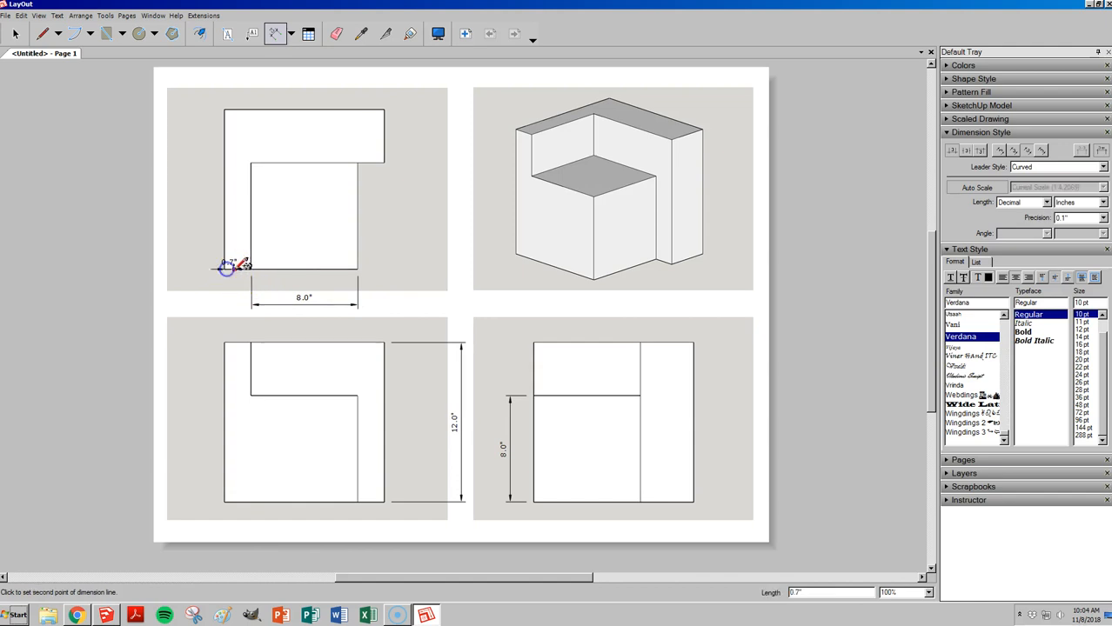
pyautogui.click(251, 269)
pyautogui.click(253, 300)
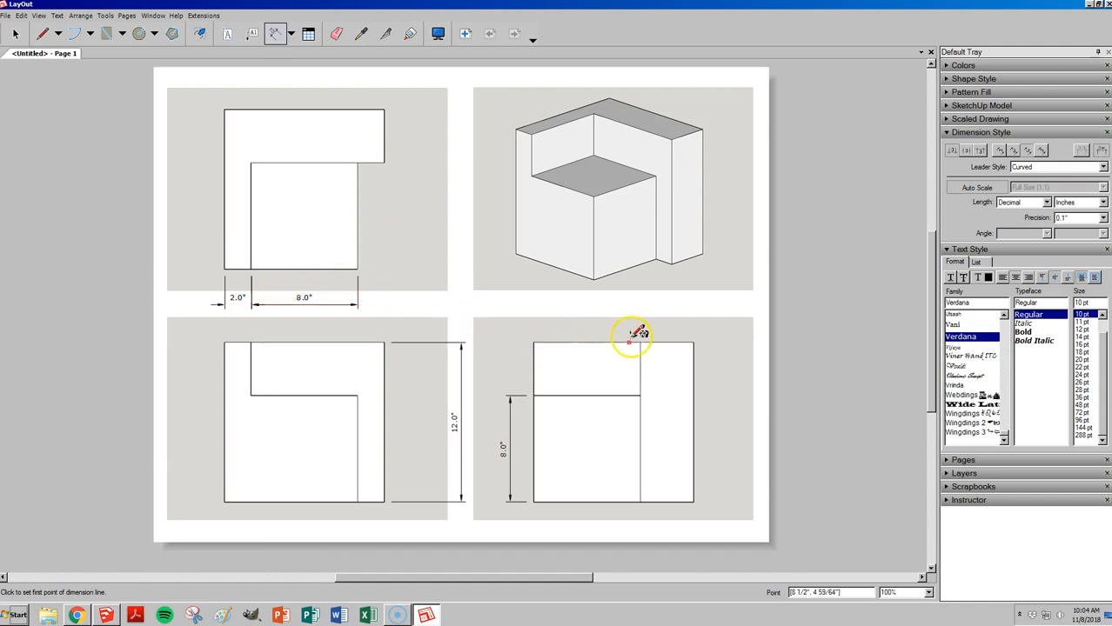
# Step: Dimension the depth of the back block on the right edge of the Top view, placing it just outside that edge
pyautogui.click(384, 108)
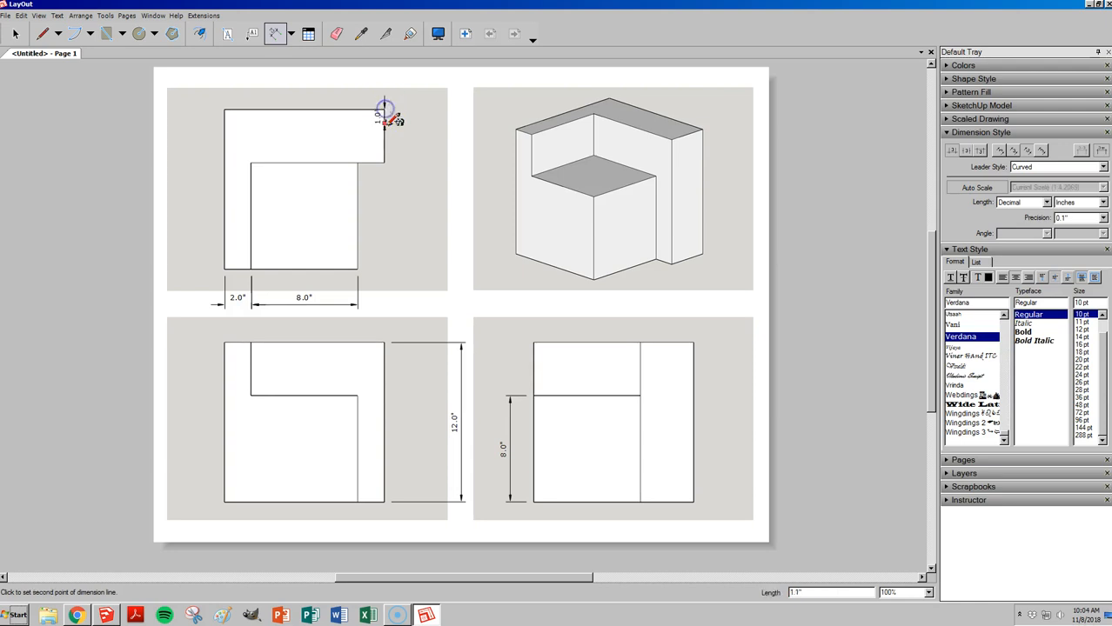
pyautogui.click(384, 163)
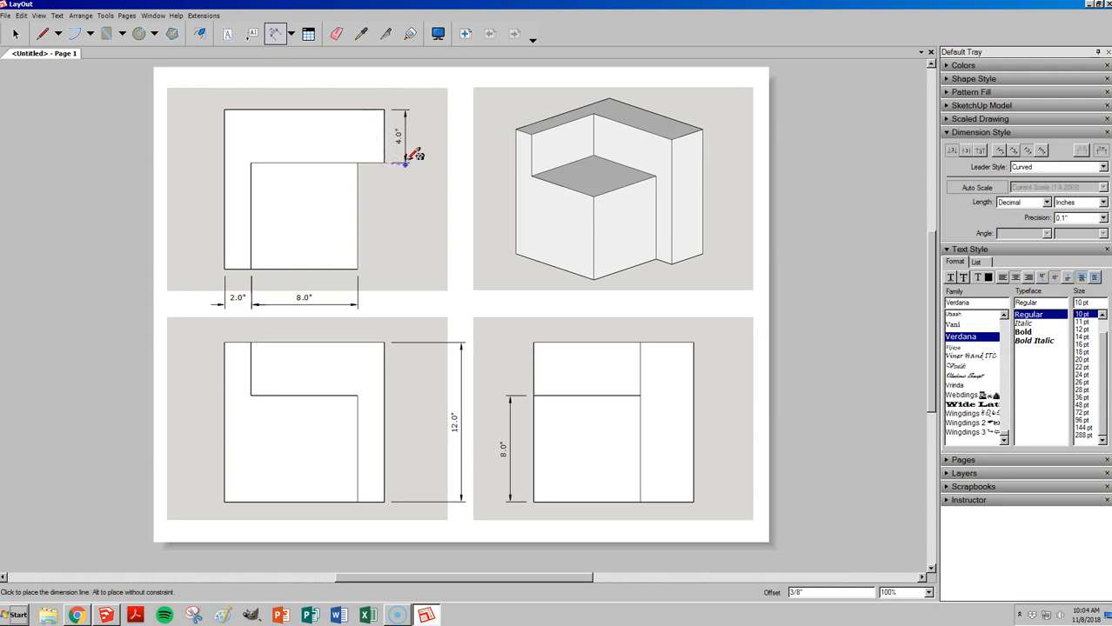
pyautogui.click(404, 162)
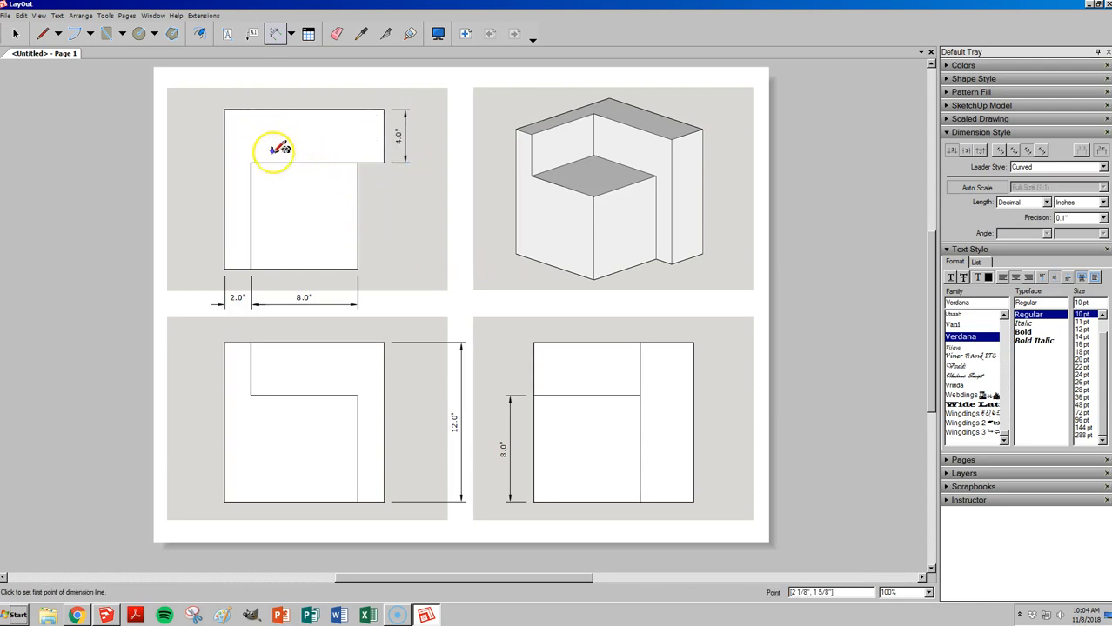
# Step: Dimension the overall width of the Front view along its top edge, placing it just above the view
pyautogui.click(229, 342)
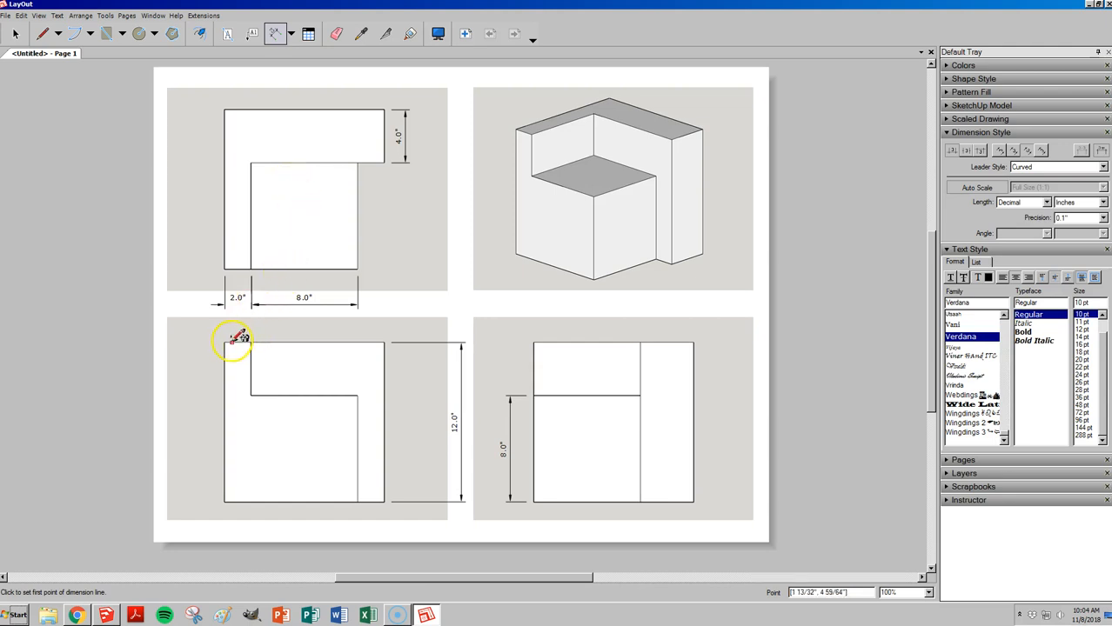
pyautogui.click(383, 342)
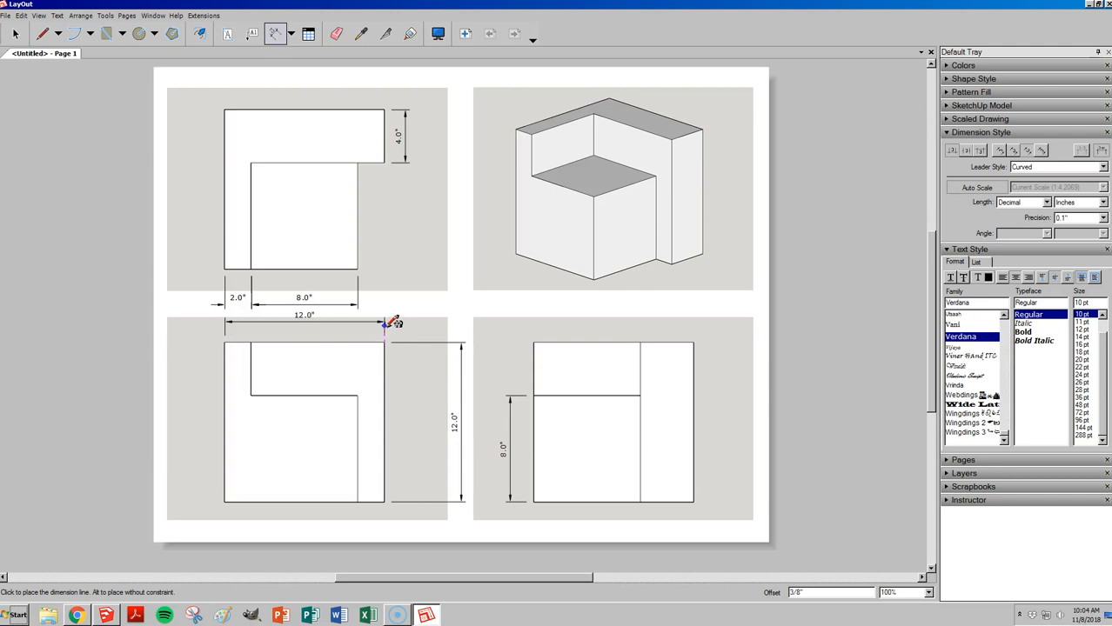
pyautogui.click(385, 324)
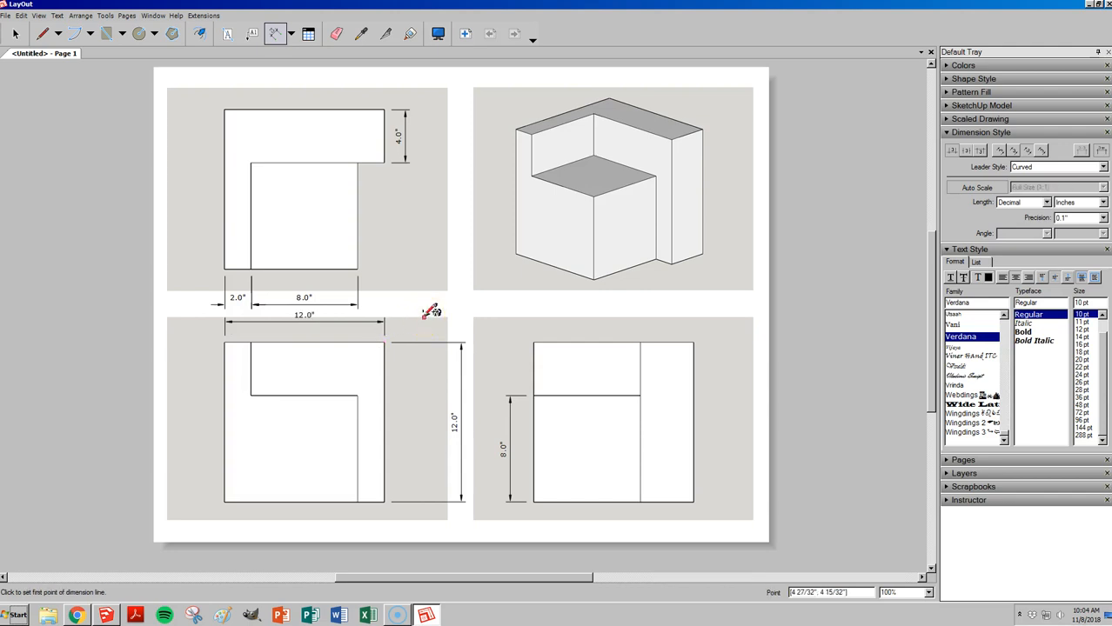
pyautogui.click(367, 317)
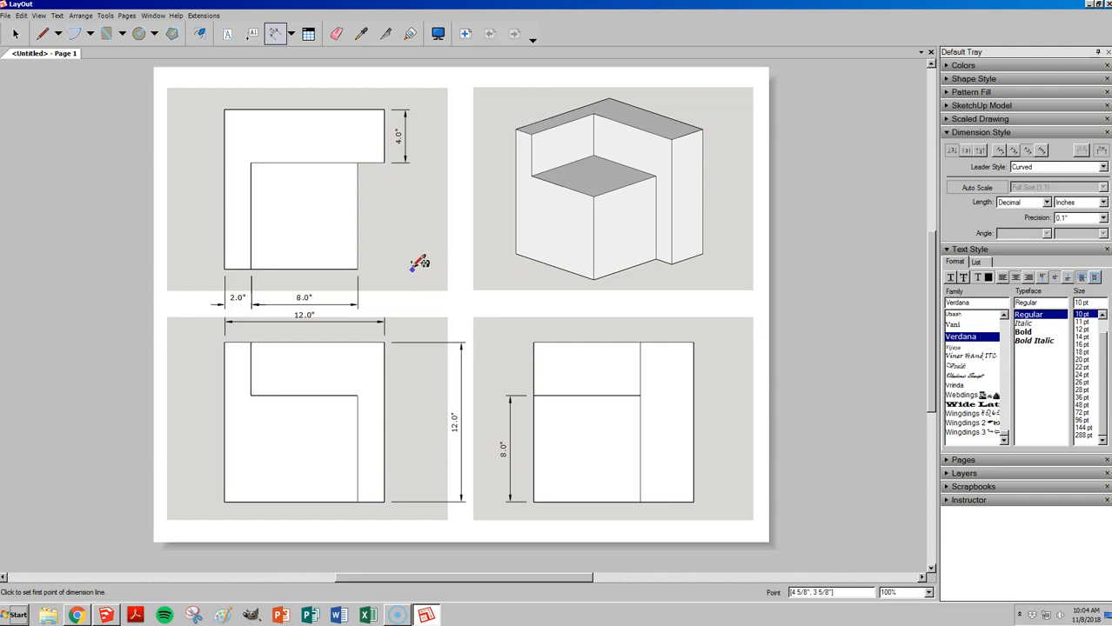
pyautogui.click(640, 343)
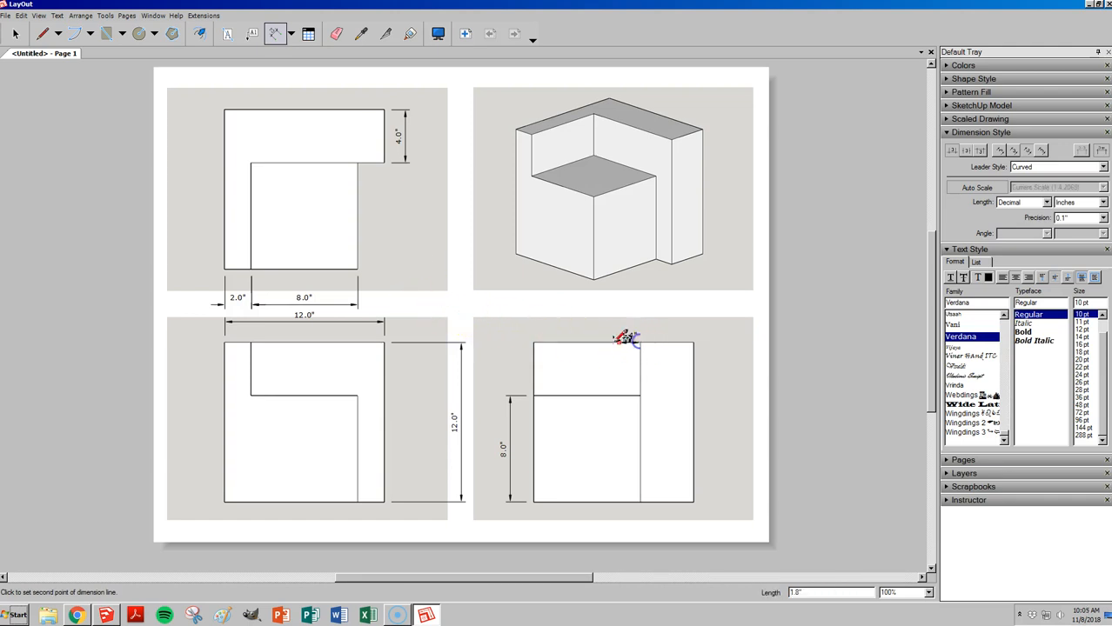
pyautogui.click(534, 343)
pyautogui.press('Escape')
# Step: Dimension the depth of the square block on its right edge in the Top view, aligning it with the back block's depth dimension
pyautogui.click(357, 268)
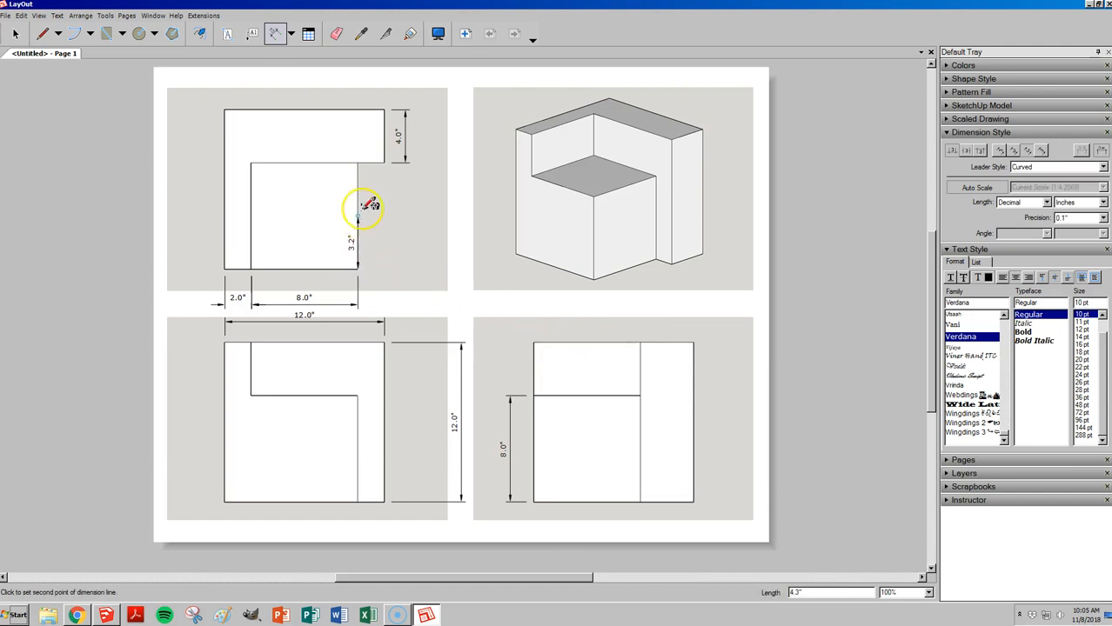
pyautogui.click(359, 163)
pyautogui.click(411, 163)
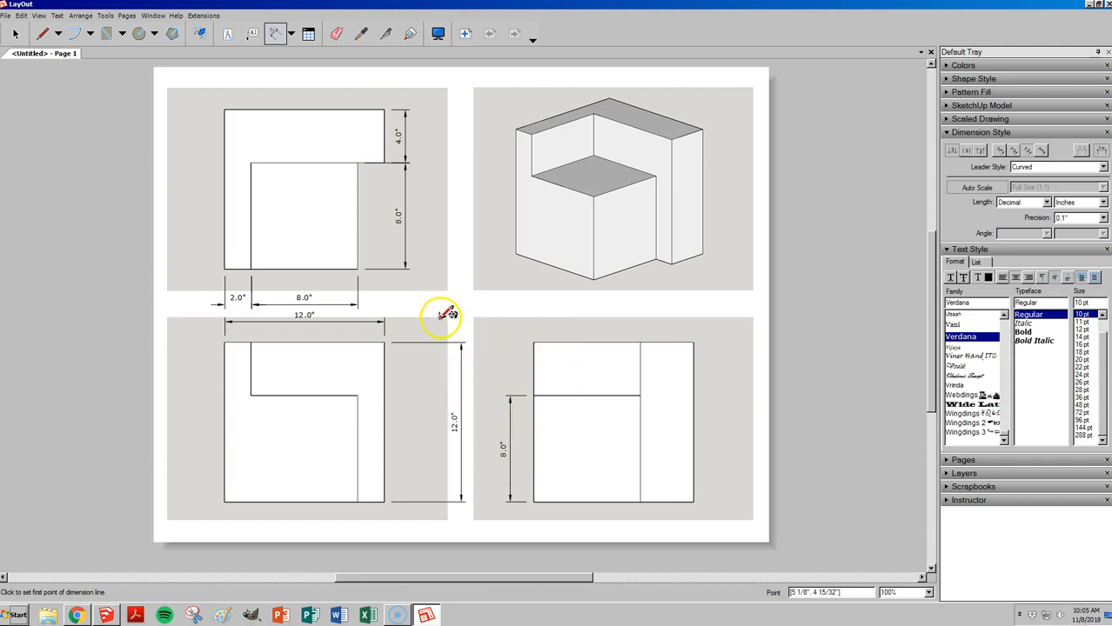
pyautogui.press('space')
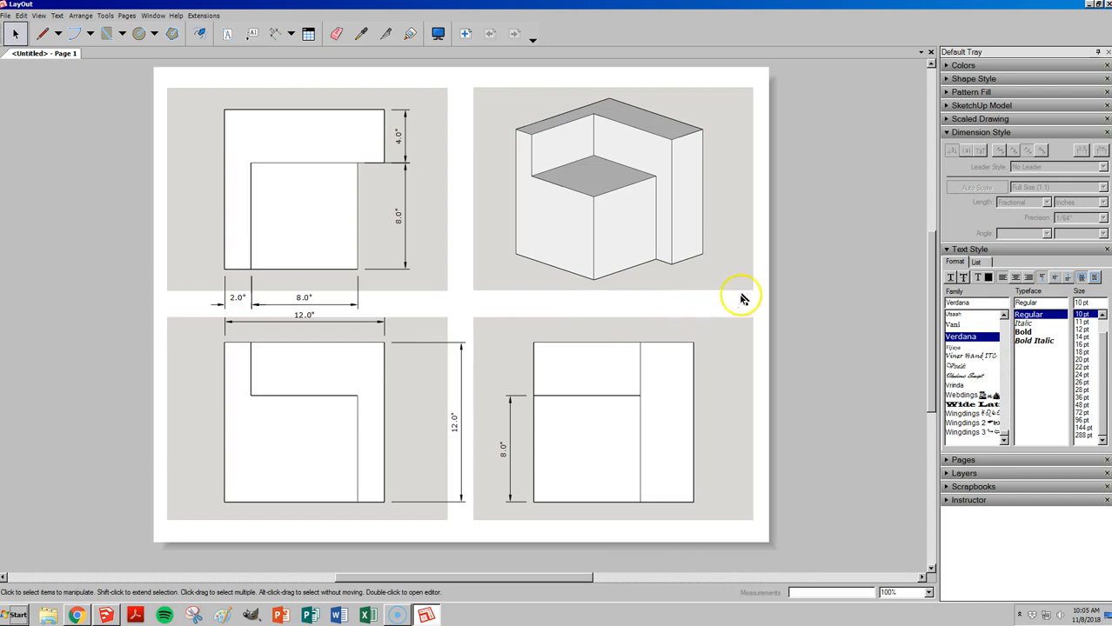
# Step: Add a text box between the isometric and Right views with the author's name, "Figure 1.2.1" and the date 11/7/18 on a second line
pyautogui.click(227, 34)
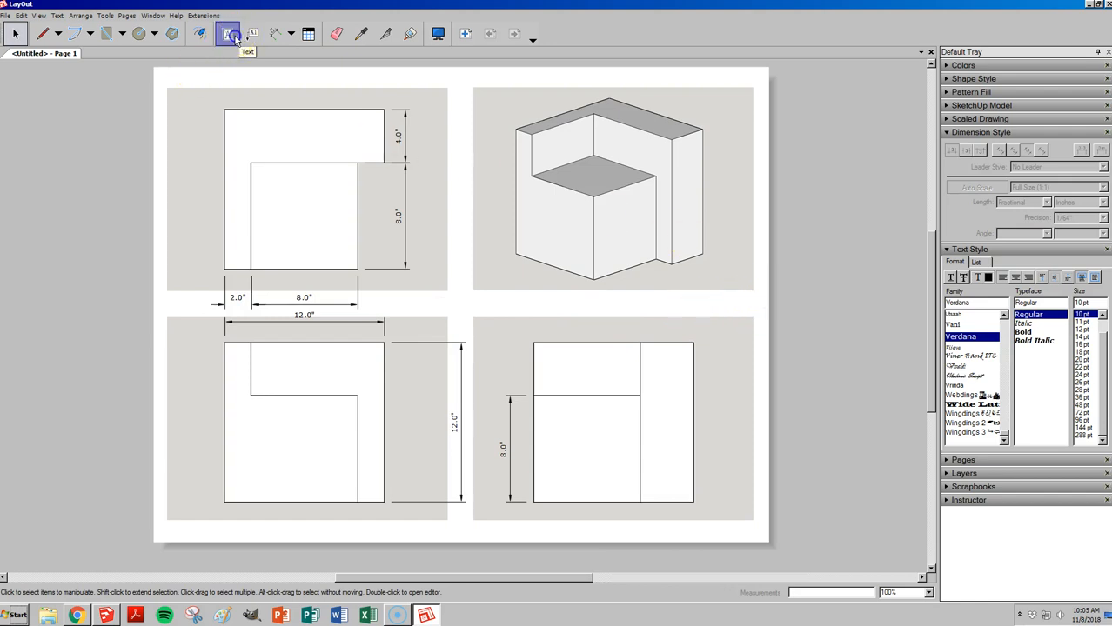
pyautogui.moveTo(485, 290); pyautogui.dragTo(669, 315)
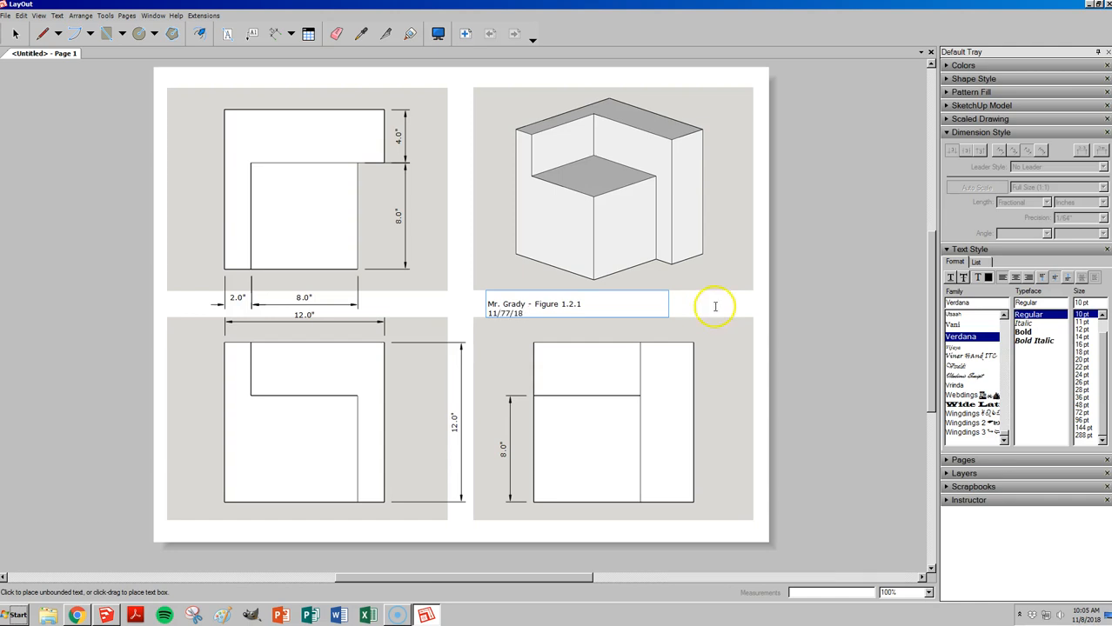
pyautogui.click(506, 312)
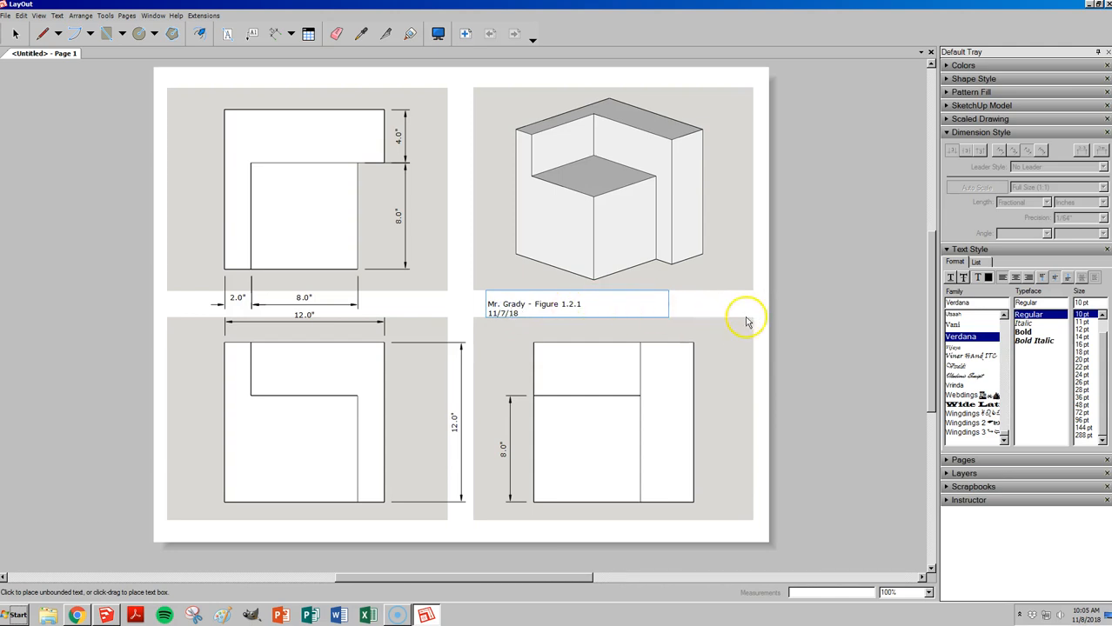
pyautogui.press('Escape')
pyautogui.press('space')
# Step: Format the title text in Trebuchet MS, Bold Italic, 18 pt
pyautogui.click(506, 303)
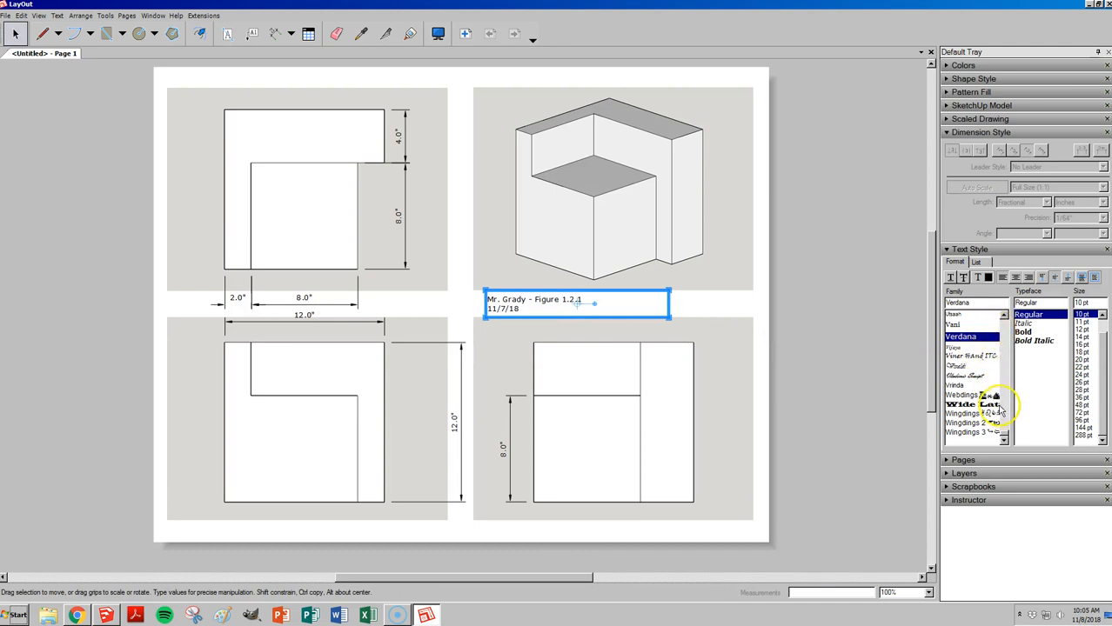
pyautogui.scroll(4, 1000, 383)
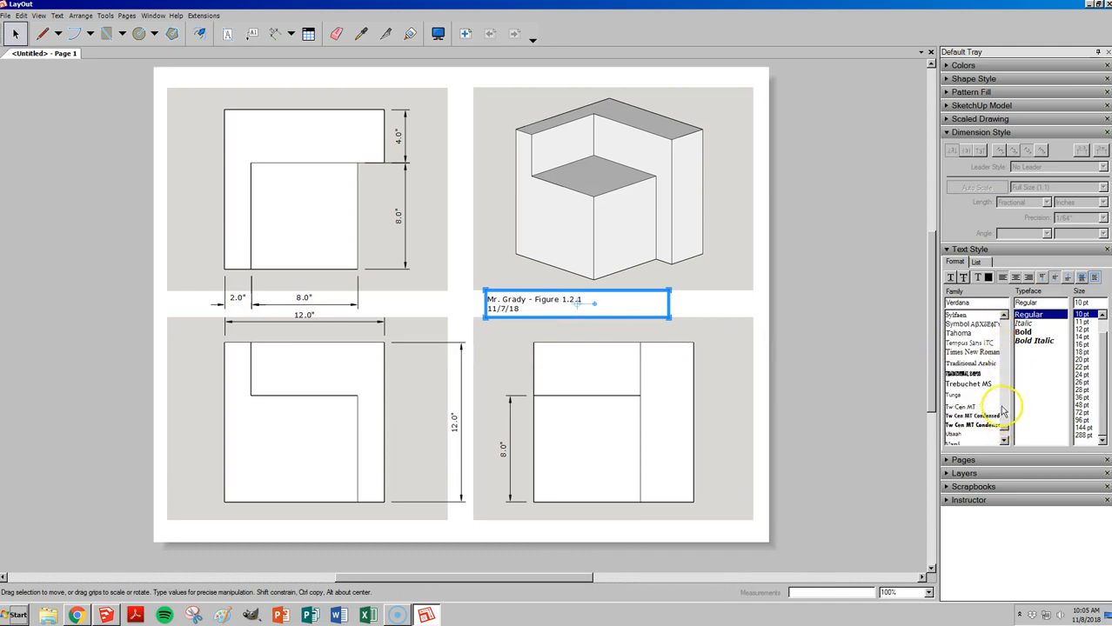
pyautogui.click(969, 384)
pyautogui.click(1032, 341)
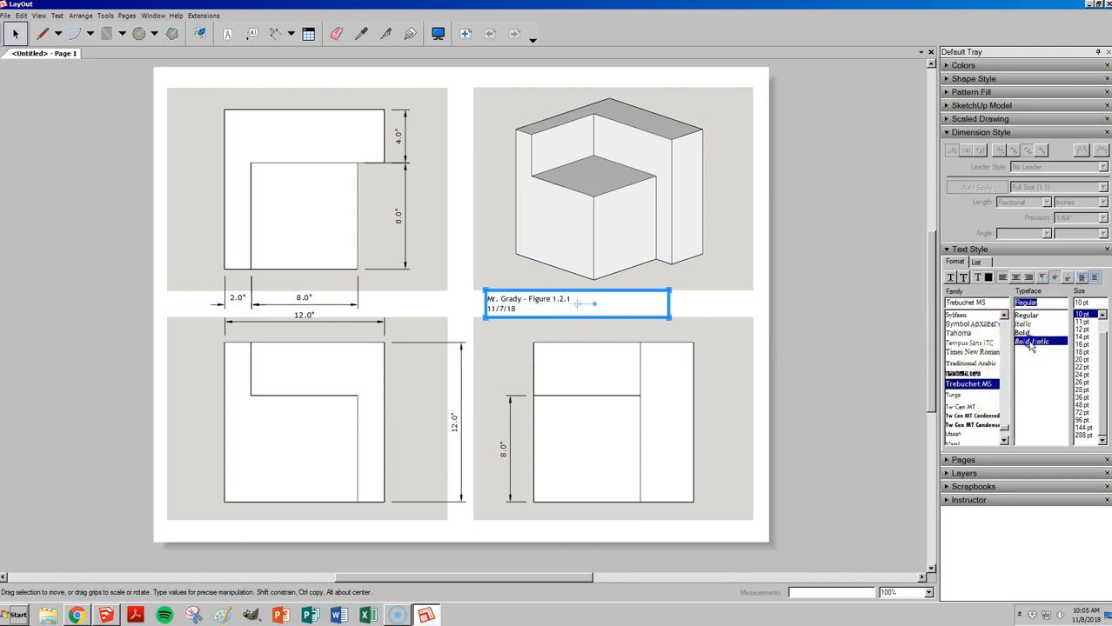
pyautogui.click(1082, 346)
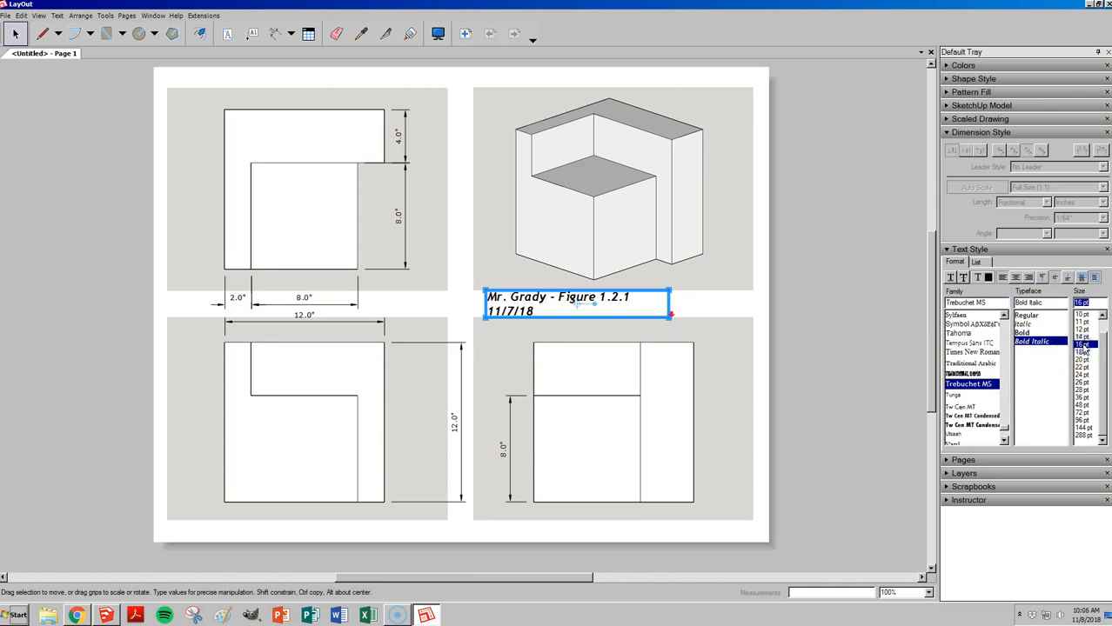
pyautogui.click(1087, 351)
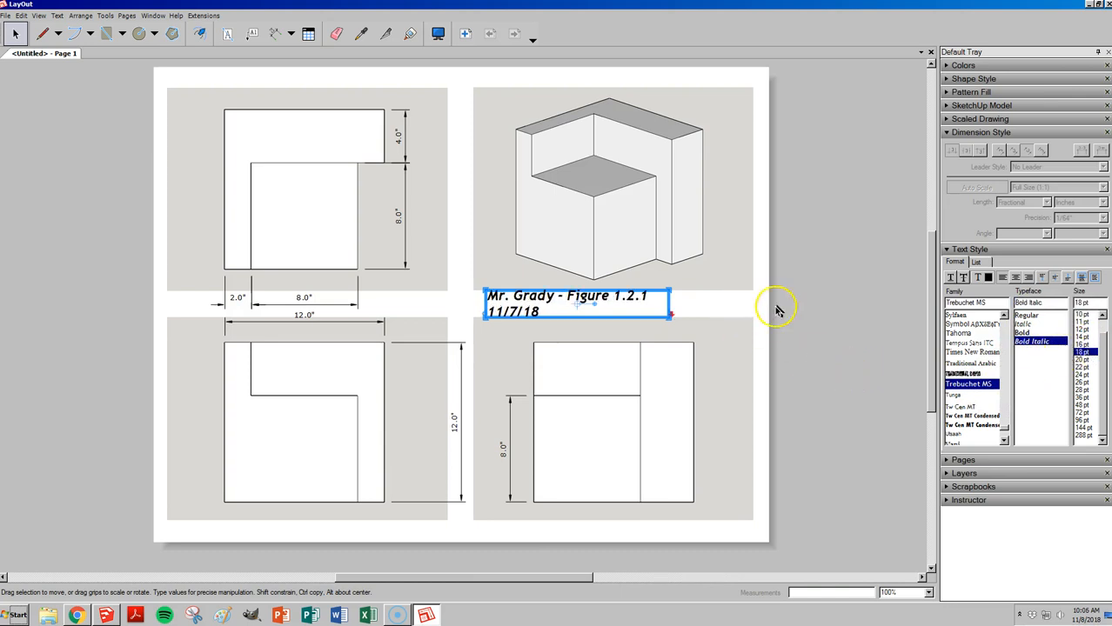
pyautogui.click(819, 303)
# Step: Move the title text box toward the right side of the page and right-align its text
pyautogui.click(609, 296)
pyautogui.moveTo(588, 297); pyautogui.dragTo(662, 307)
pyautogui.click(979, 268)
pyautogui.click(1028, 277)
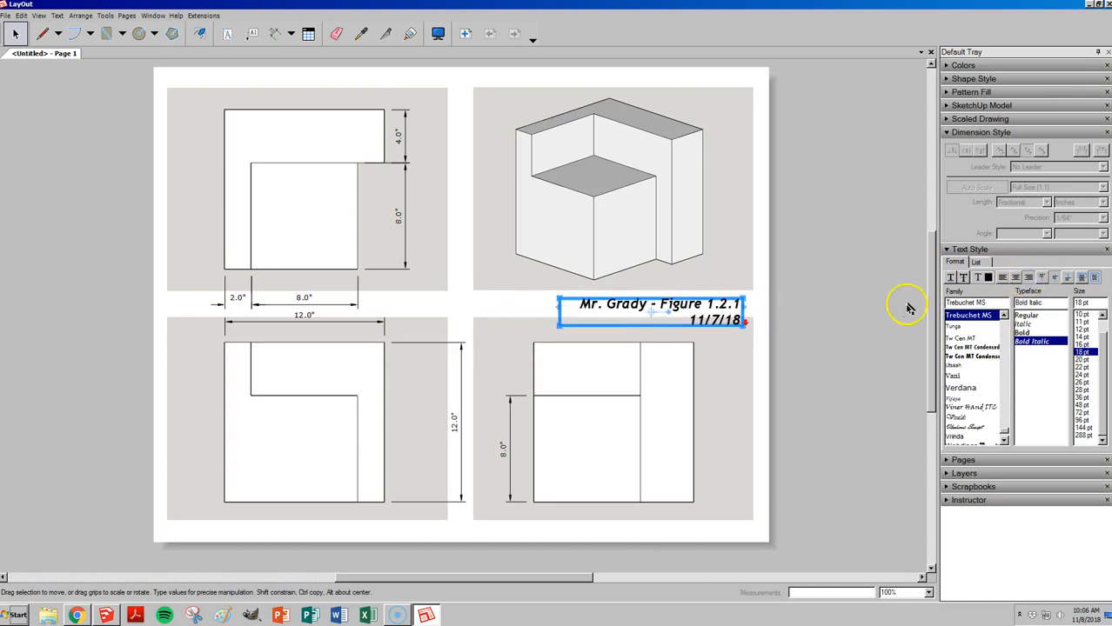
pyautogui.click(825, 320)
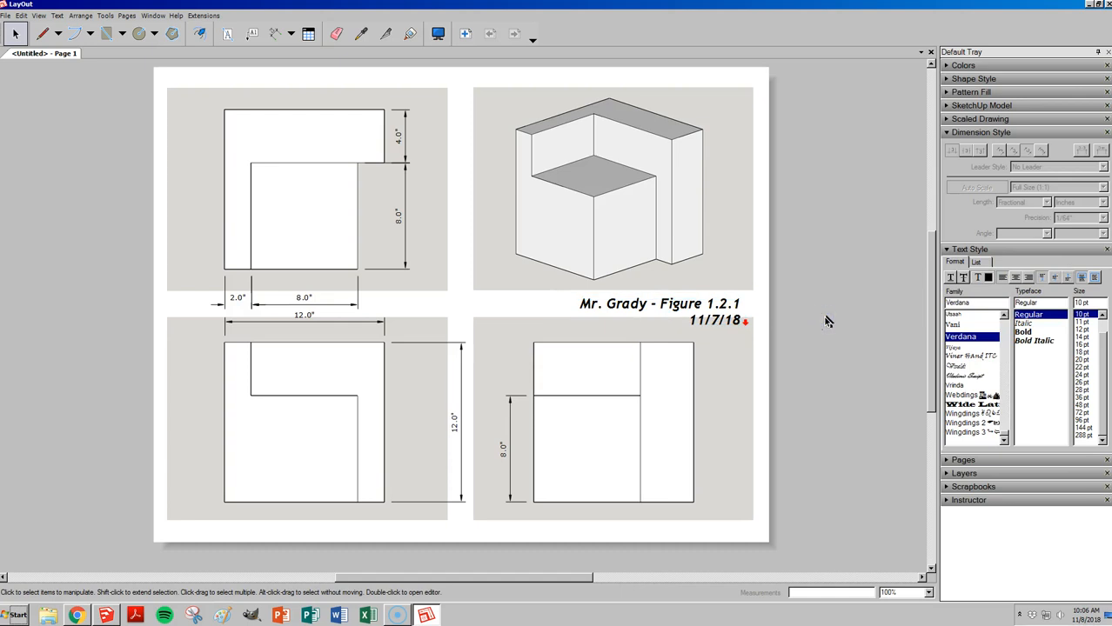
# Step: Remove the line break before the date so the title and 11/7/18 form one line of text
pyautogui.doubleClick(711, 306)
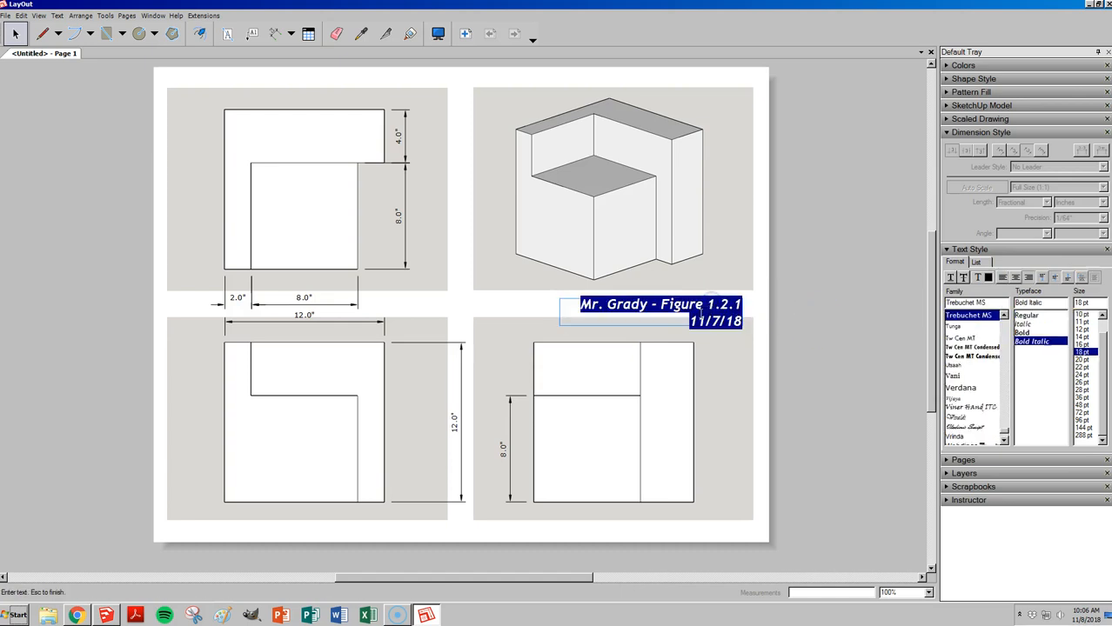
pyautogui.click(691, 322)
pyautogui.press('BackSpace')
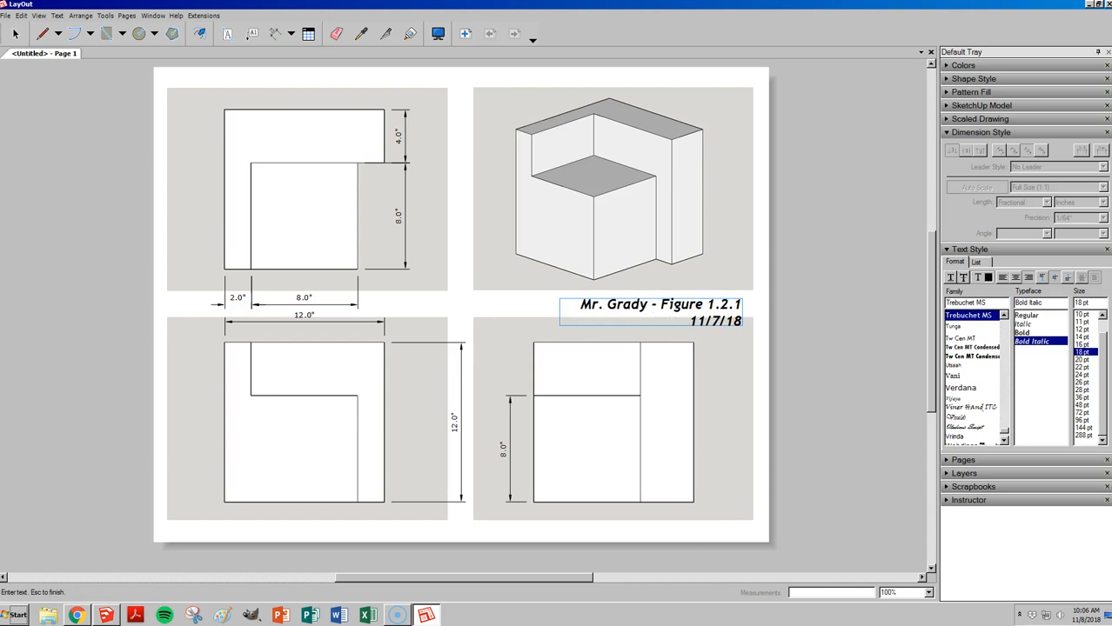
pyautogui.press('BackSpace')
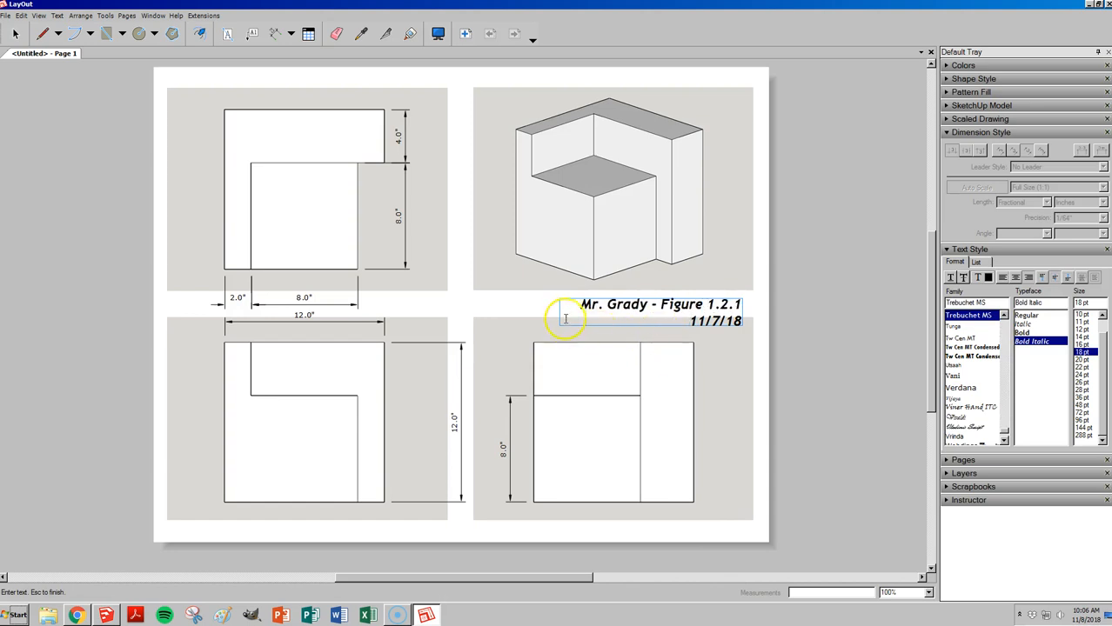
pyautogui.hotkey('ctrl', 'a')
pyautogui.press('Escape')
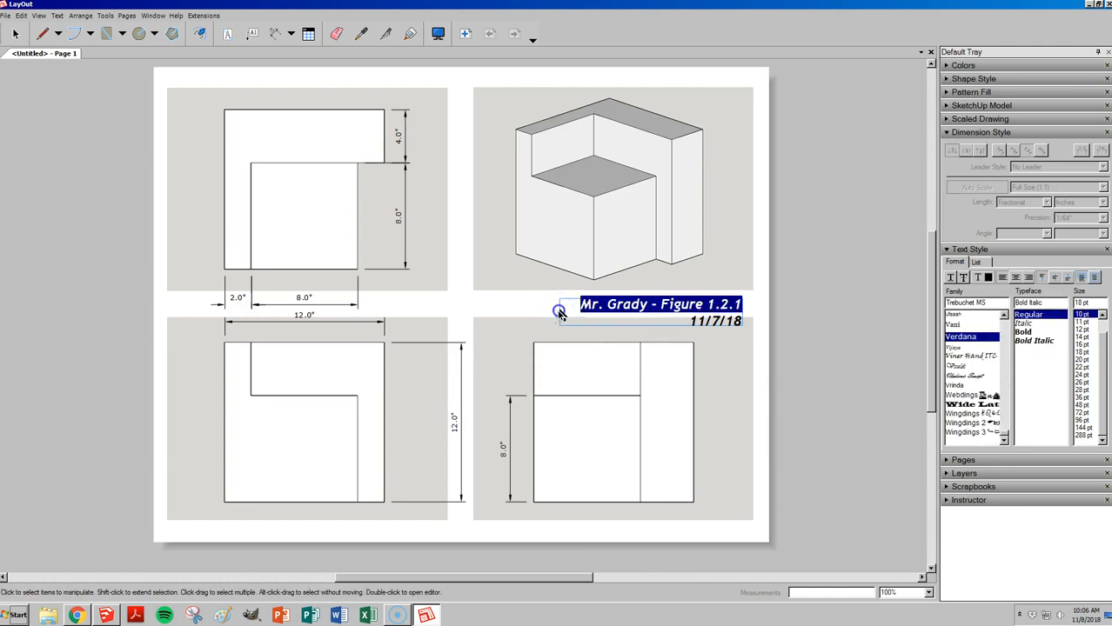
# Step: Widen the title text box leftward to fit one line and move it into the gap, flush with the views' right edge
pyautogui.click(587, 302)
pyautogui.moveTo(557, 309); pyautogui.dragTo(492, 304)
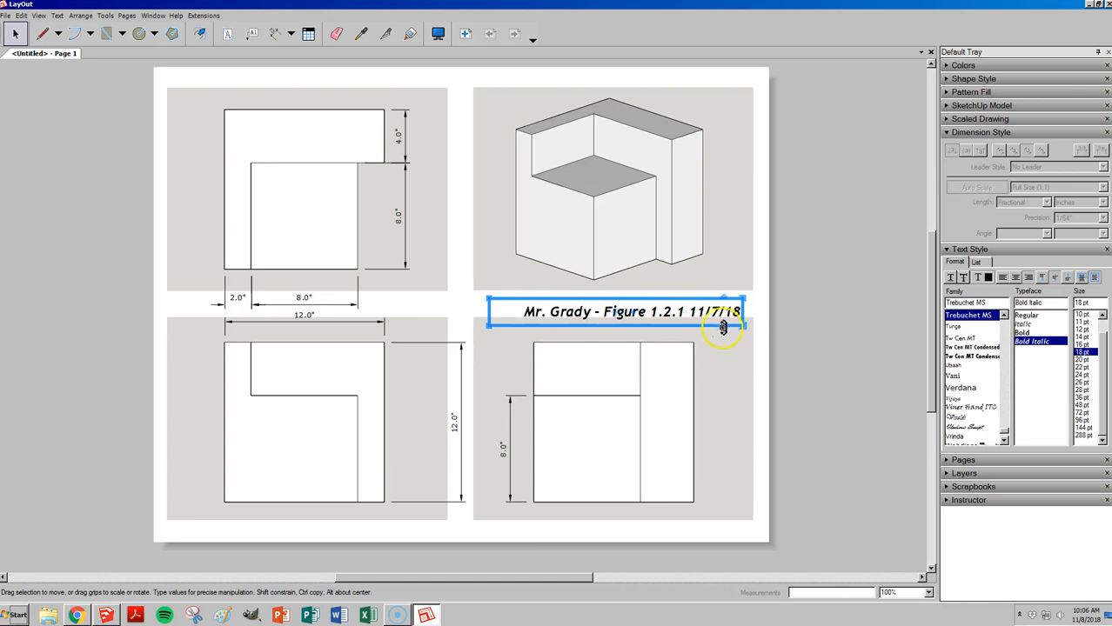
pyautogui.moveTo(708, 317); pyautogui.dragTo(721, 311)
pyautogui.click(787, 312)
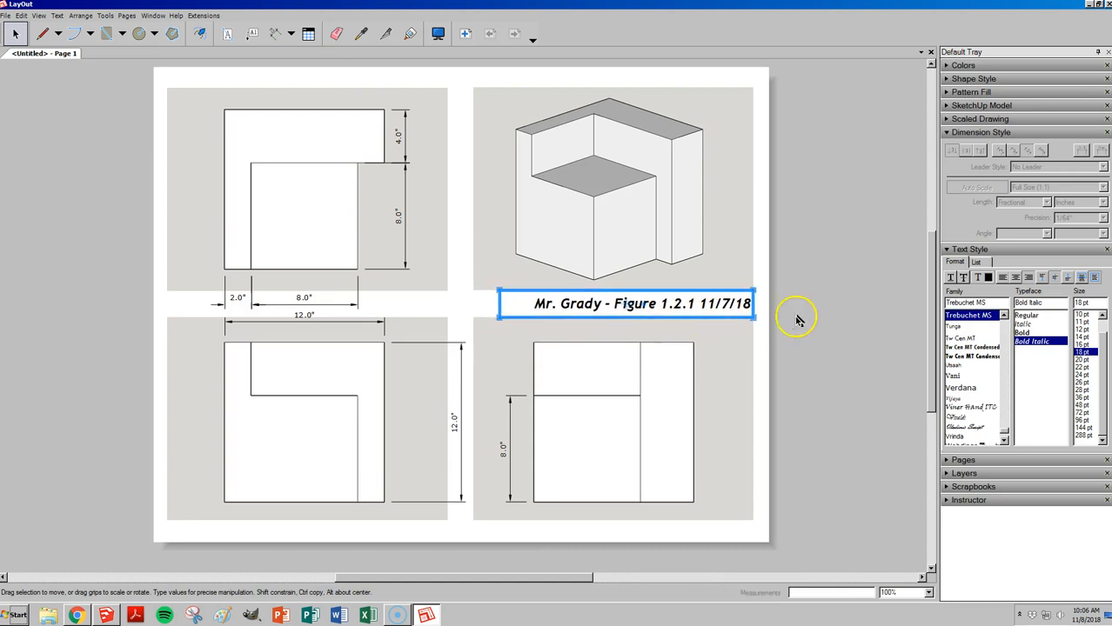
pyautogui.click(829, 299)
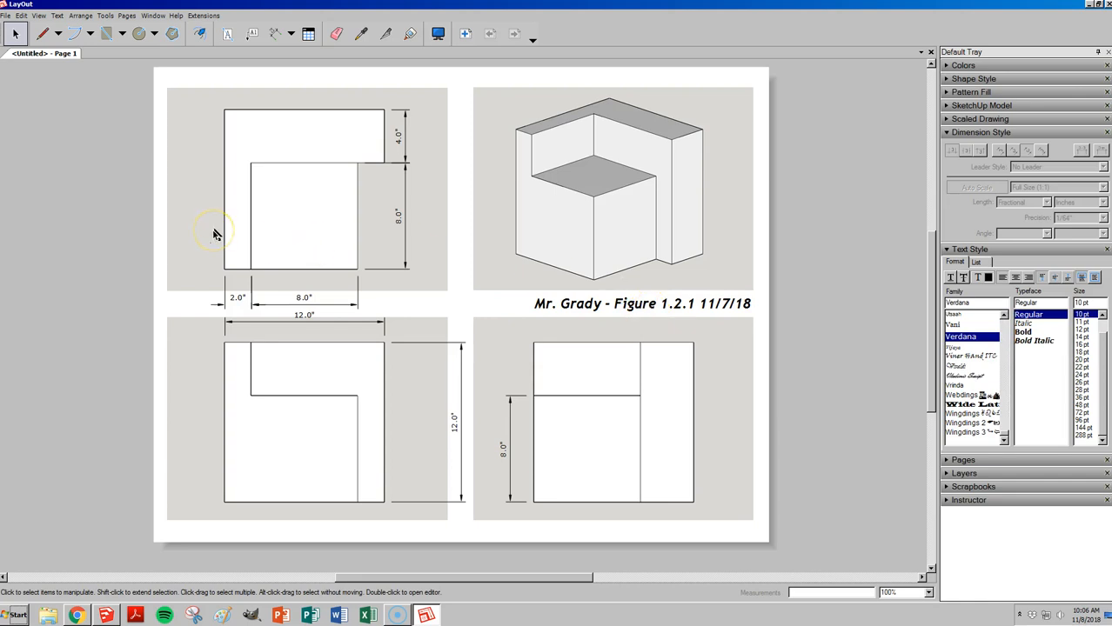
# Step: Print one copy of all pages on the BRHS-Lab303-LJ2430tn printer
pyautogui.hotkey('ctrl', 'p')
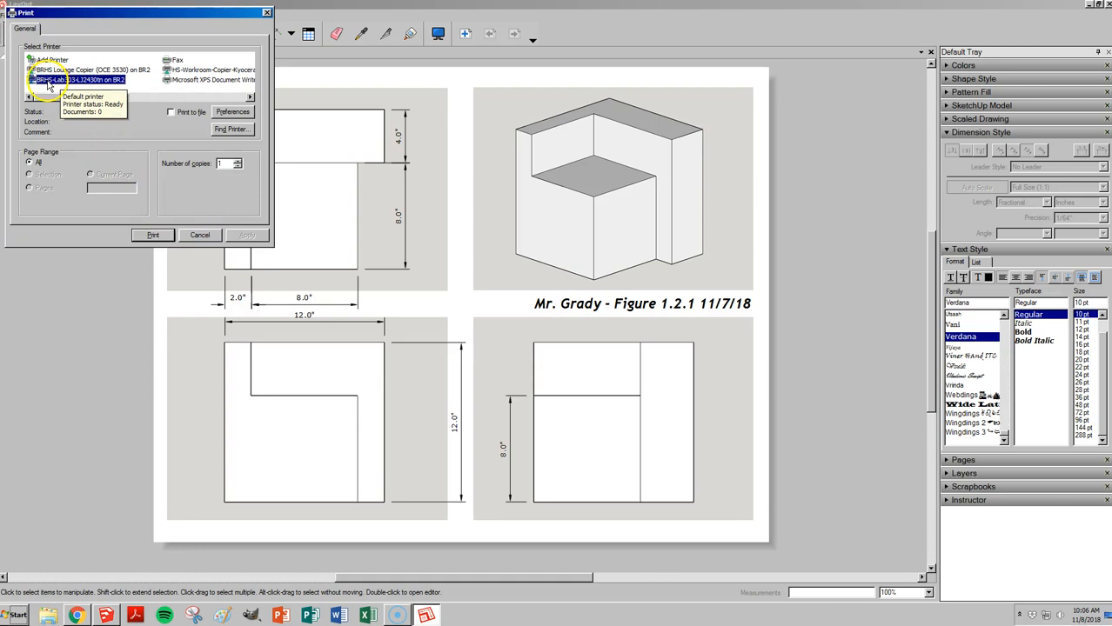
pyautogui.click(154, 236)
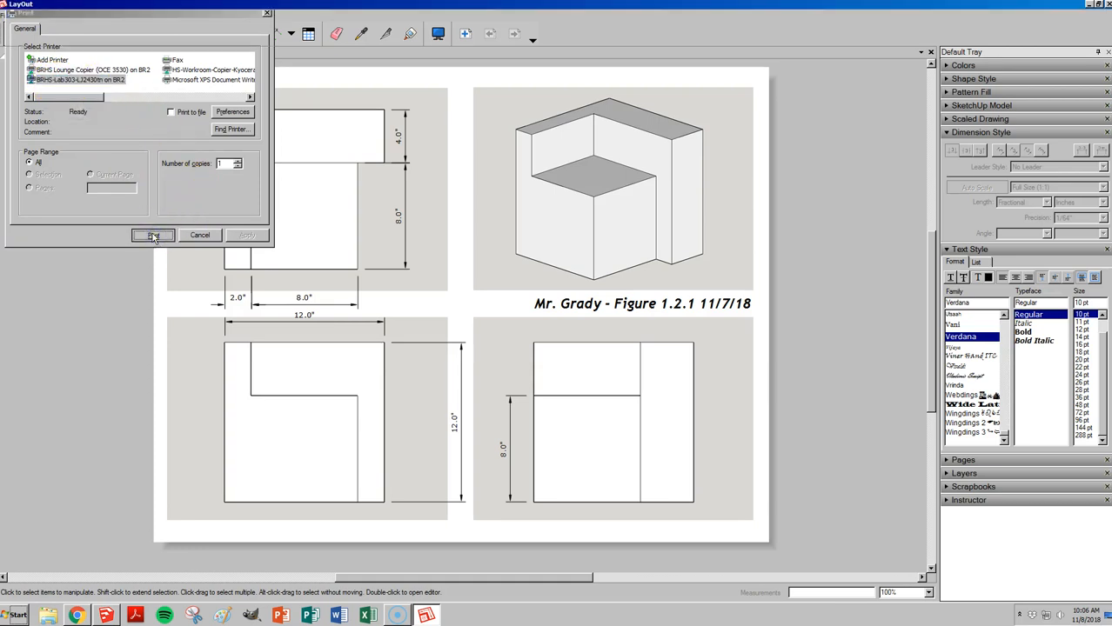